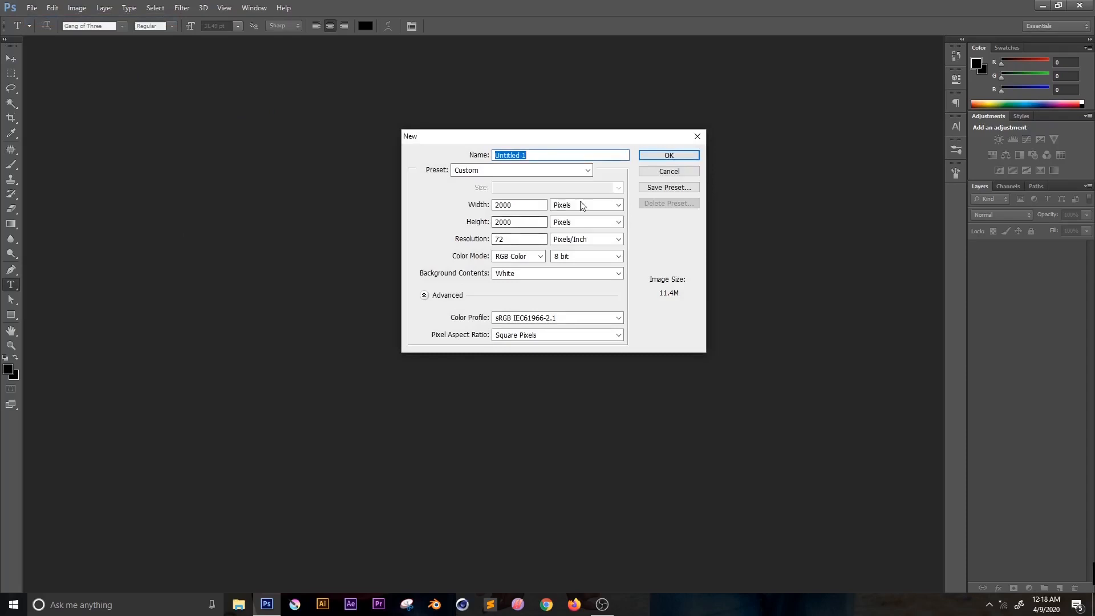
- Create a 2000 x 2000 pixel RGB document at 72 pixels/inch with a white background and fit it to the view
click(665, 155)
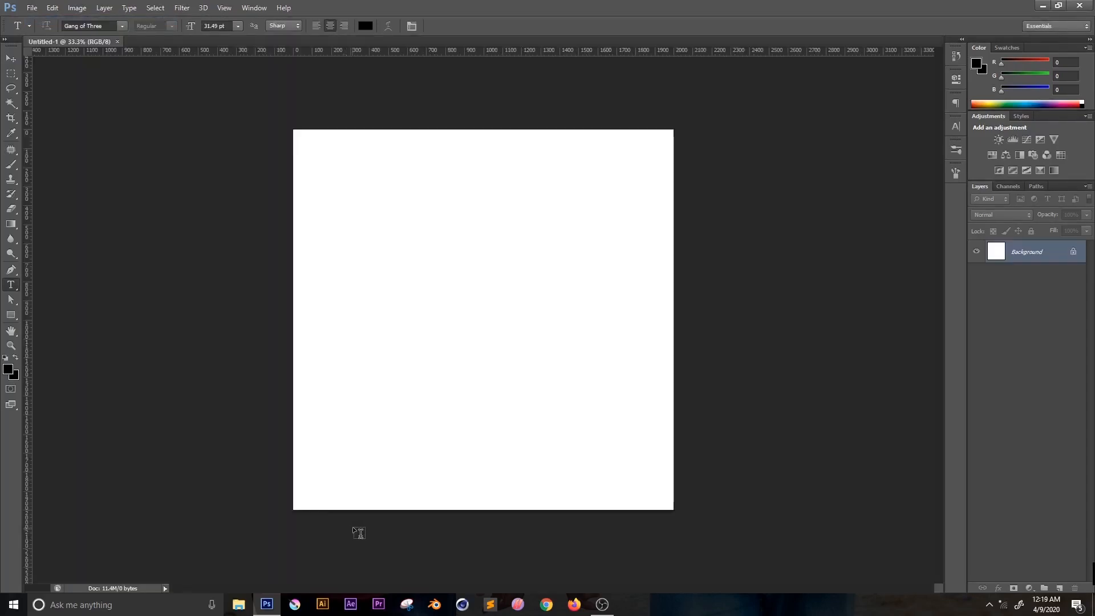
key(ctrl+0)
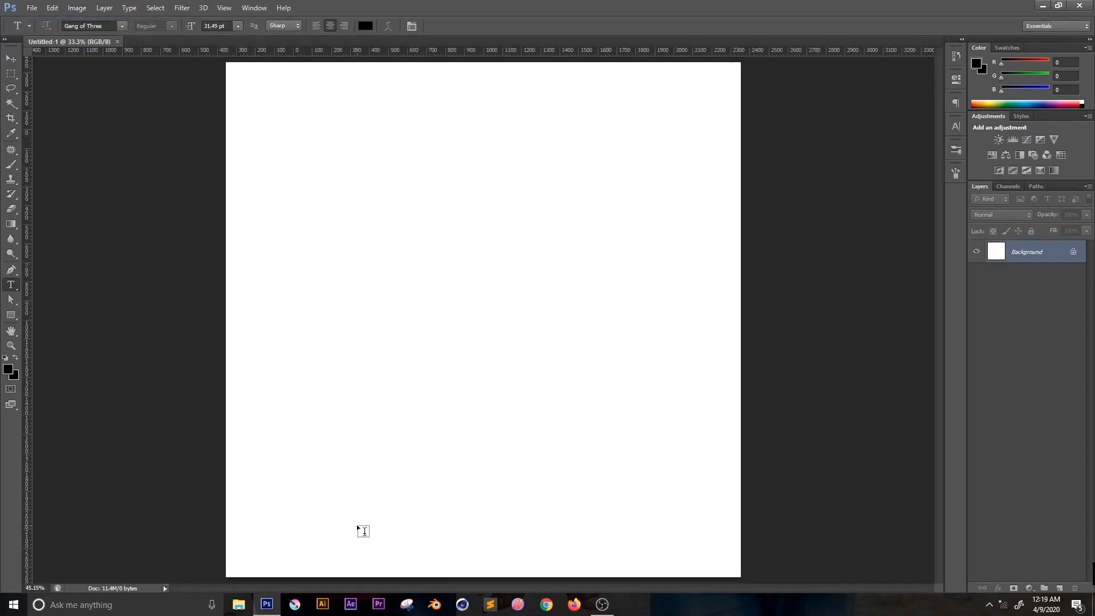
- Open the image man-holding-barbell-1431282 from the resources folder
key(ctrl+o)
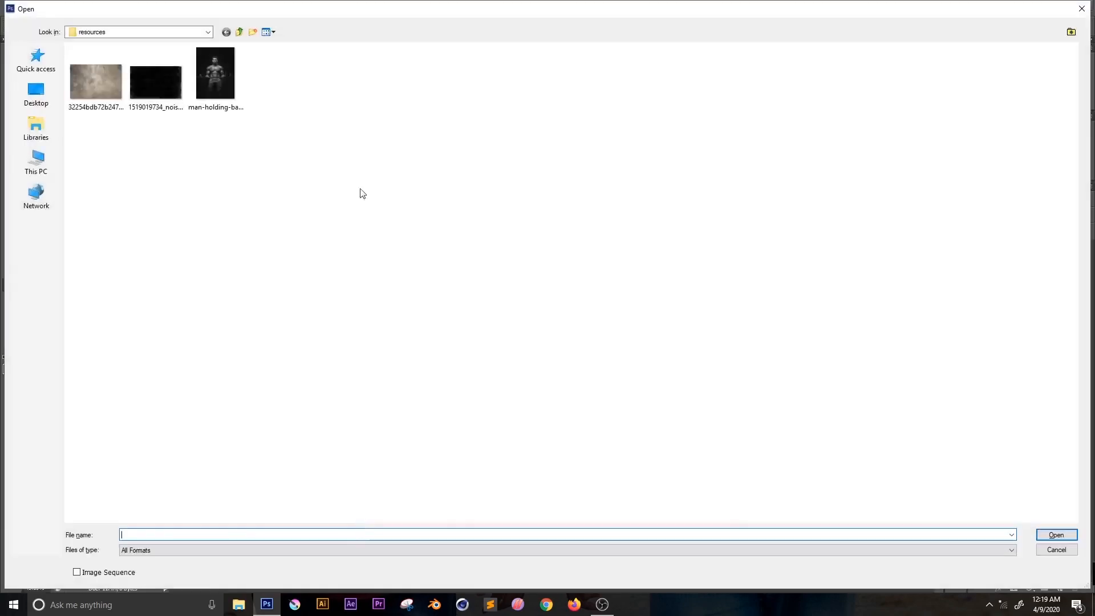
click(228, 84)
click(216, 72)
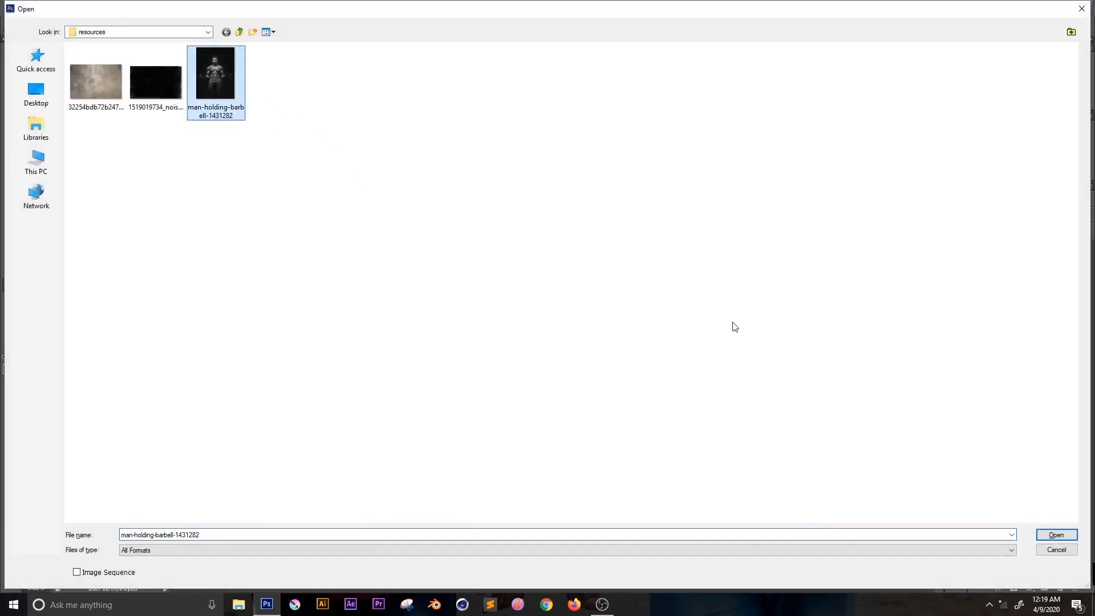
click(1050, 534)
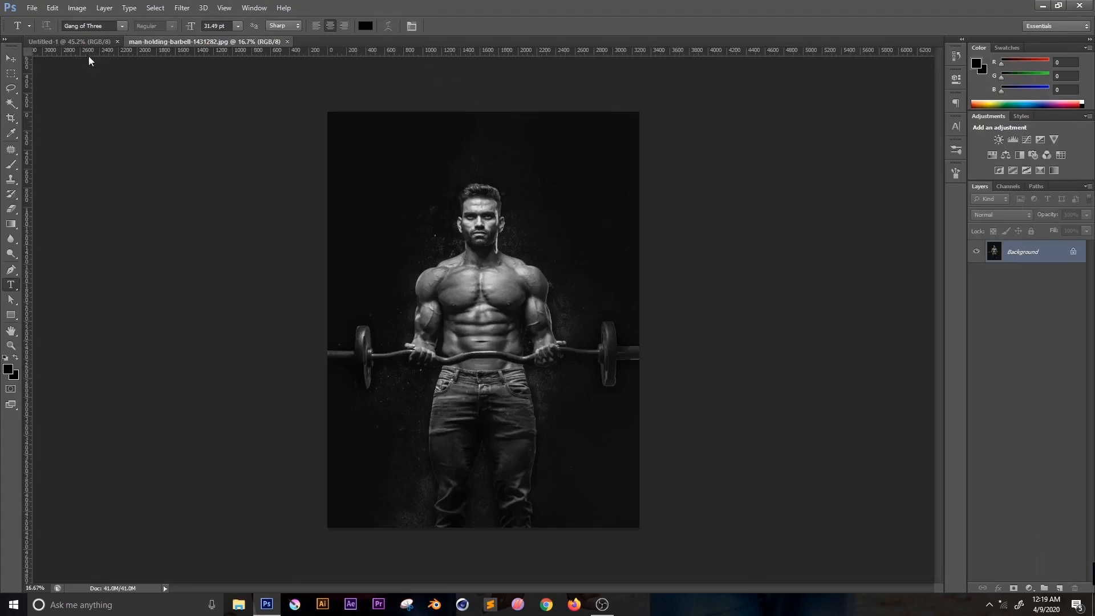
- Fill the background of the Untitled-1 document with black and add a new empty layer above it
key(ctrl+Tab)
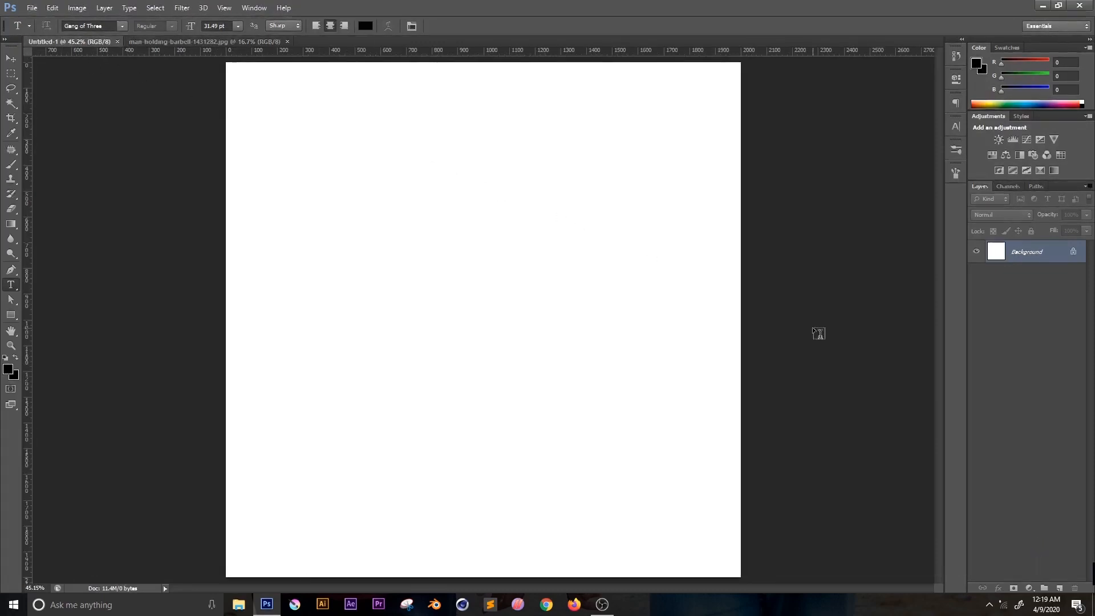
key(alt+BackSpace)
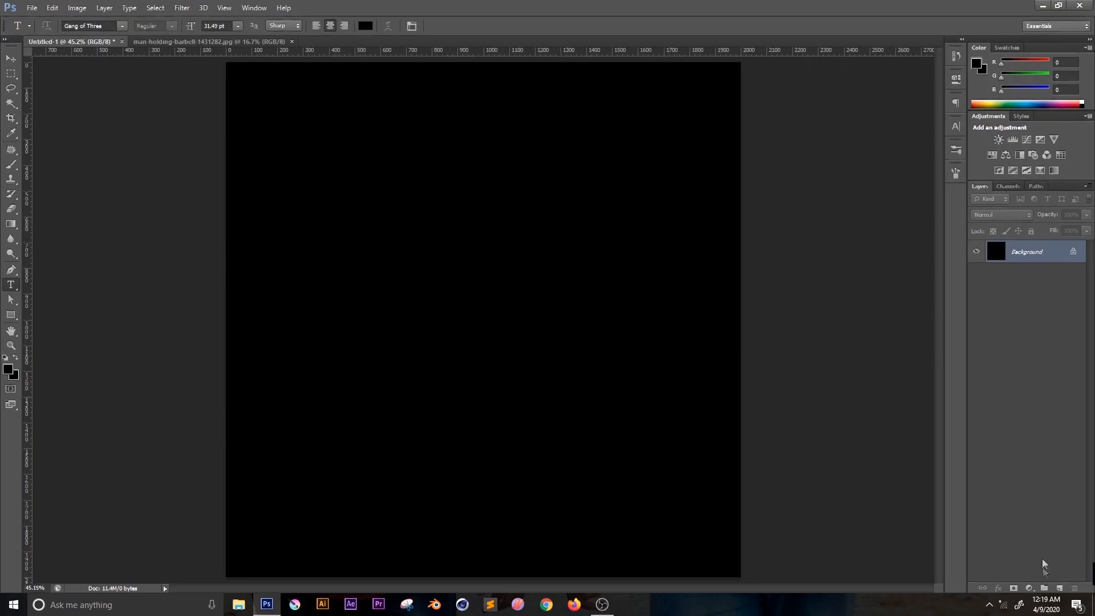
click(1059, 588)
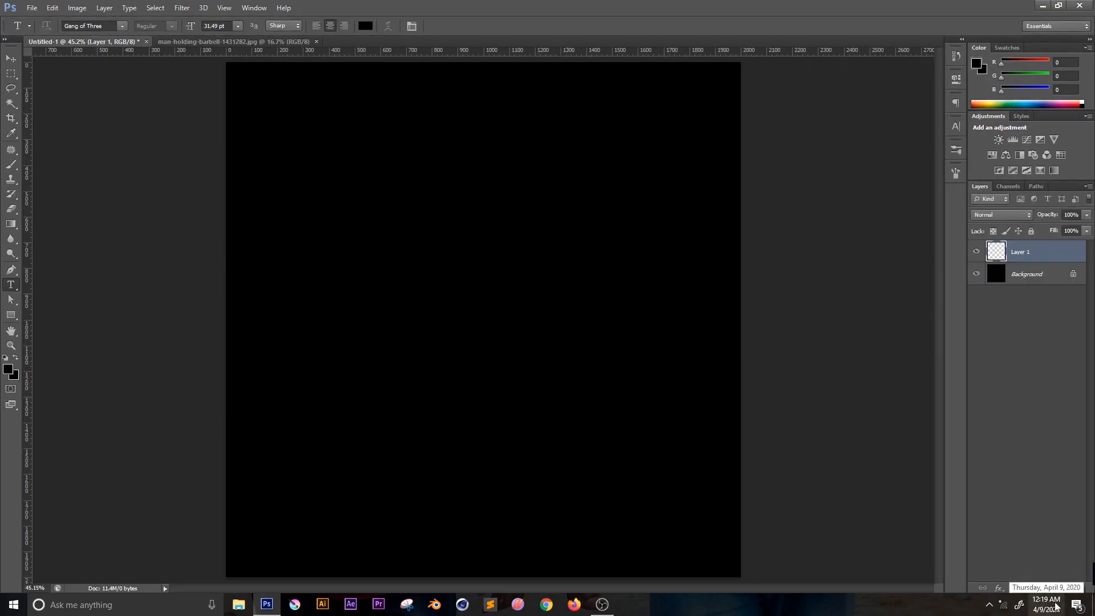
- Copy the barbell photo into the Untitled-1 document as a new layer using the Move tool
click(10, 59)
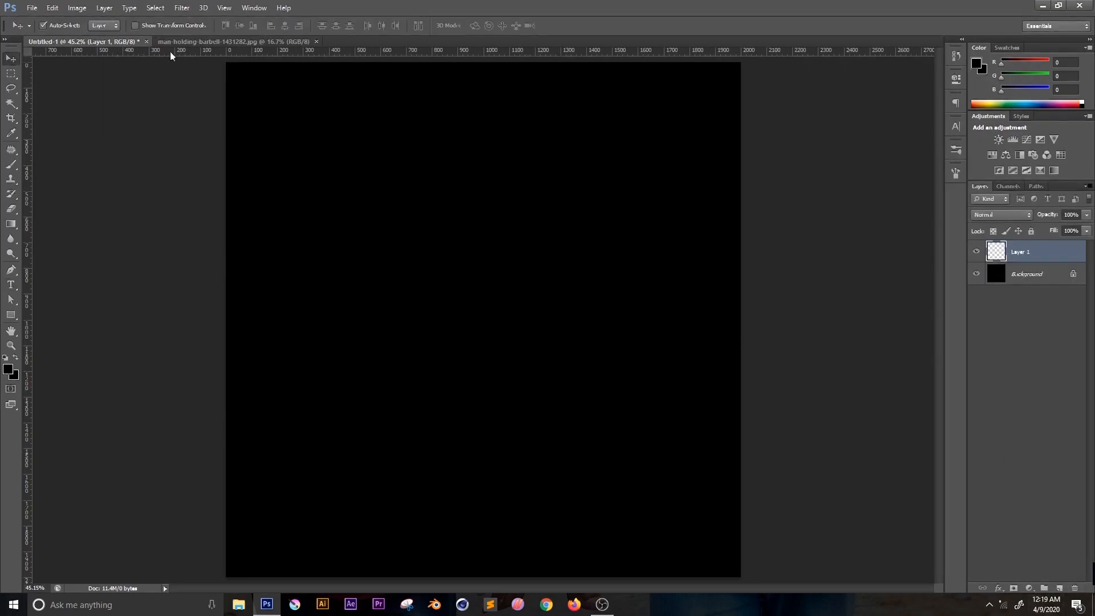
click(225, 41)
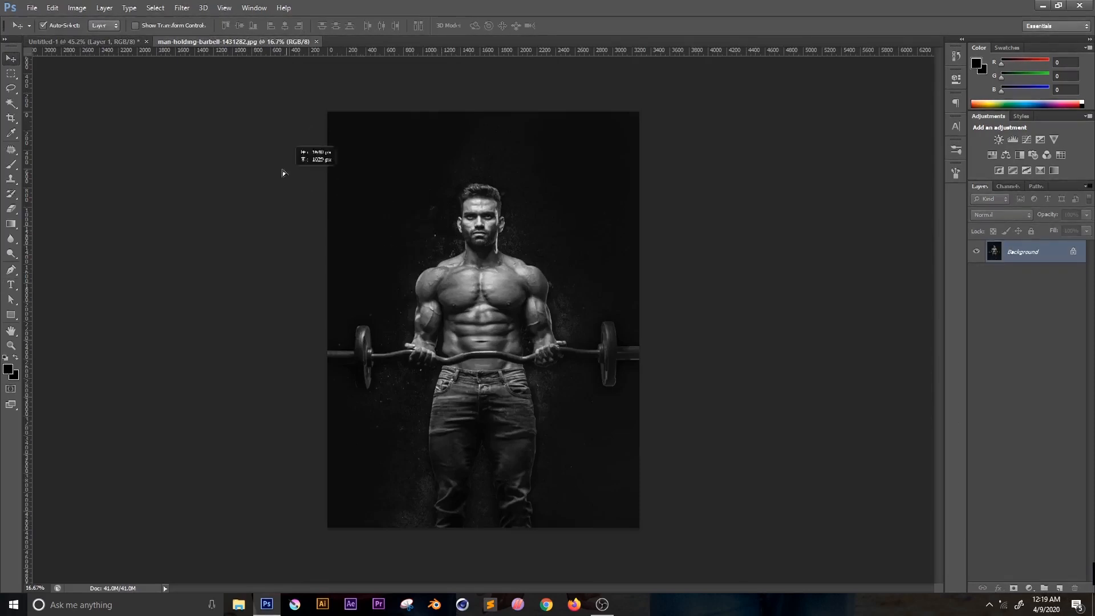
drag(282, 170, 367, 181)
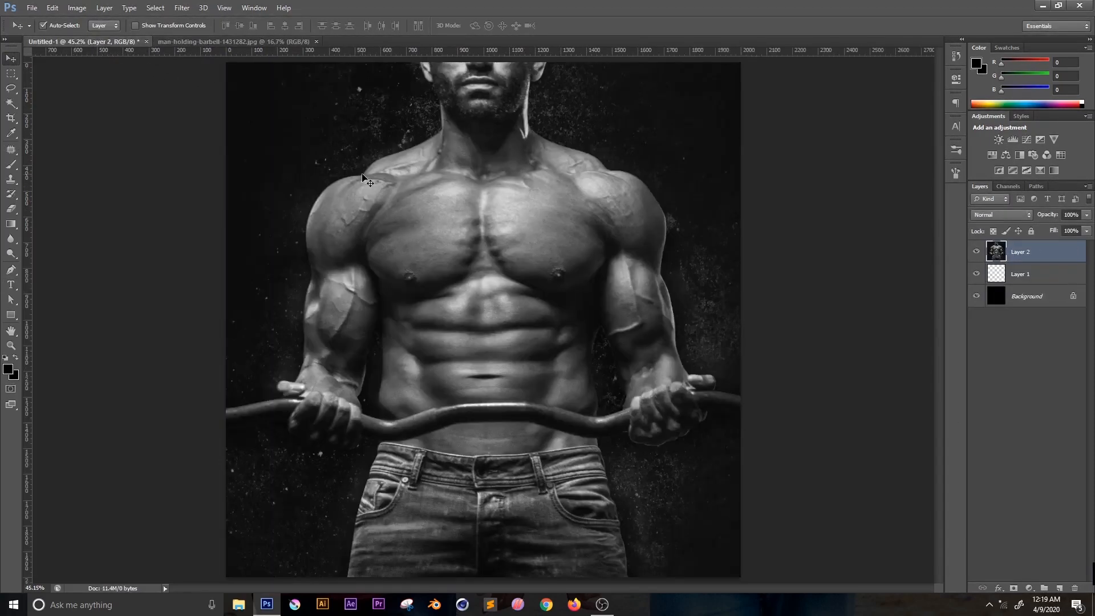
- Scale the photo layer proportionally to about 47.8% with Free Transform, so the whole man and barbell fit on the canvas
key(ctrl+t)
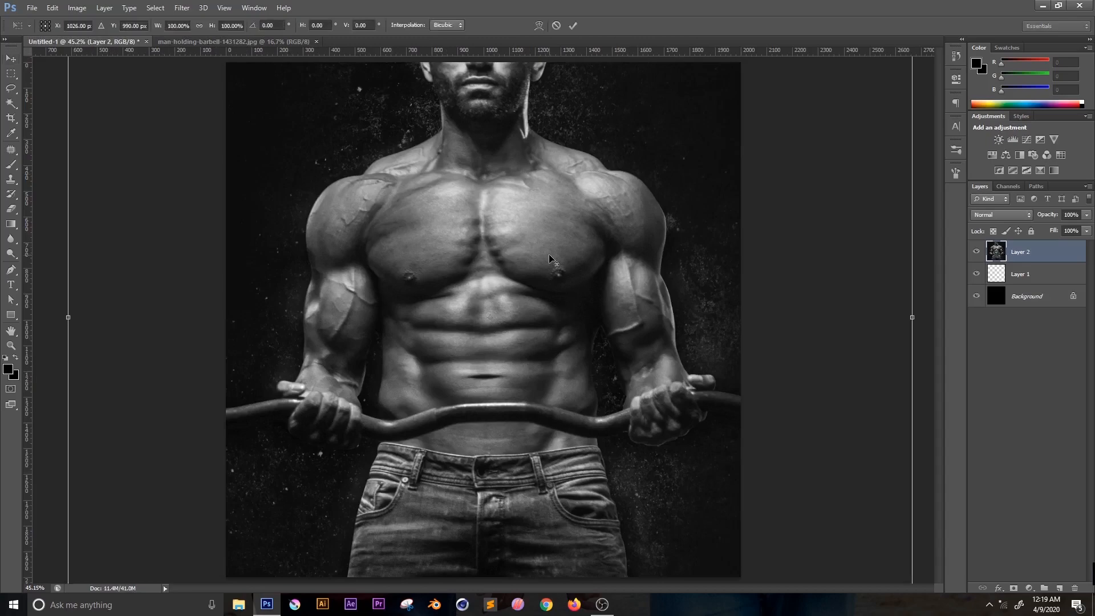
key(ctrl+0)
scroll(548, 254, down, 4)
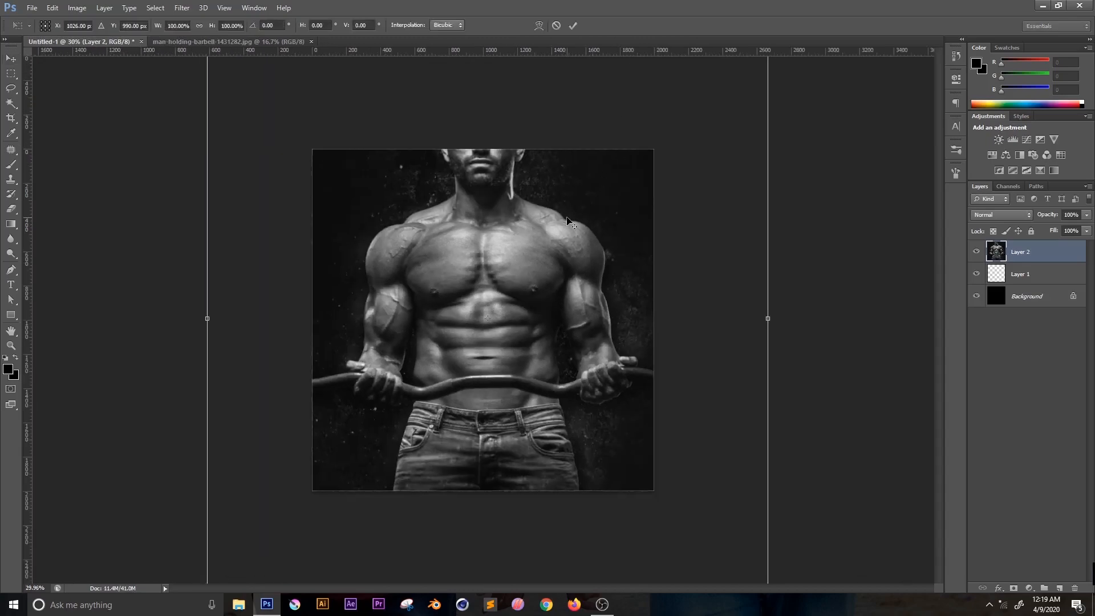
scroll(588, 214, down, 3)
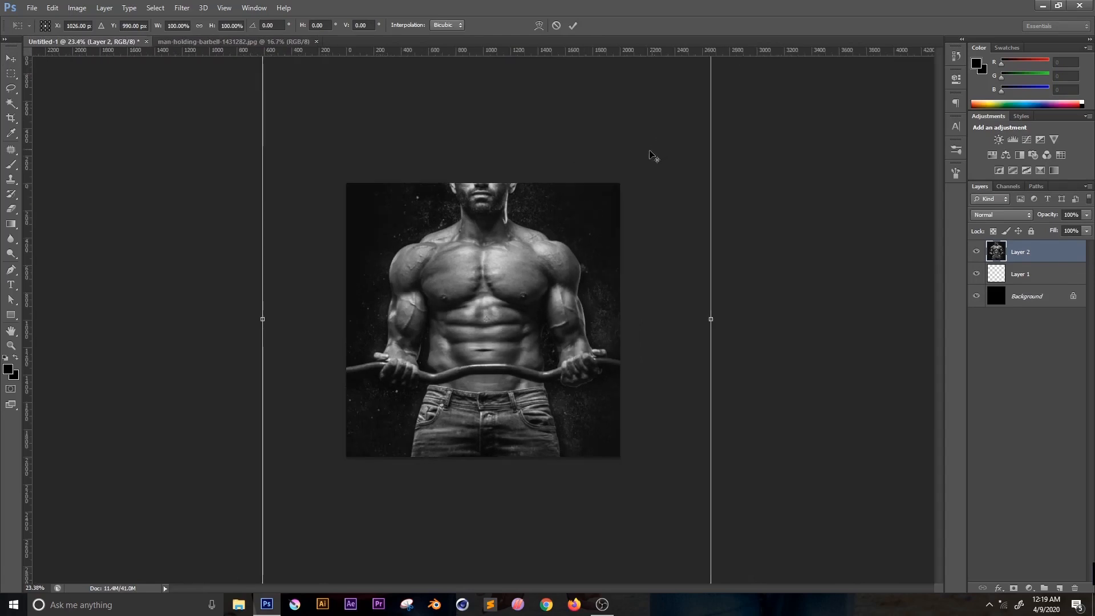
scroll(547, 283, down, 3)
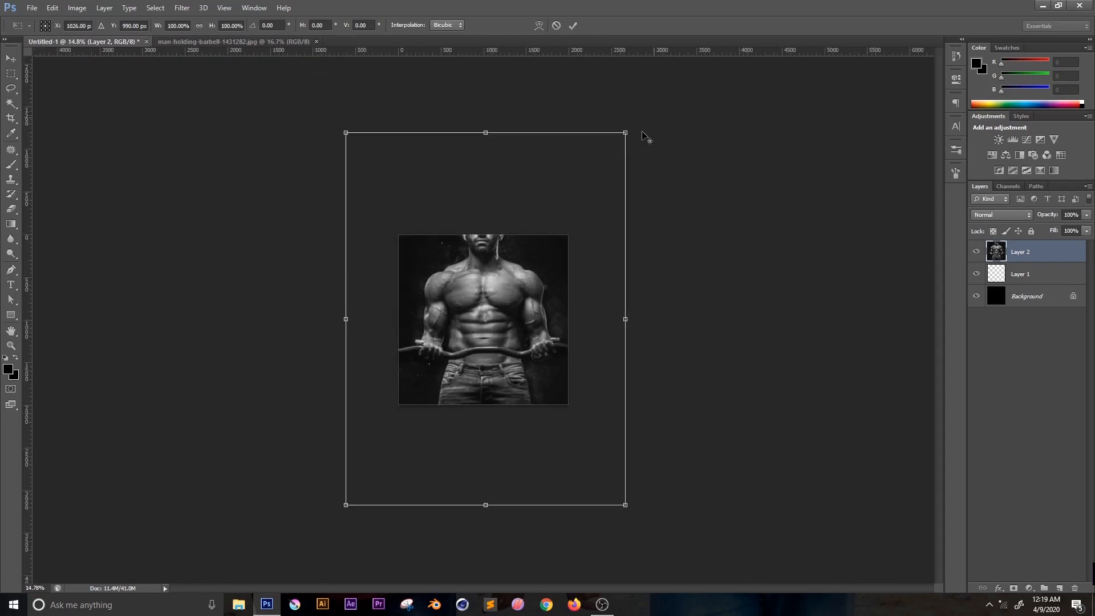
drag(624, 136, 552, 228)
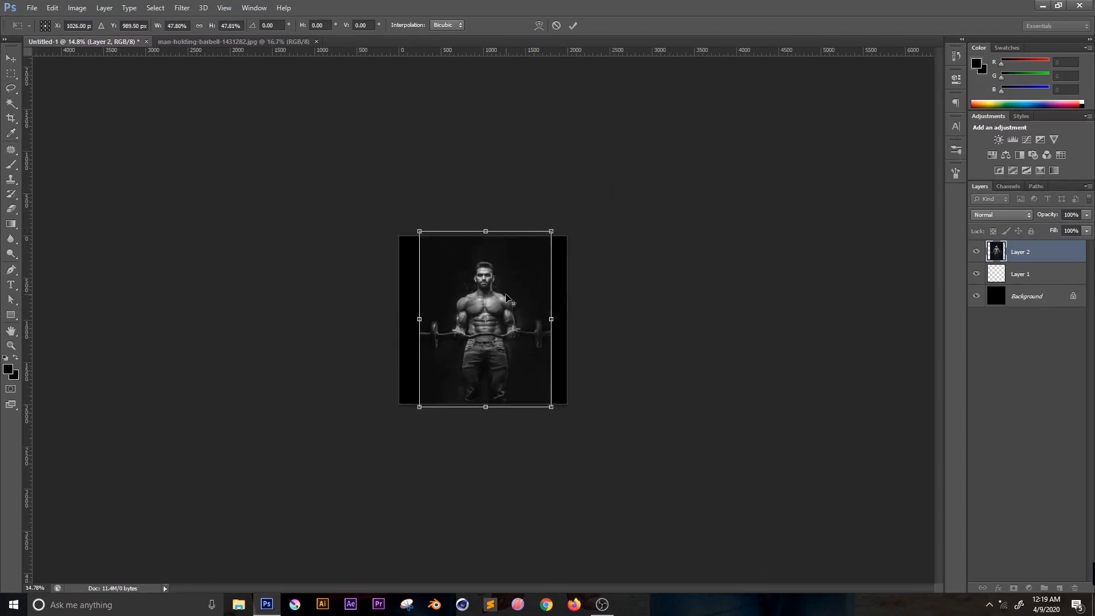
scroll(506, 295, up, 3)
scroll(495, 355, up, 2)
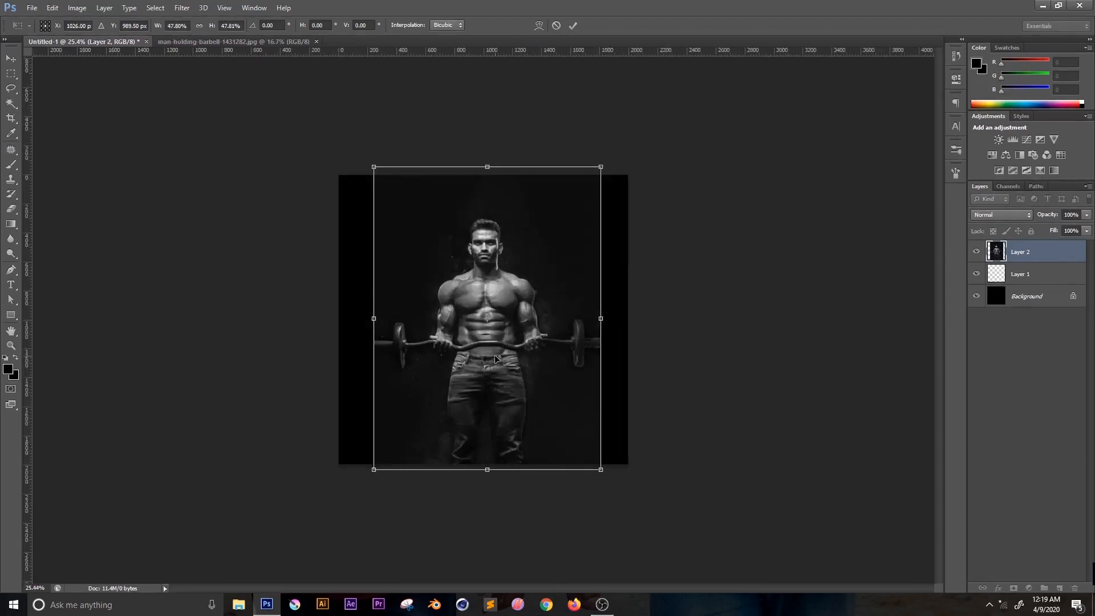
key(Return)
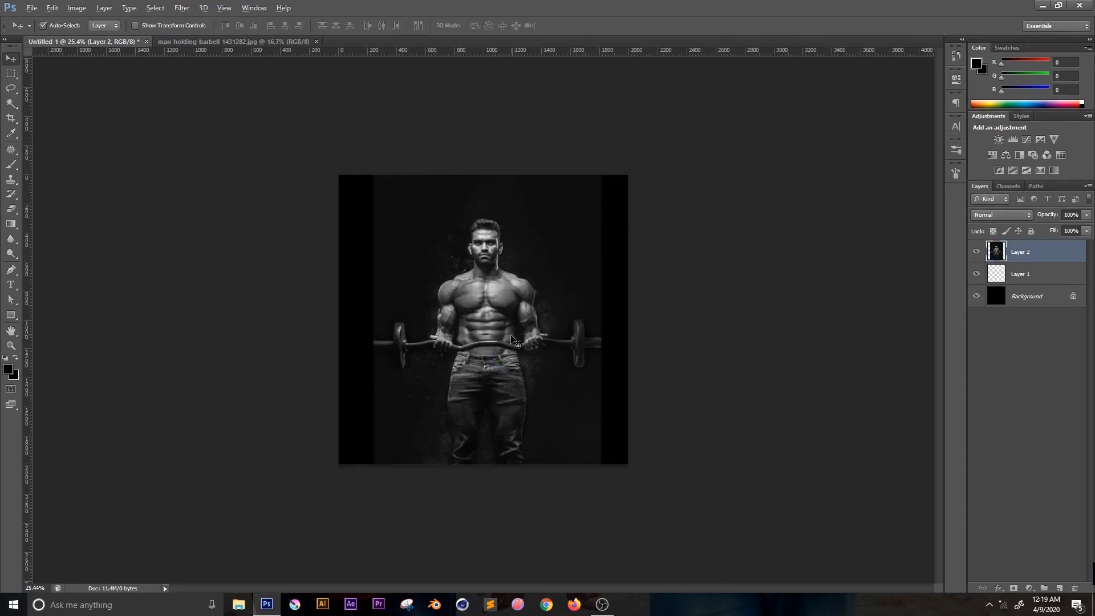
- Add a layer mask to the photo layer and paint black with an 800 px brush to fade its edges and the lower legs
scroll(512, 339, up, 2)
scroll(512, 338, up, 3)
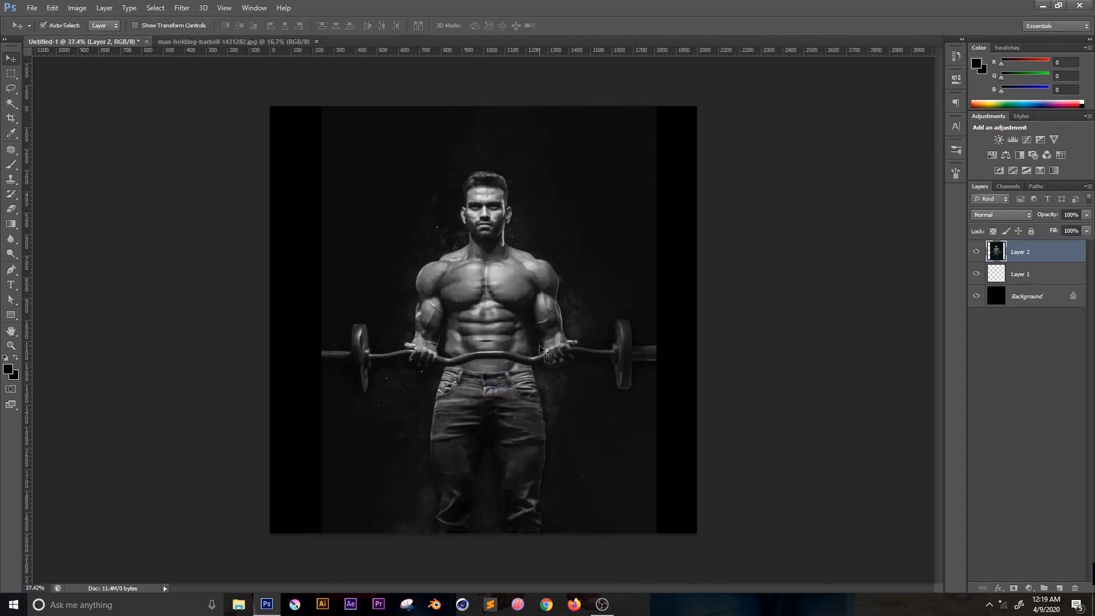
scroll(525, 370, down, 2)
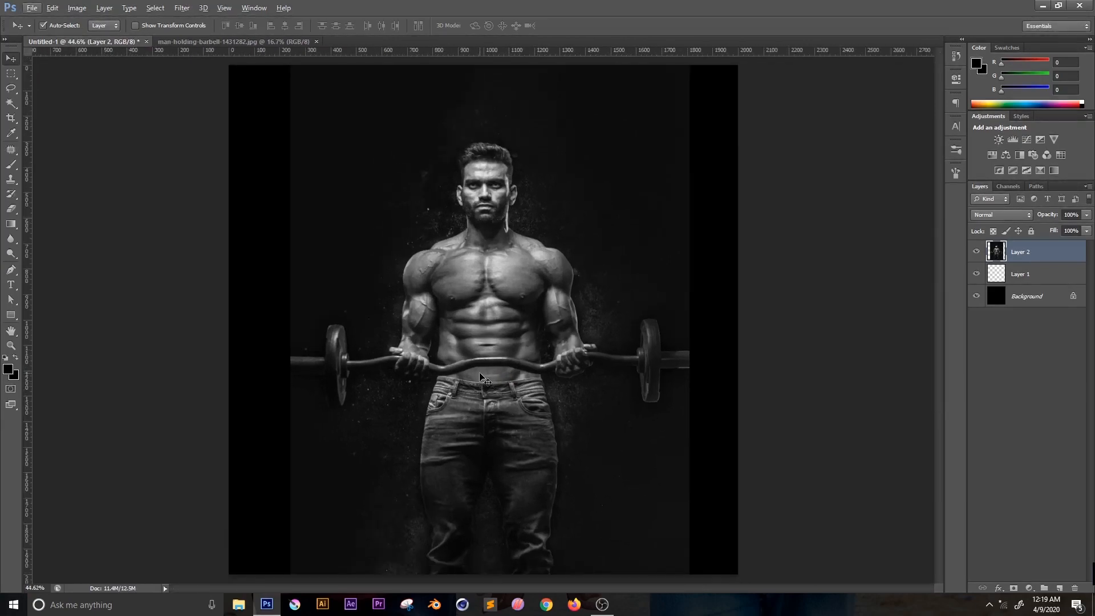
scroll(481, 375, up, 1)
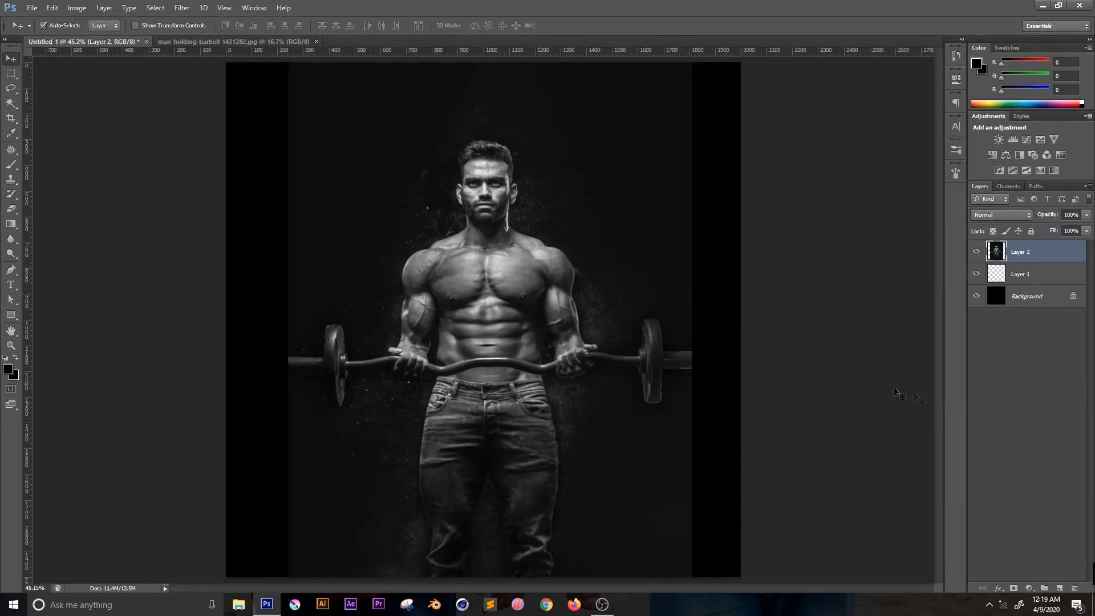
click(1014, 588)
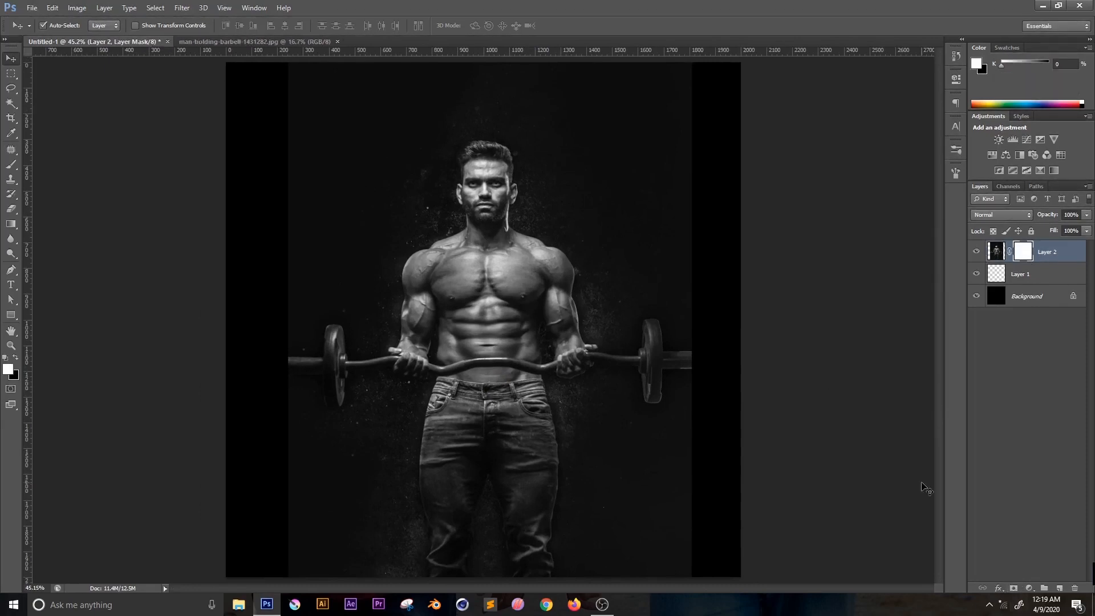
key(b)
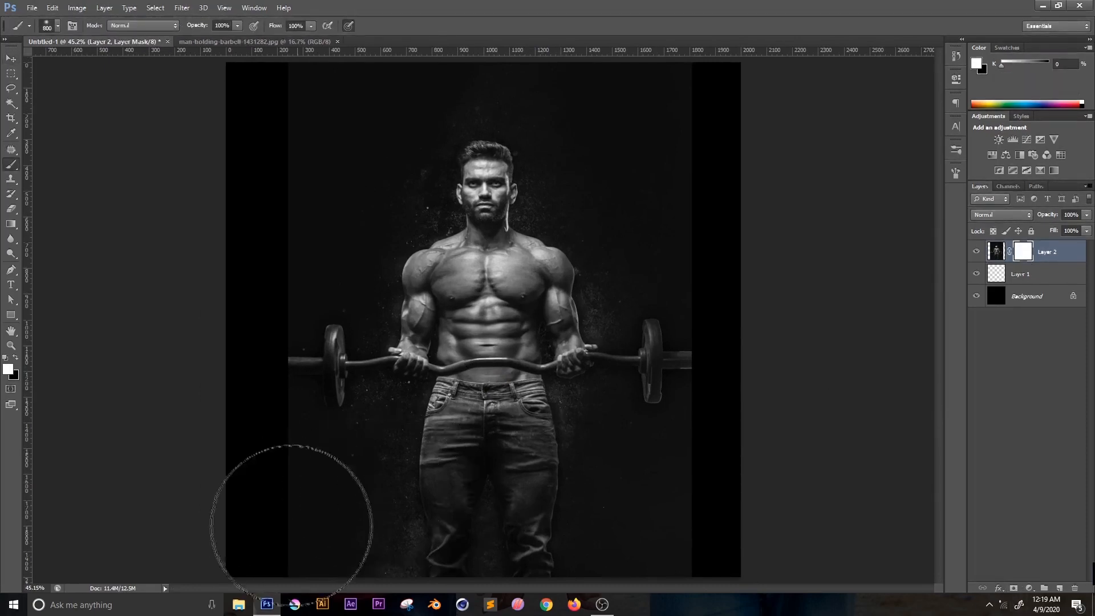
click(15, 359)
mouse_move(277, 511)
mouse_down()
mouse_move(259, 493)
mouse_move(314, 533)
mouse_move(421, 574)
mouse_move(271, 550)
mouse_move(273, 567)
mouse_move(248, 565)
mouse_move(277, 547)
mouse_move(376, 574)
mouse_move(541, 571)
mouse_move(742, 509)
mouse_move(717, 532)
mouse_move(712, 556)
mouse_move(751, 516)
mouse_move(772, 424)
mouse_move(661, 498)
mouse_move(648, 503)
mouse_move(639, 474)
mouse_move(622, 536)
mouse_move(614, 522)
mouse_move(621, 448)
mouse_move(573, 541)
mouse_move(595, 539)
mouse_move(670, 466)
mouse_move(707, 462)
mouse_move(739, 410)
mouse_move(676, 482)
mouse_move(526, 558)
mouse_move(370, 606)
mouse_move(329, 188)
mouse_move(308, 133)
mouse_move(276, 260)
mouse_move(321, 58)
mouse_move(249, 83)
mouse_move(525, 50)
mouse_move(682, 104)
mouse_move(665, 94)
mouse_move(667, 235)
mouse_move(551, 106)
mouse_move(457, 79)
mouse_move(387, 135)
mouse_move(416, 140)
mouse_move(348, 260)
mouse_move(260, 351)
mouse_move(267, 400)
mouse_move(253, 367)
mouse_move(273, 481)
mouse_move(332, 513)
mouse_move(285, 512)
mouse_move(333, 518)
mouse_move(284, 459)
mouse_move(334, 475)
mouse_move(396, 527)
mouse_move(475, 558)
mouse_move(606, 530)
mouse_move(764, 400)
mouse_move(696, 220)
mouse_move(704, 428)
mouse_move(660, 196)
mouse_move(571, 127)
mouse_move(460, 73)
mouse_move(753, 228)
mouse_move(624, 277)
mouse_move(582, 189)
mouse_up()
scroll(627, 178, down, 1)
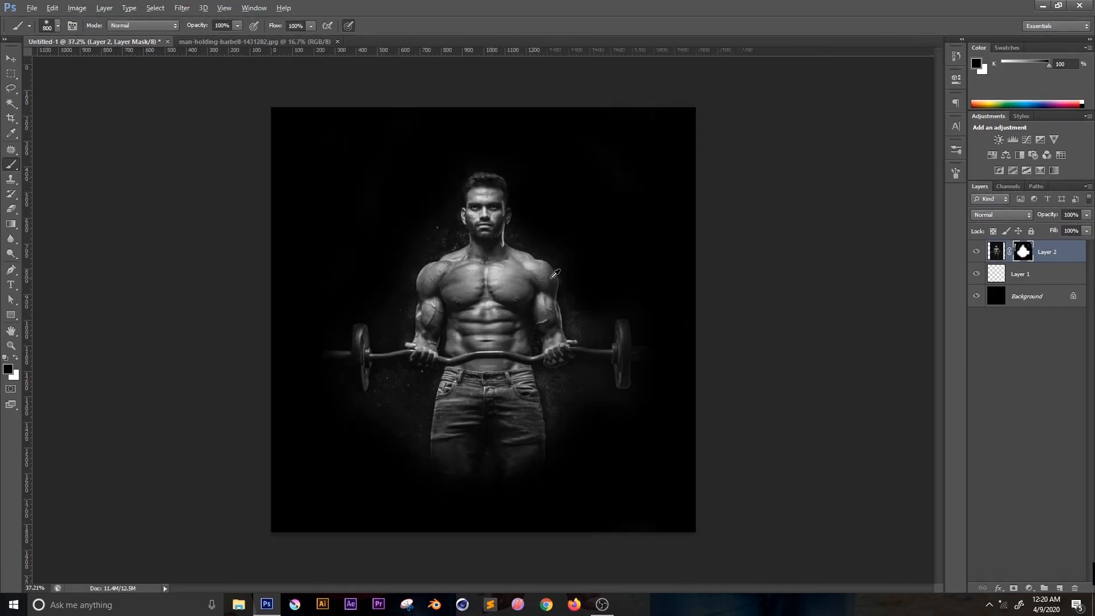
scroll(513, 206, up, 1)
- Choose a 100 px brush with 0% hardness and mask out the dust specks beside the man's neck and left-hand shoulder
key(v)
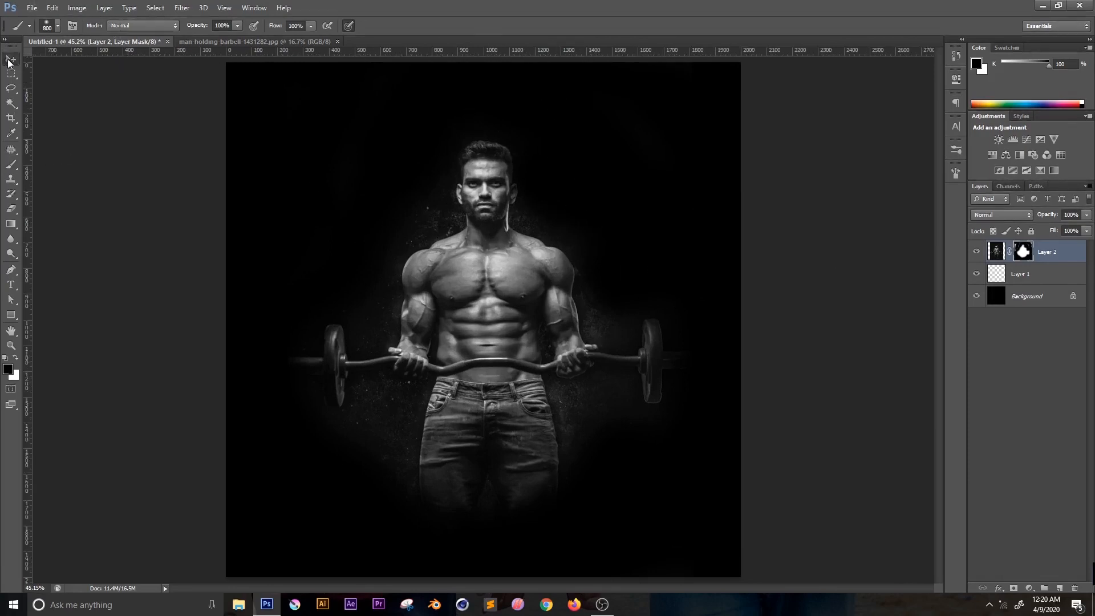
key(b)
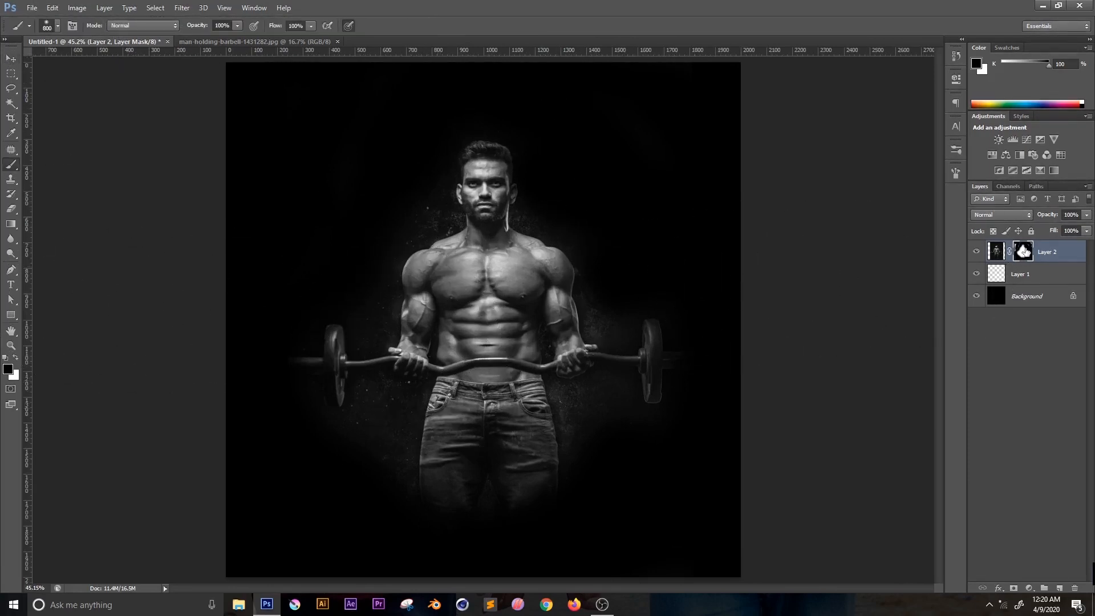
click(57, 26)
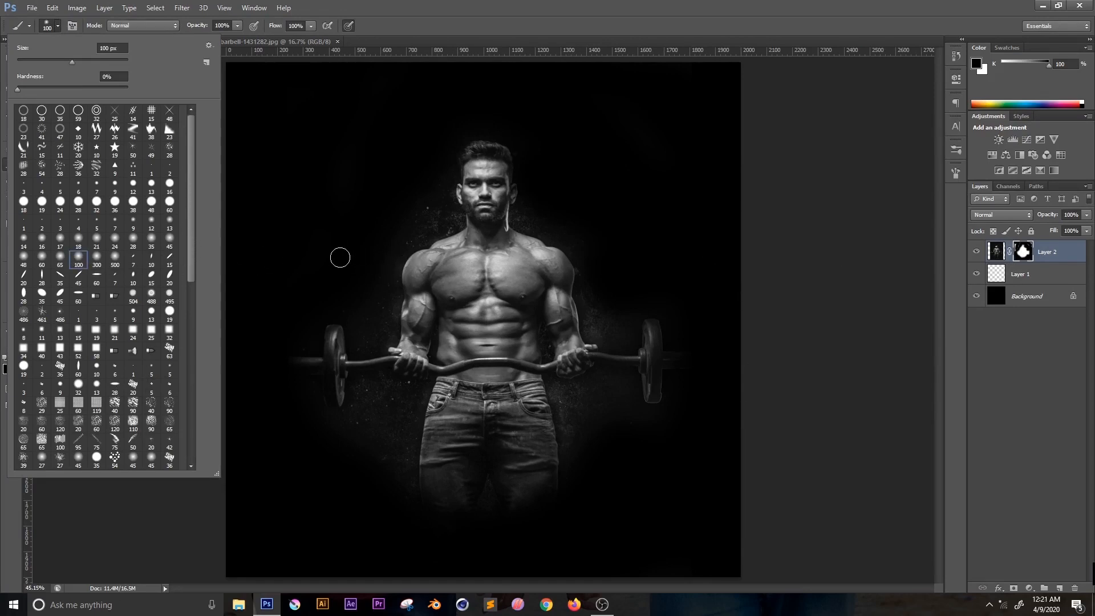
click(405, 243)
drag(407, 242, 432, 231)
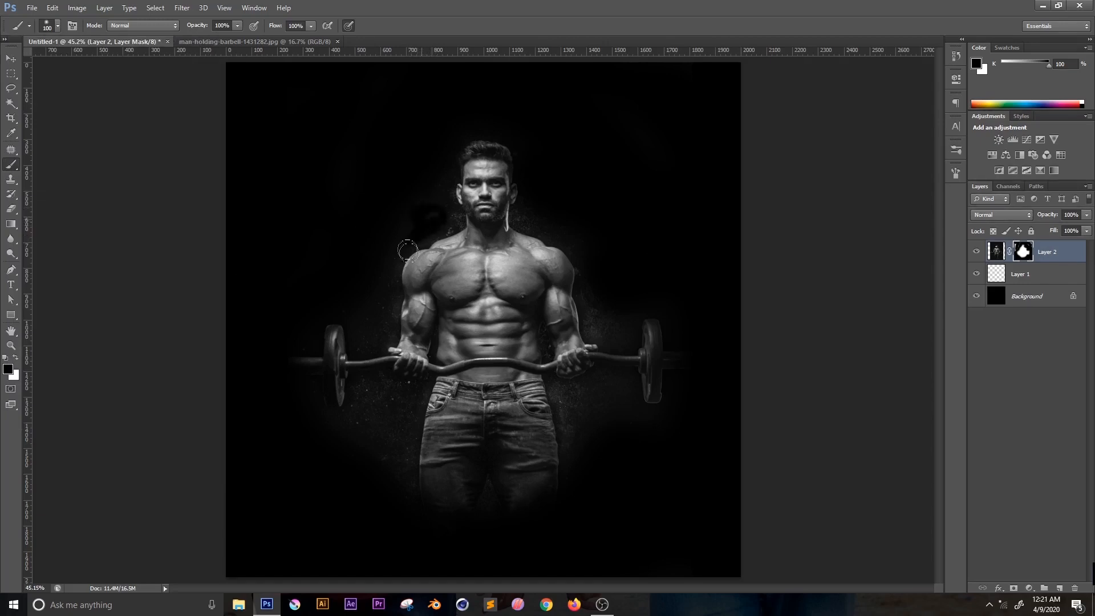
- Enlarge the brush to 200 px and paint black on the mask to hide the dust around the man's shoulders, arms, legs and barbell
key(bracketright)
key(bracketright)
key(bracketright)
key(bracketright)
mouse_move(431, 214)
mouse_down()
mouse_move(364, 333)
mouse_move(357, 298)
mouse_move(387, 300)
mouse_move(385, 331)
mouse_move(360, 349)
mouse_move(382, 390)
mouse_move(360, 427)
mouse_move(384, 443)
mouse_move(379, 418)
mouse_move(380, 439)
mouse_move(330, 433)
mouse_move(310, 396)
mouse_move(369, 431)
mouse_move(393, 488)
mouse_move(402, 429)
mouse_move(404, 518)
mouse_move(411, 424)
mouse_move(409, 468)
mouse_move(405, 397)
mouse_move(378, 390)
mouse_move(415, 384)
mouse_move(405, 435)
mouse_move(371, 396)
mouse_move(312, 434)
mouse_up()
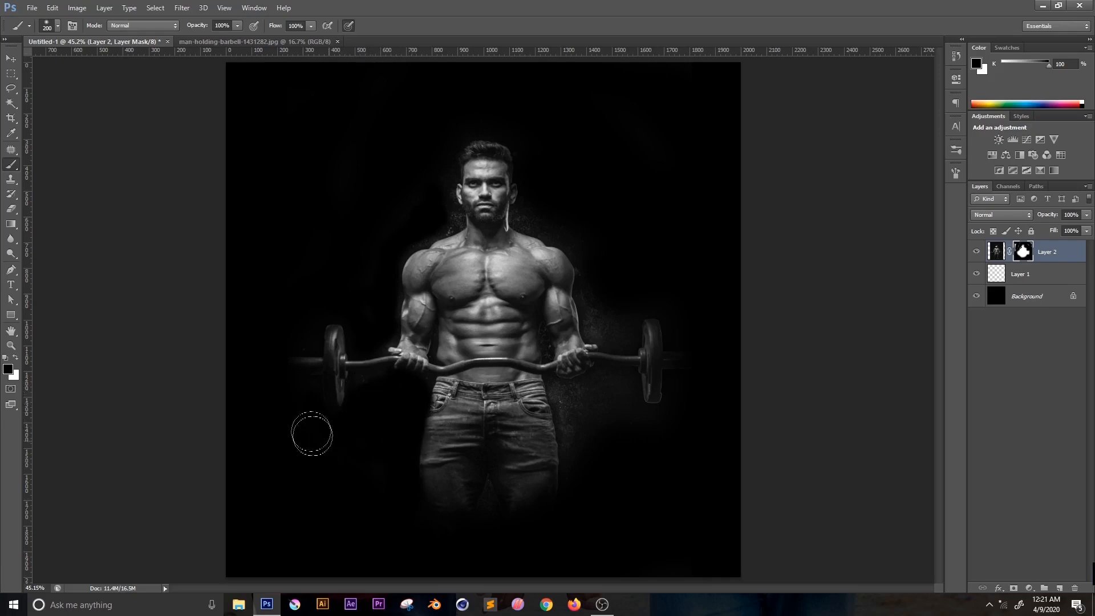
mouse_move(570, 457)
mouse_down()
mouse_move(579, 402)
mouse_move(591, 438)
mouse_move(607, 408)
mouse_move(642, 428)
mouse_move(629, 388)
mouse_move(642, 414)
mouse_move(563, 396)
mouse_up()
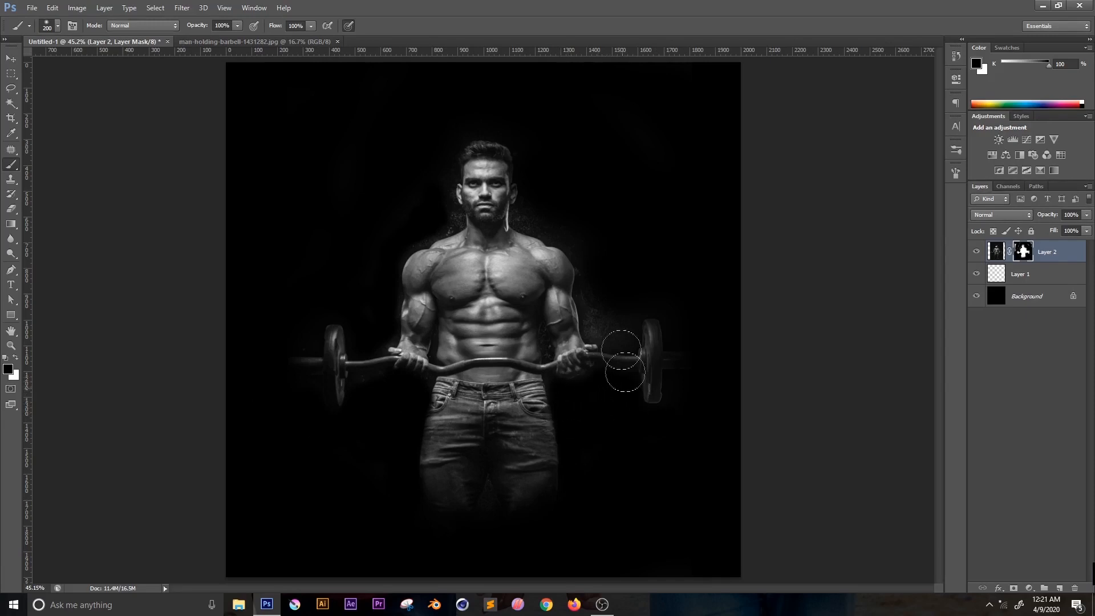
mouse_move(621, 350)
mouse_down()
mouse_move(598, 319)
mouse_move(596, 332)
mouse_move(616, 340)
mouse_move(635, 301)
mouse_up()
drag(608, 266, 521, 212)
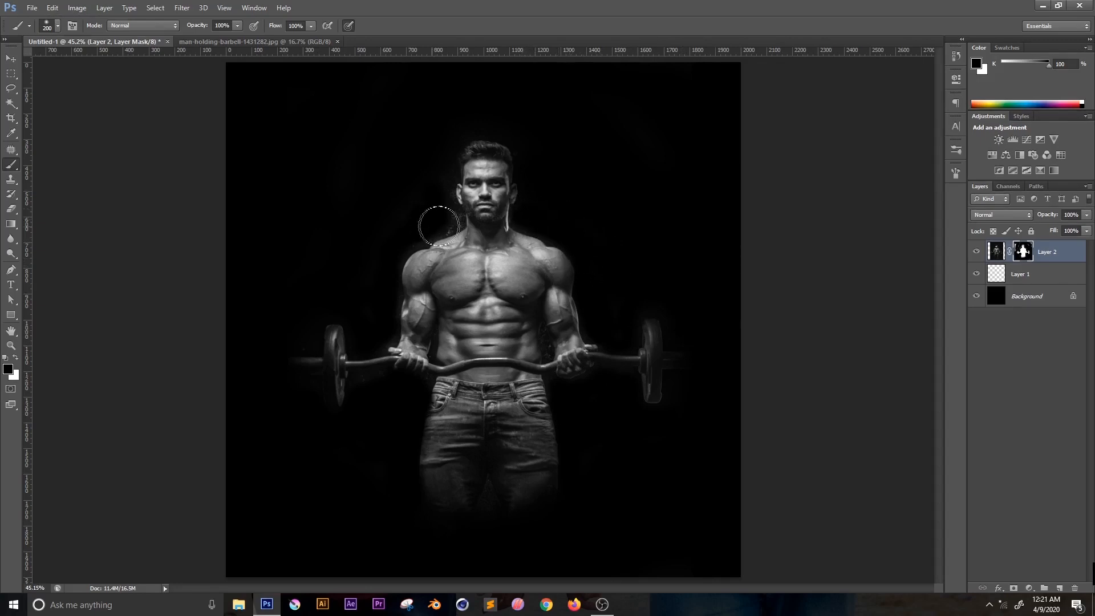
mouse_move(448, 198)
mouse_down()
mouse_move(451, 221)
mouse_move(348, 298)
mouse_up()
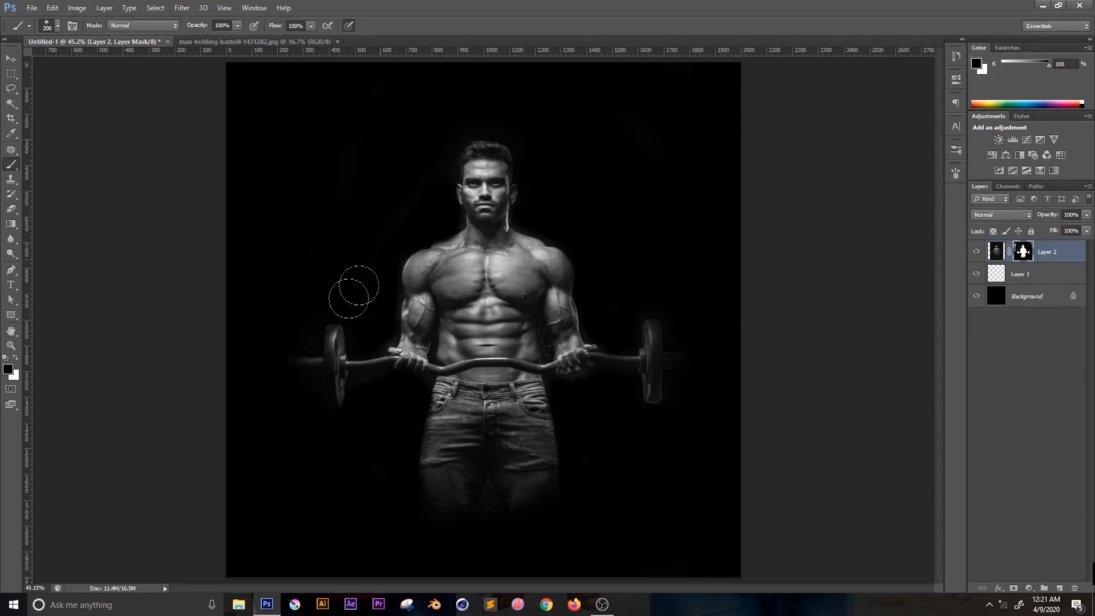
- Reduce the mask brush to 25 px and switch its painting colour to white for retouching around the man
scroll(452, 212, up, 5)
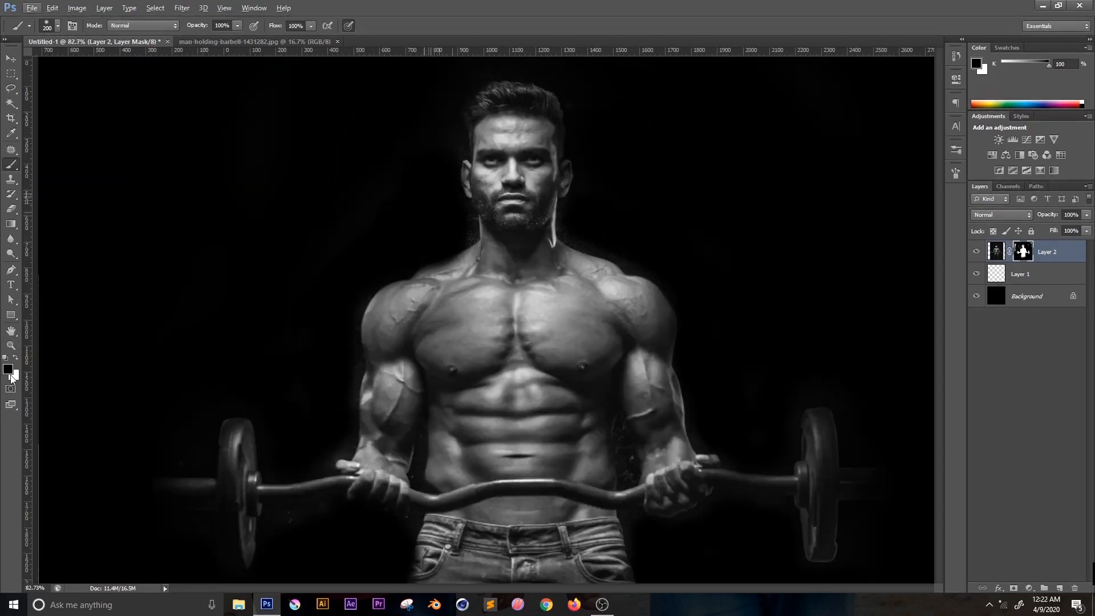
key(bracketleft)
key(bracketleft)
key(bracketleft)
key(bracketleft)
key(bracketleft)
key(bracketleft)
key(bracketleft)
key(bracketleft)
key(bracketleft)
key(x)
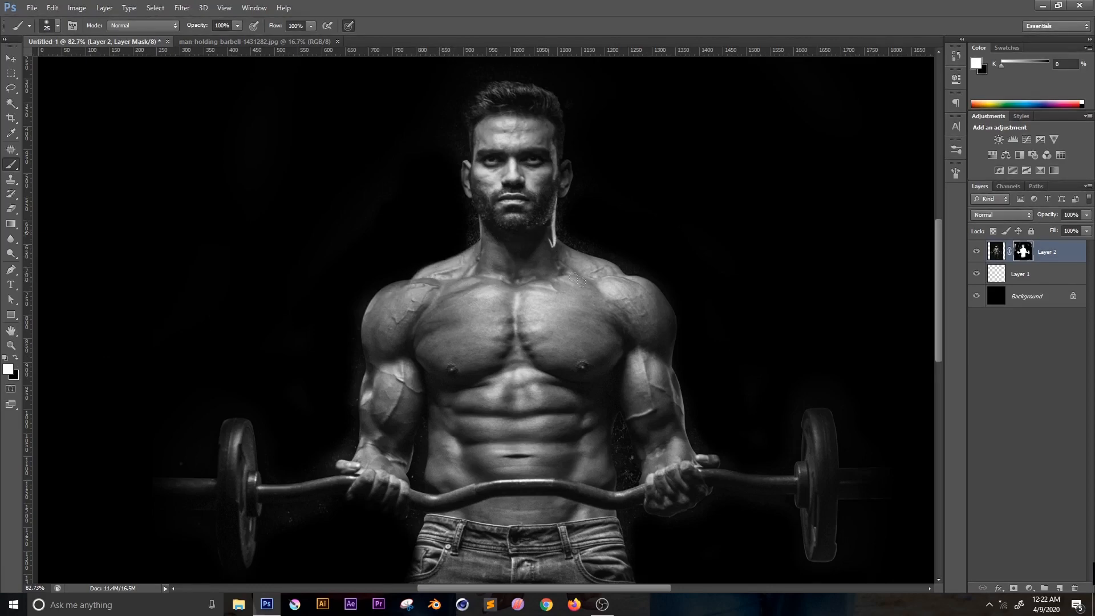
key(ctrl+0)
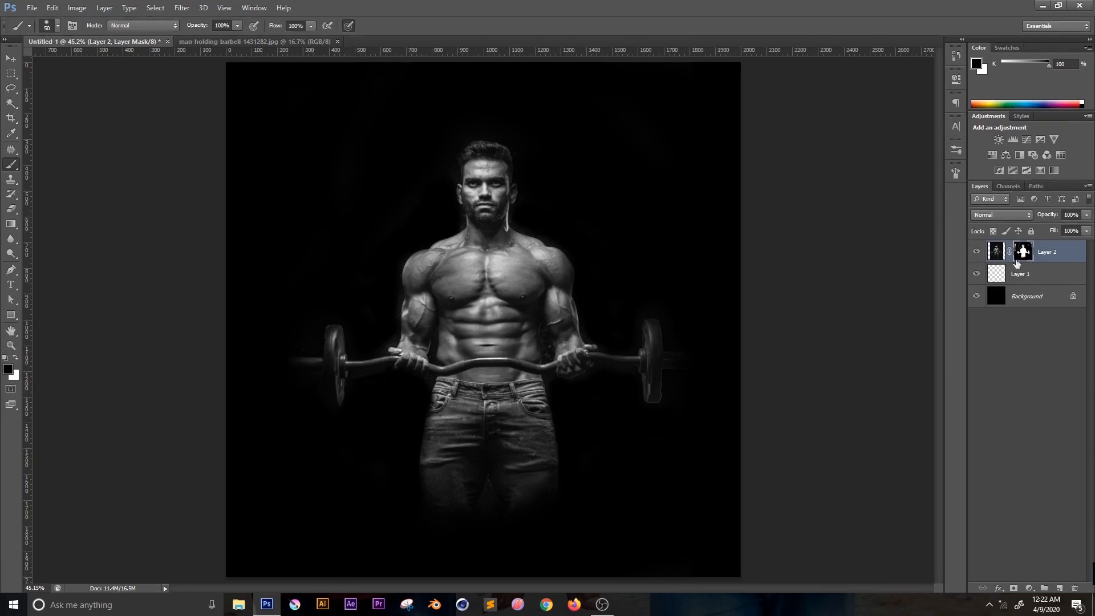
- Free-transform the photo layer and shift the man sideways to an X position of 960 px
click(995, 252)
key(ctrl+t)
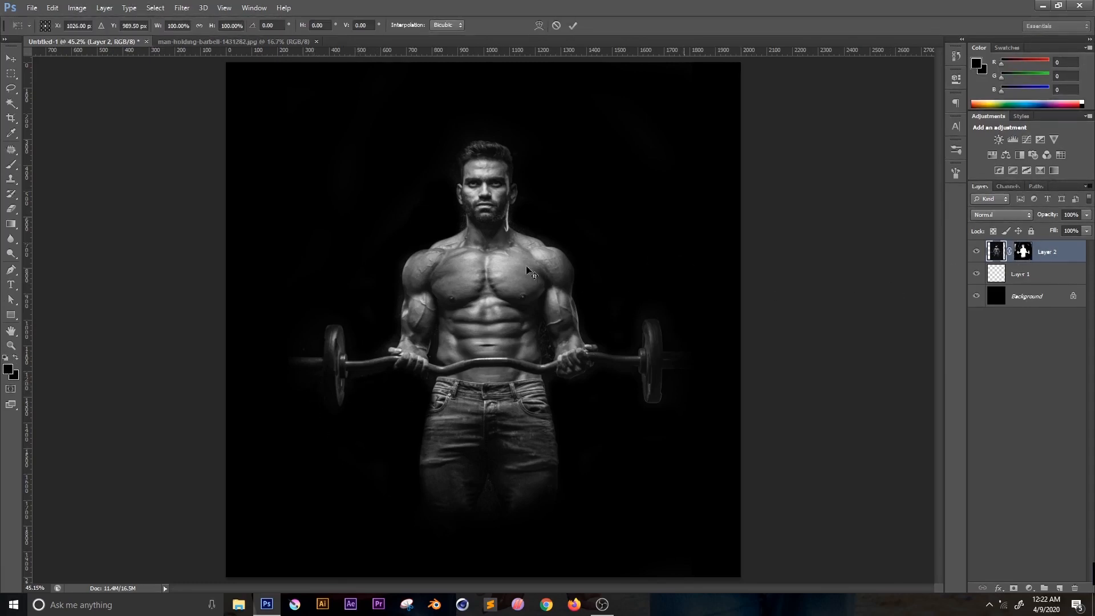
scroll(504, 270, down, 2)
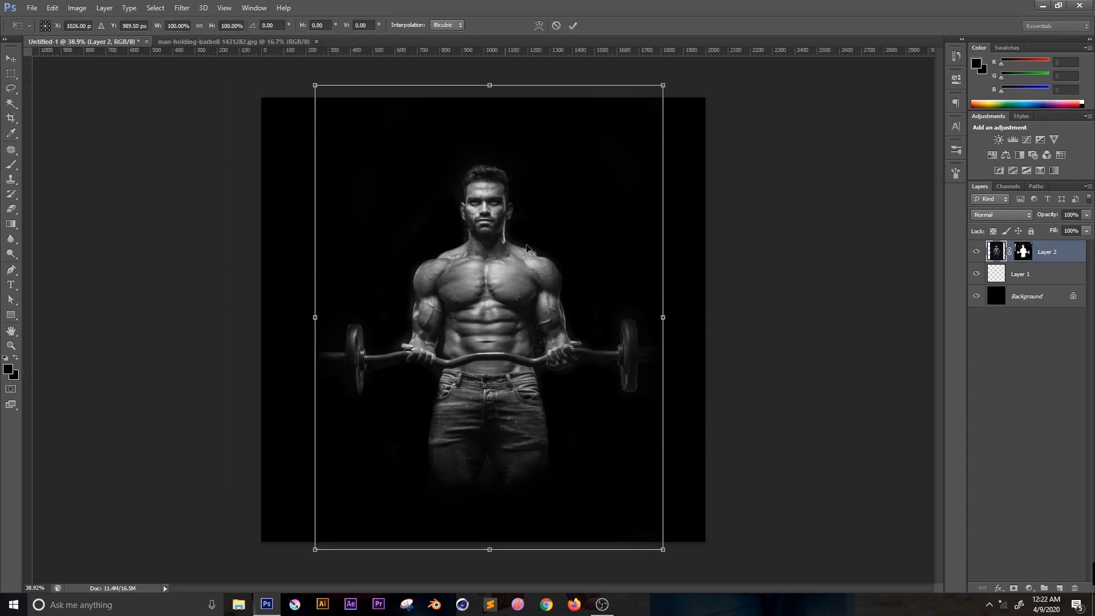
scroll(614, 168, down, 1)
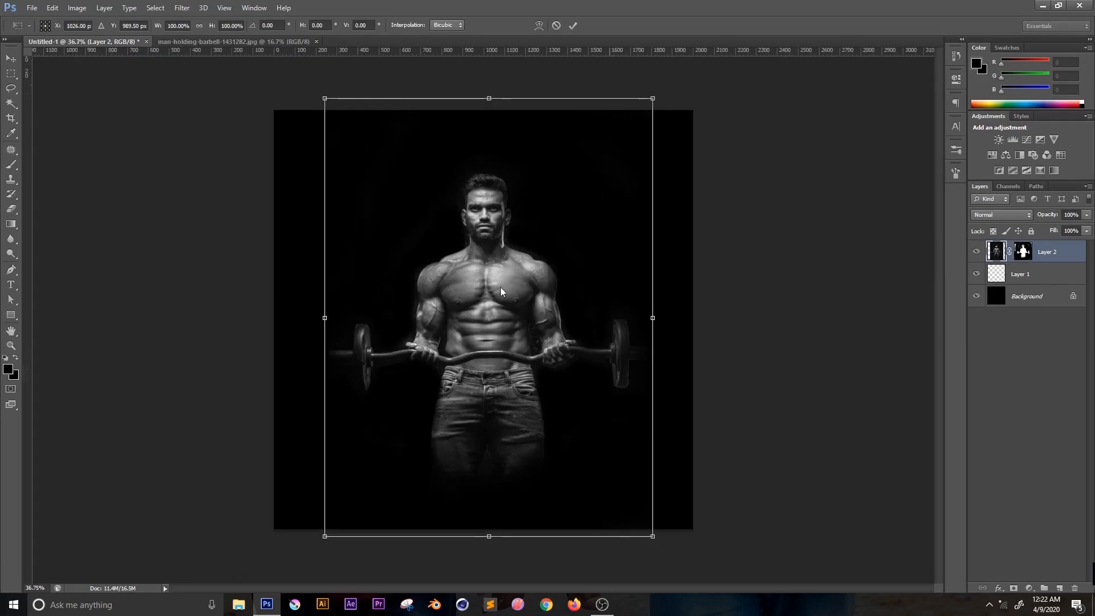
mouse_move(491, 300)
mouse_down()
mouse_move(478, 303)
mouse_move(487, 301)
mouse_up()
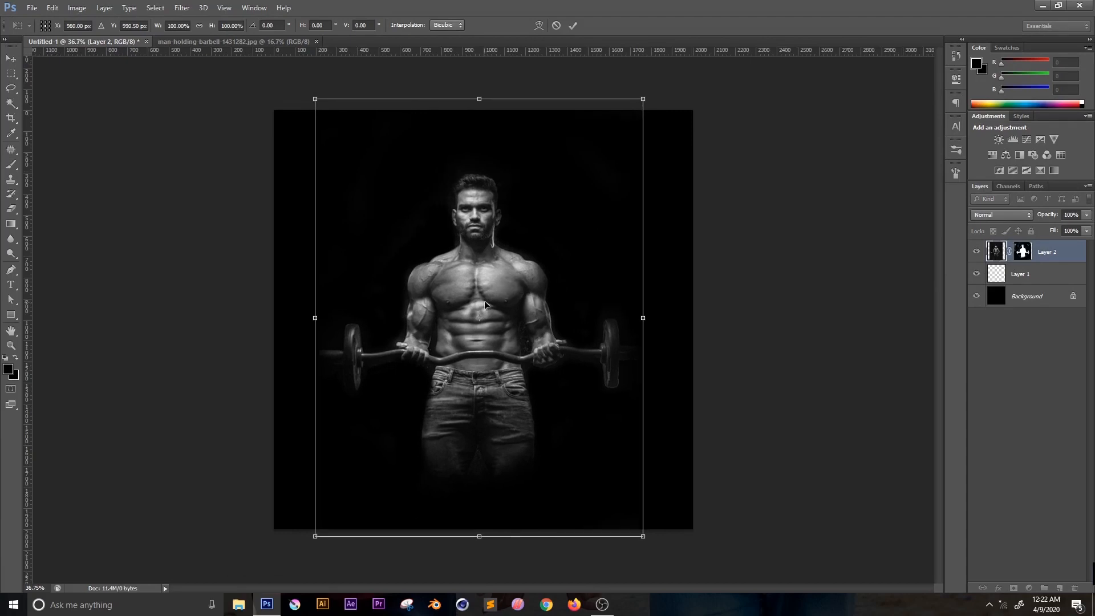
key(b)
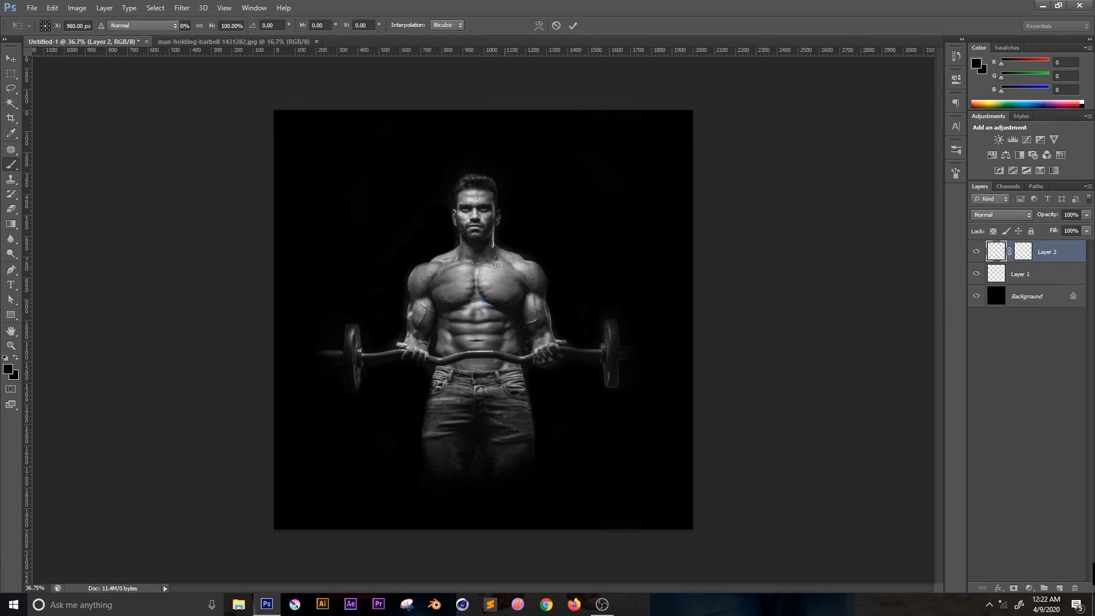
- Select a rectangular band spanning the full canvas width and centre the photo layer horizontally within it
key(m)
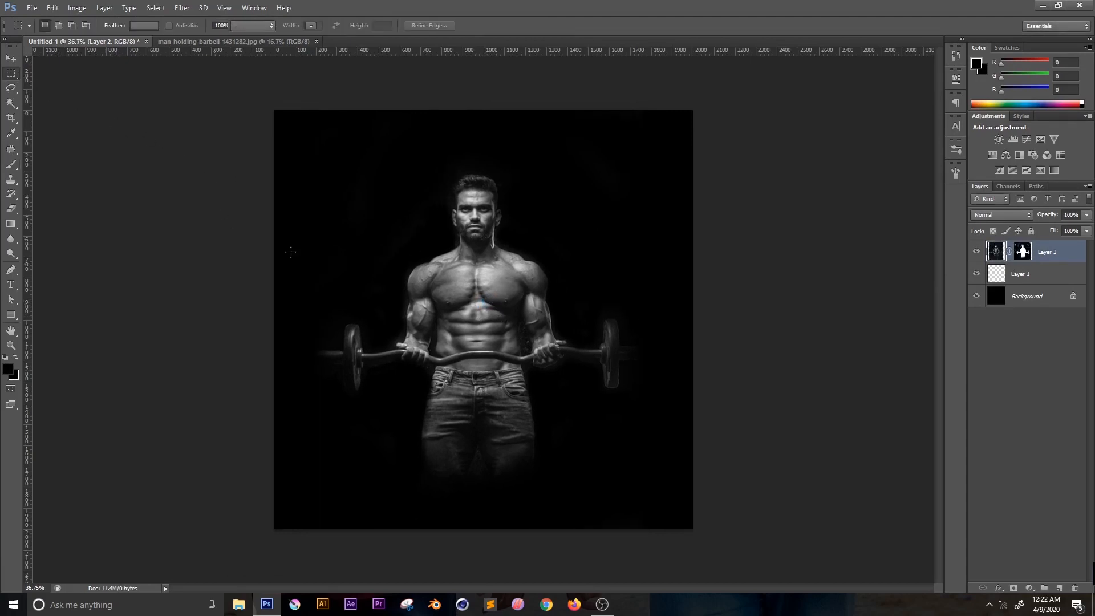
drag(277, 207, 809, 413)
key(v)
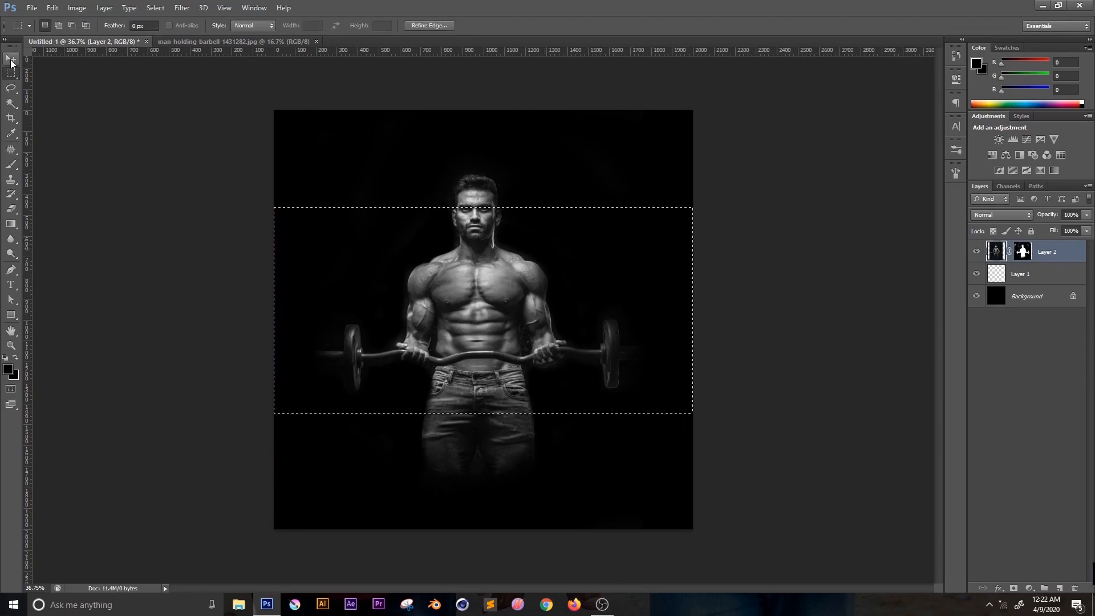
click(284, 27)
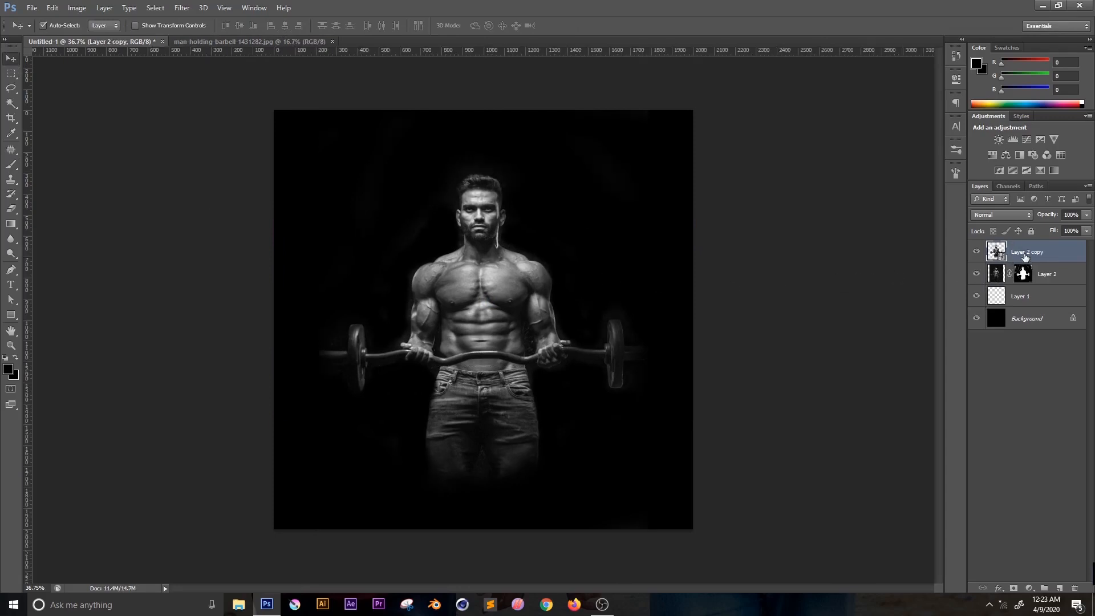
- Cancel merging Layer 2 copy into the masked photo layer and rasterize the copy instead
key(ctrl+e)
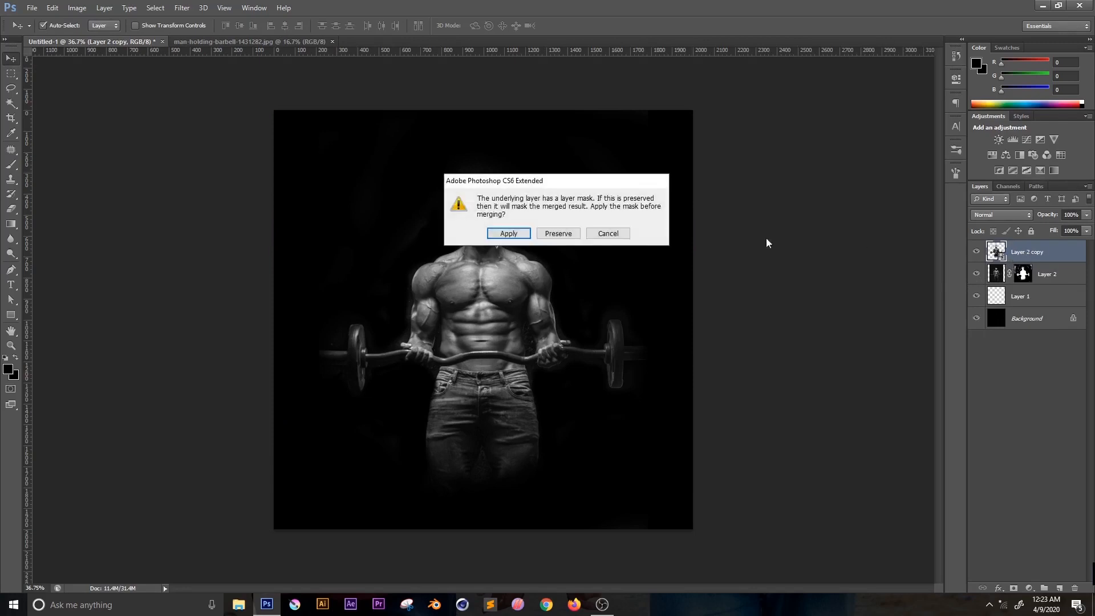
click(619, 233)
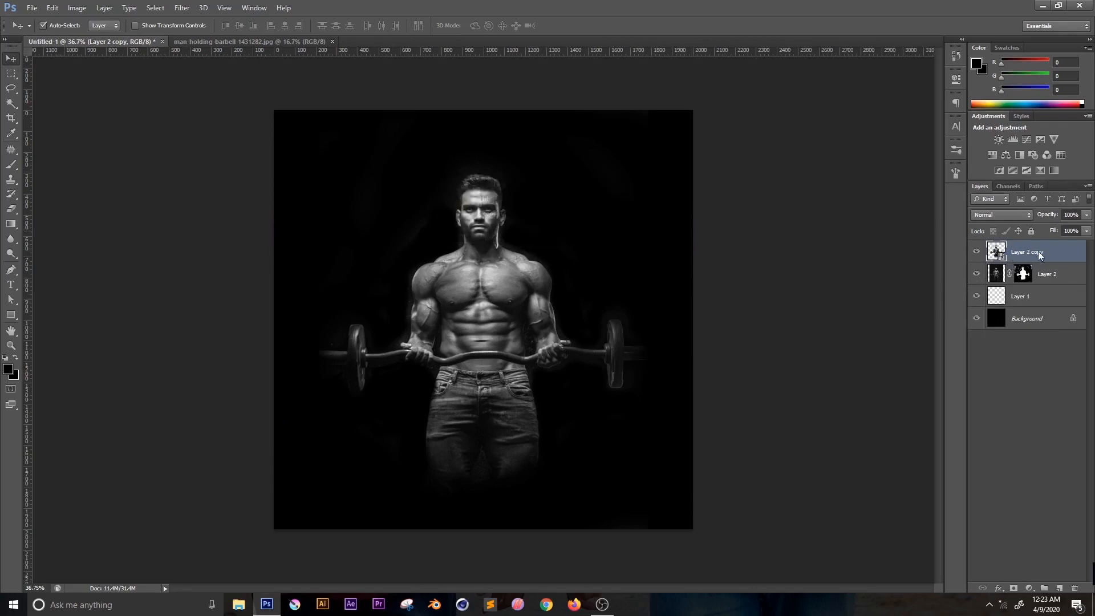
right_click(1038, 251)
click(920, 272)
- Apply a High Pass filter with a radius of about 4.1 pixels to Layer 2 copy
click(1011, 214)
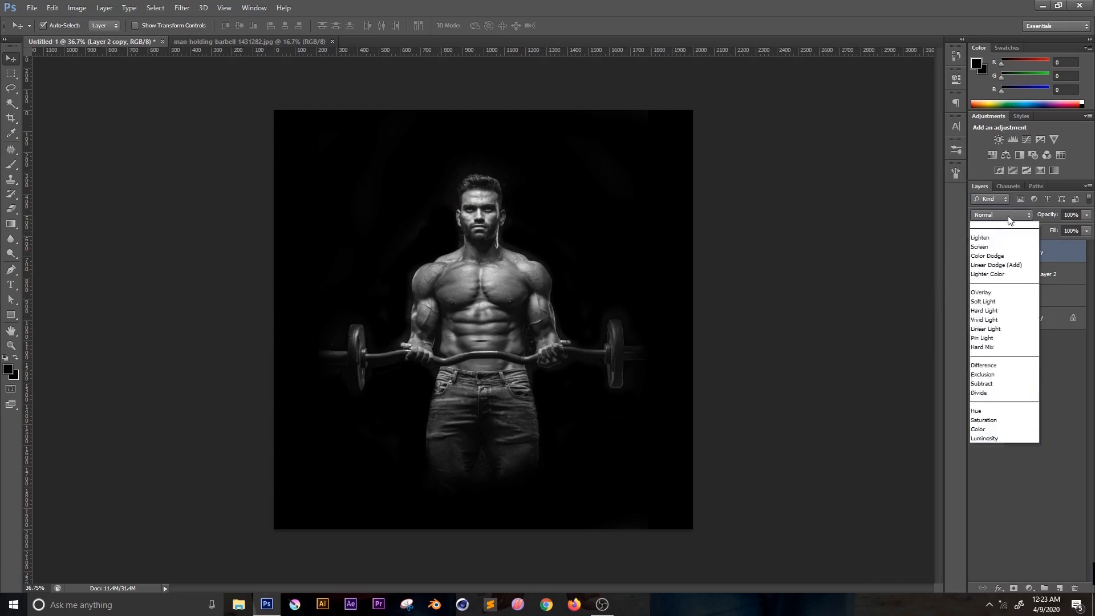
click(104, 5)
click(88, 5)
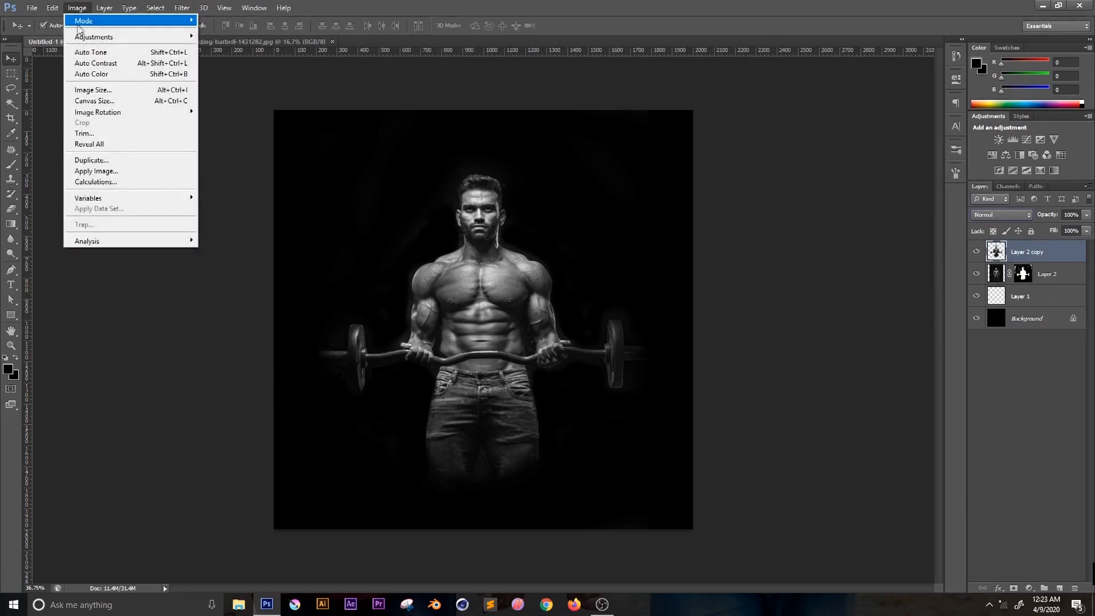
click(183, 8)
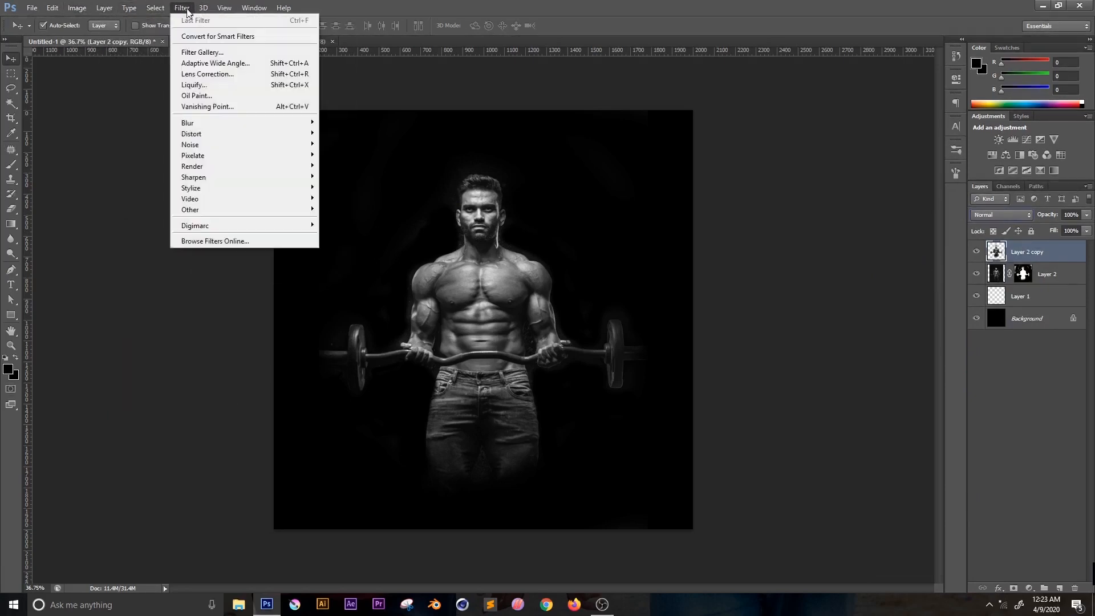
mouse_move(308, 216)
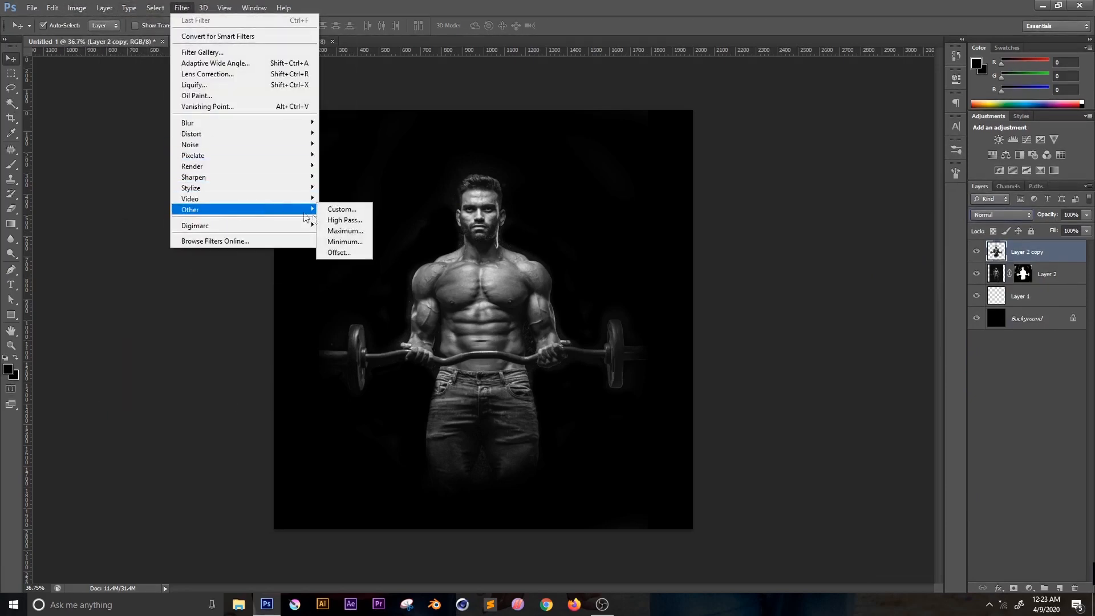
click(343, 220)
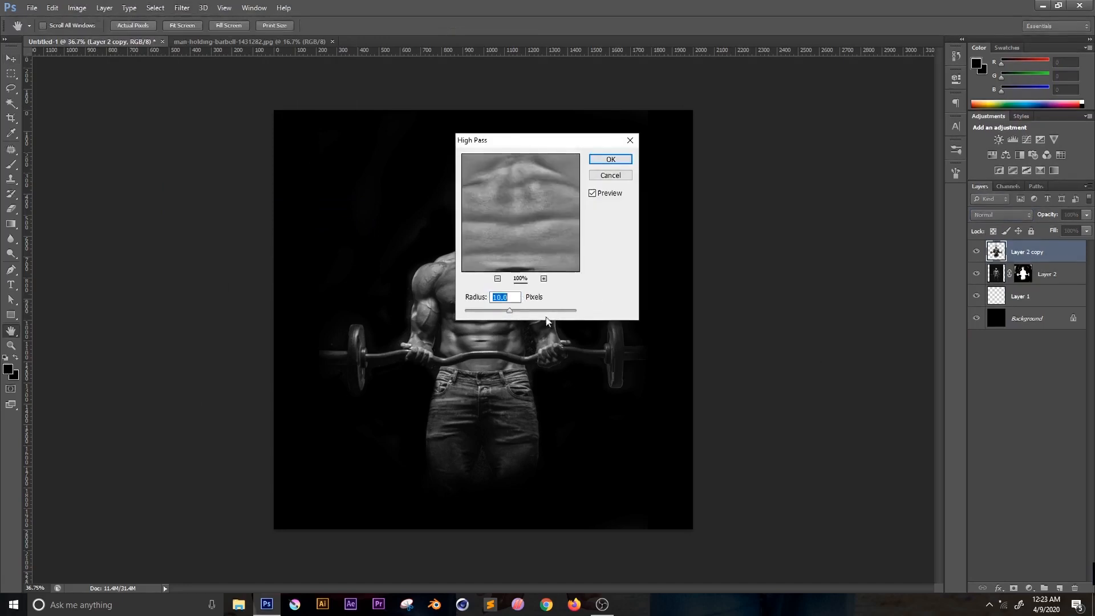
drag(494, 315, 485, 313)
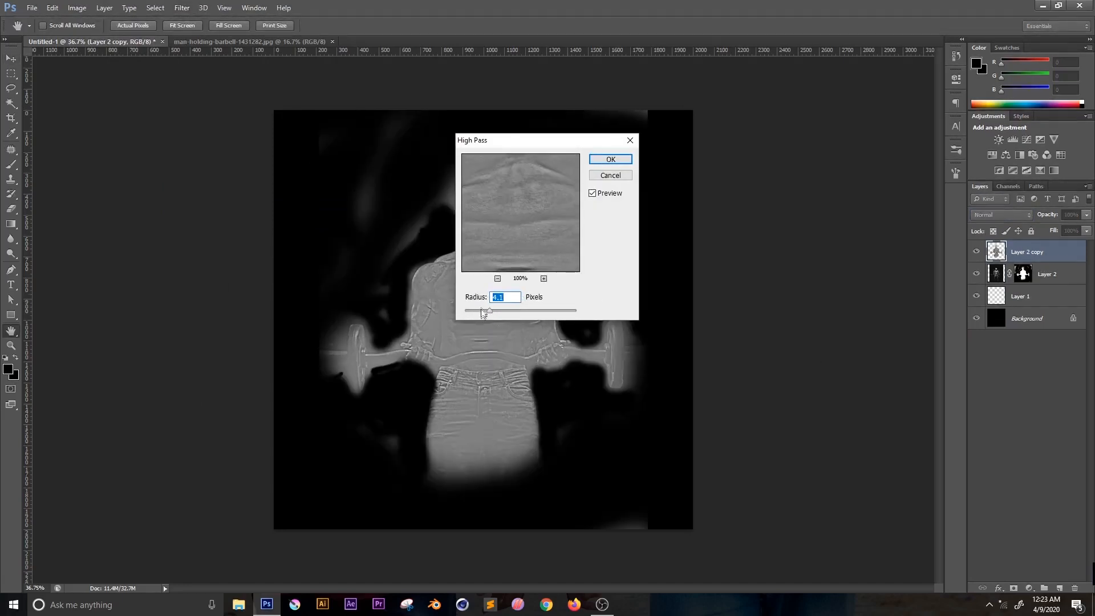
click(604, 161)
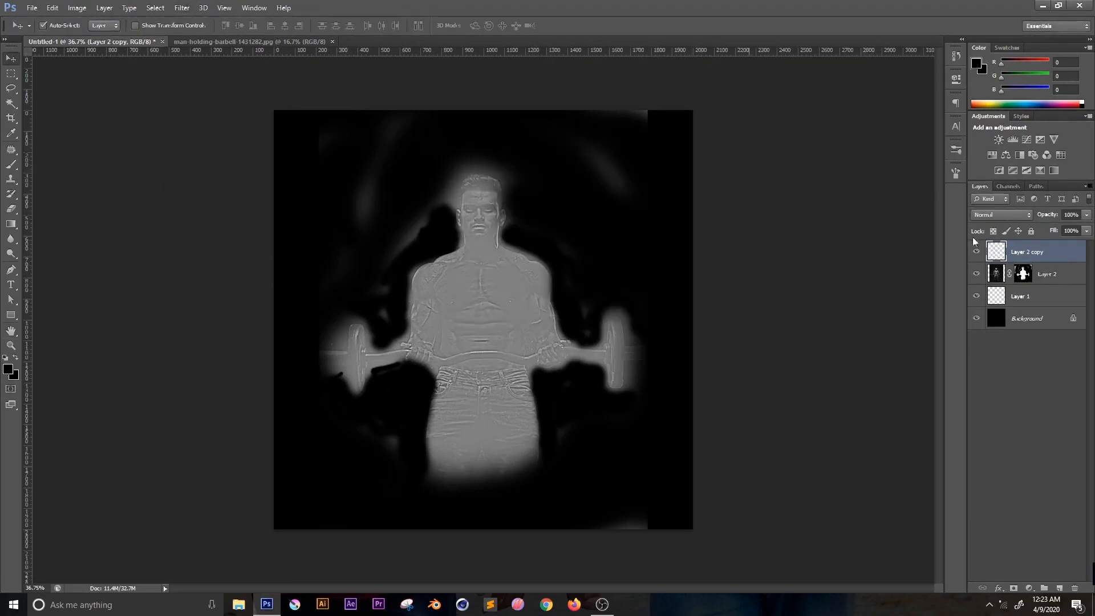
- Set the High Pass copy's blend mode to Overlay and clip it to the masked photo layer below
click(993, 214)
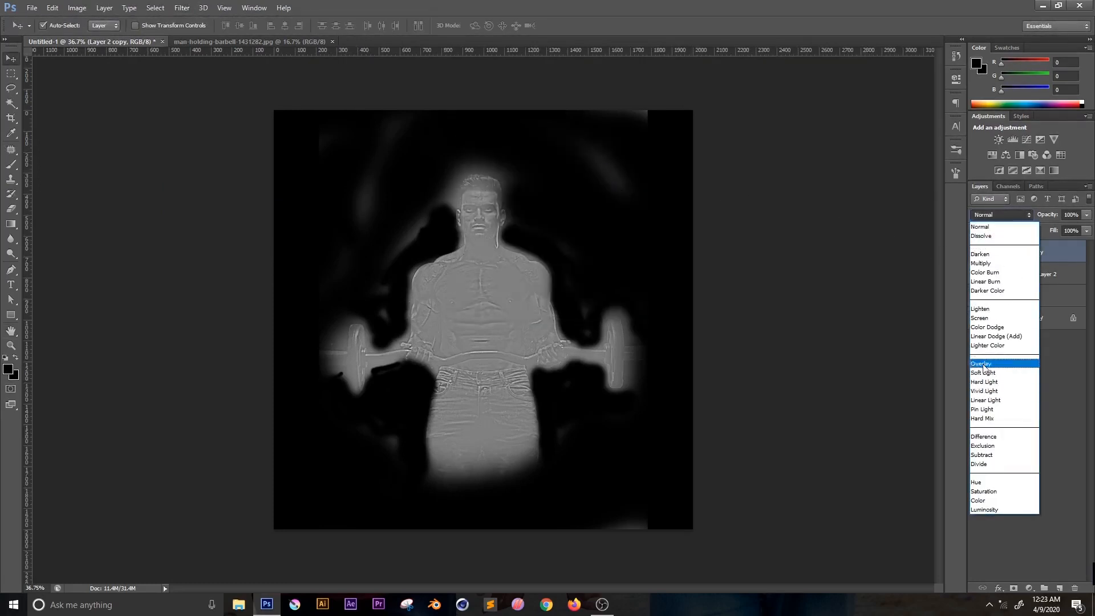
click(984, 364)
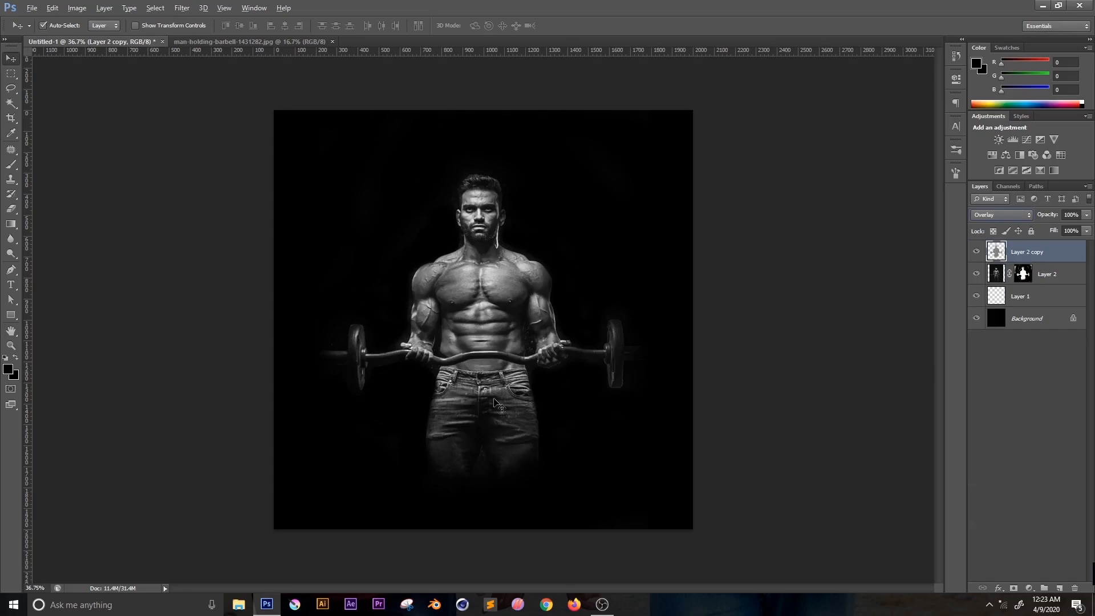
key(alt)
ctrl+click(1049, 275)
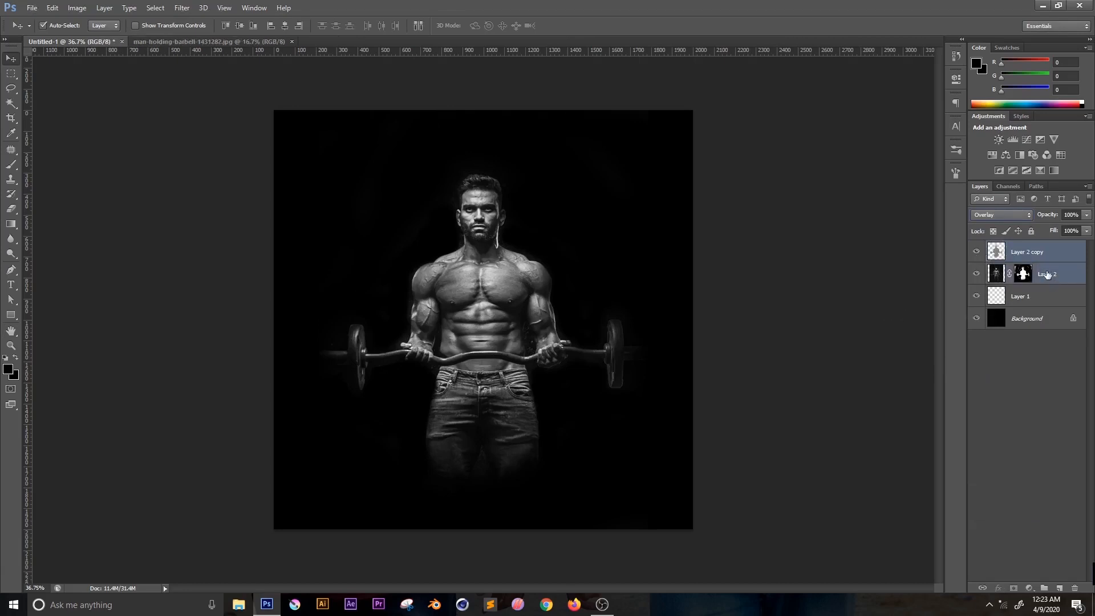
ctrl+click(1051, 274)
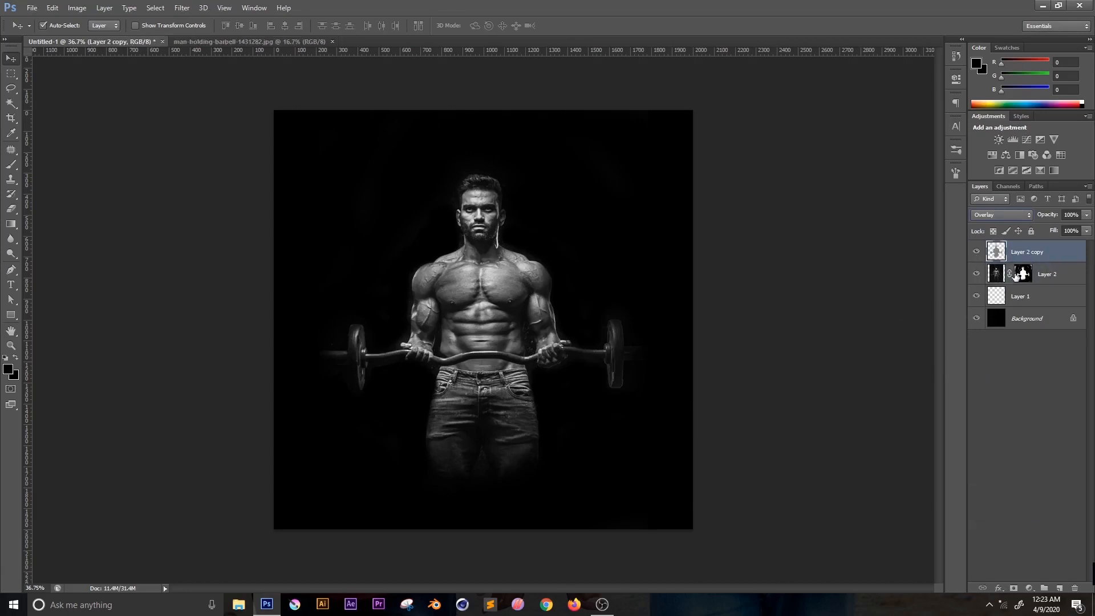
alt+click(1015, 276)
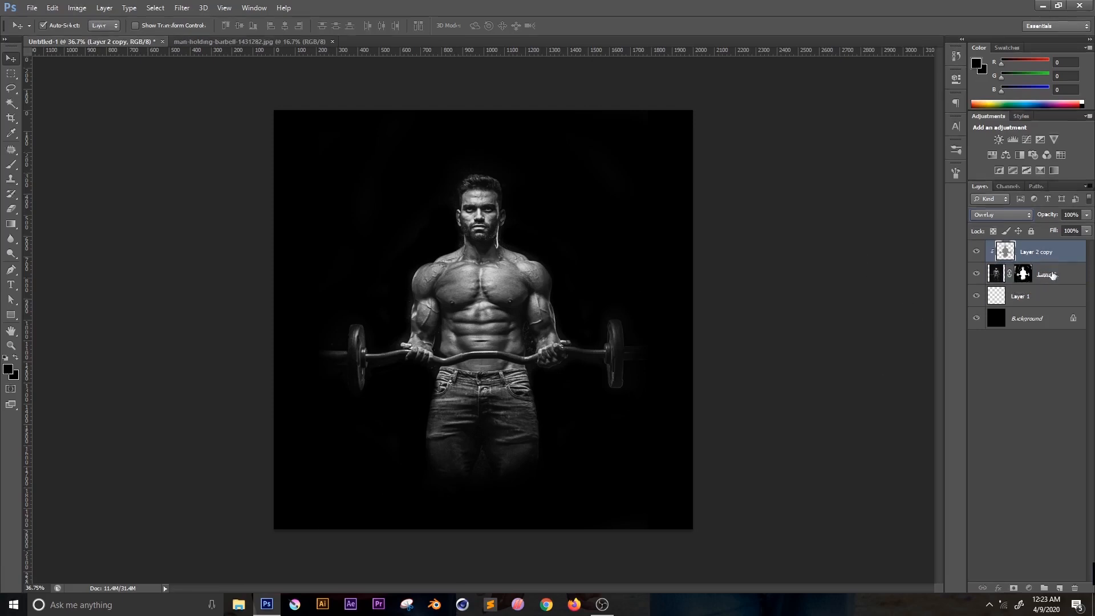
- Group the clipped High Pass copy together with the masked photo layer
ctrl+click(1057, 273)
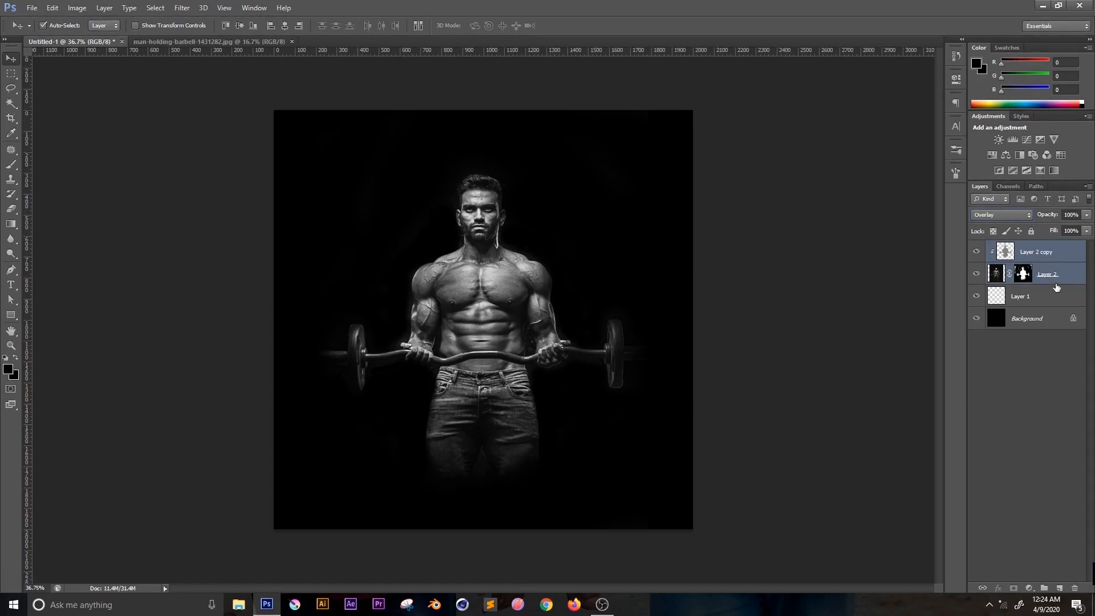
key(ctrl+g)
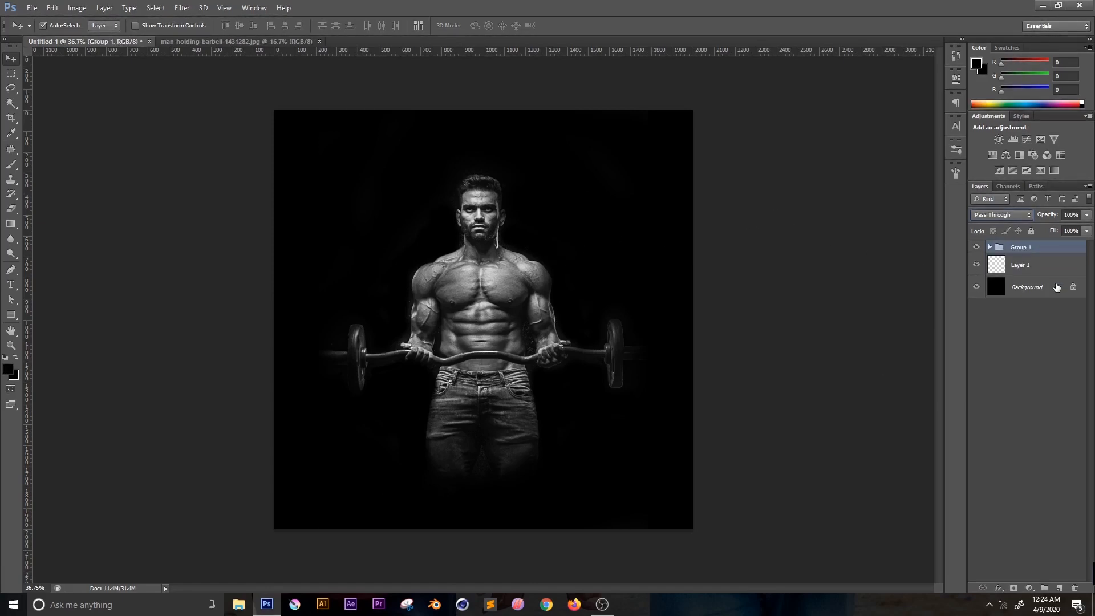
key(ctrl+0)
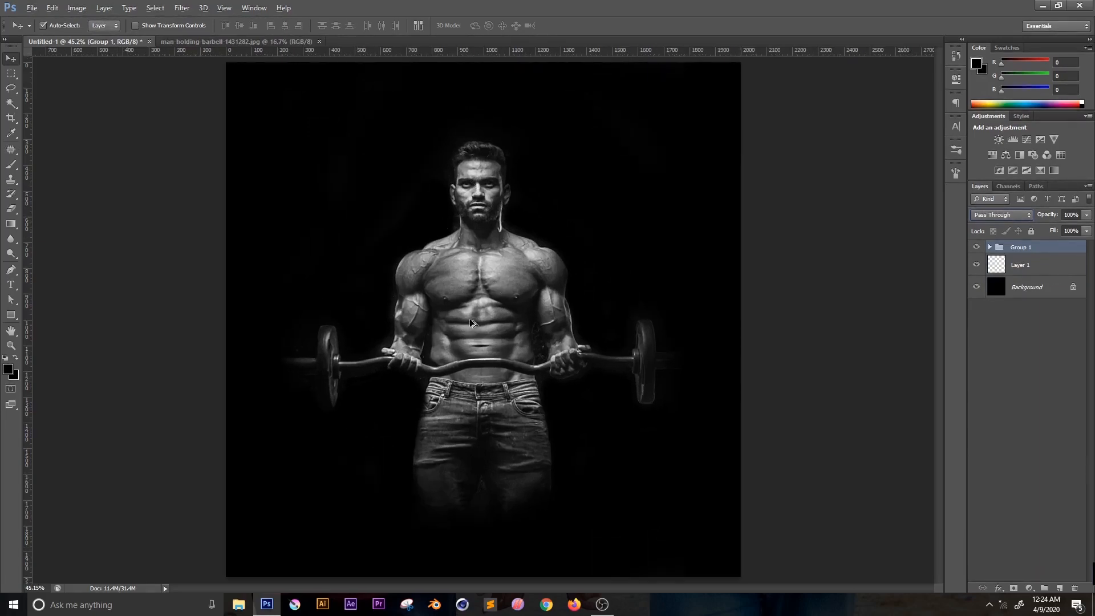
- Open the concrete wall texture from the resources folder and bring it into the square composition as a new layer
key(alt)
key(alt)
key(ctrl+o)
click(96, 82)
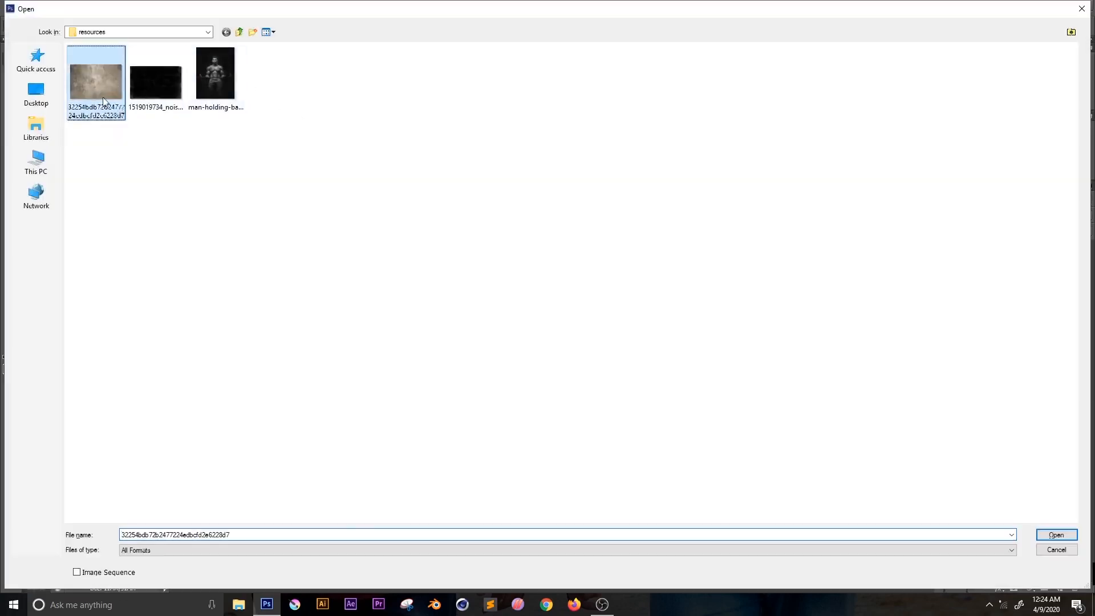
click(1049, 535)
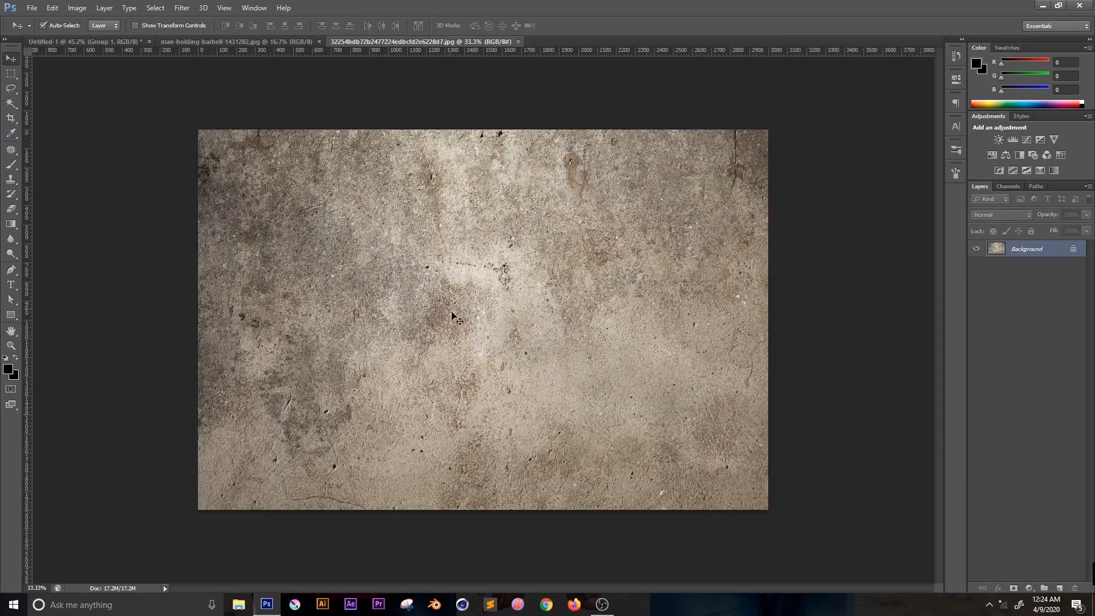
drag(452, 315, 397, 283)
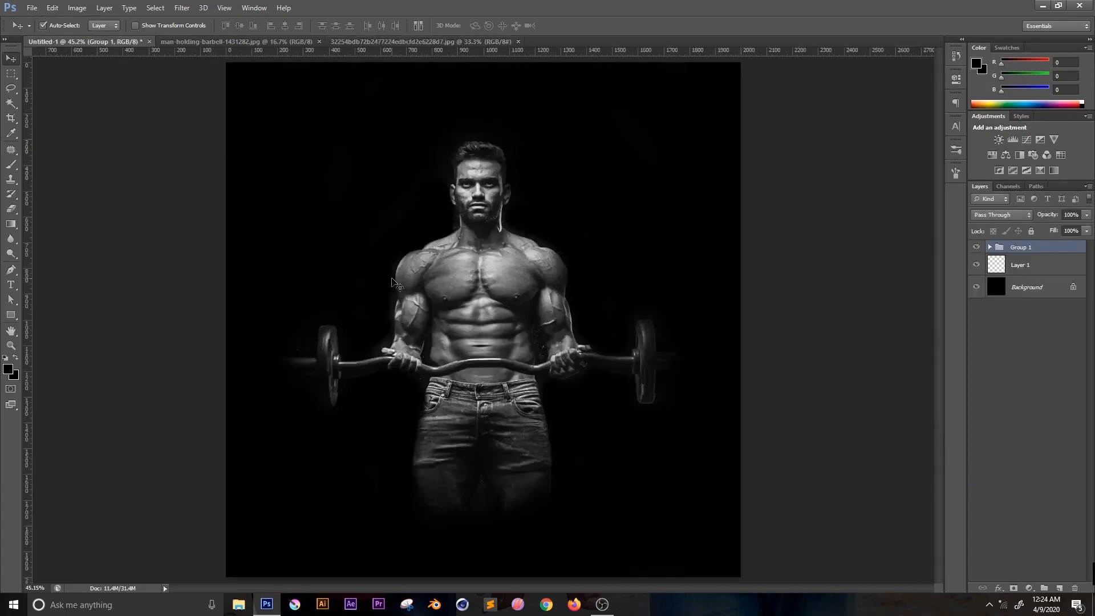
drag(647, 244, 315, 190)
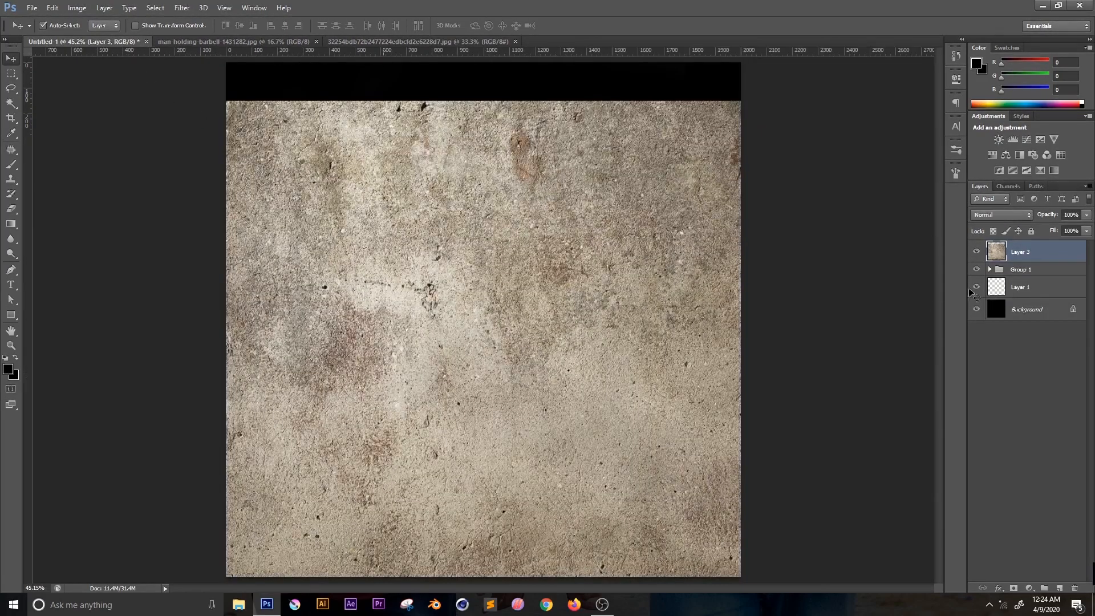
- Move the texture layer beneath Layer 1 and try the Multiply and Linear Burn blend modes on it
drag(1030, 254, 999, 311)
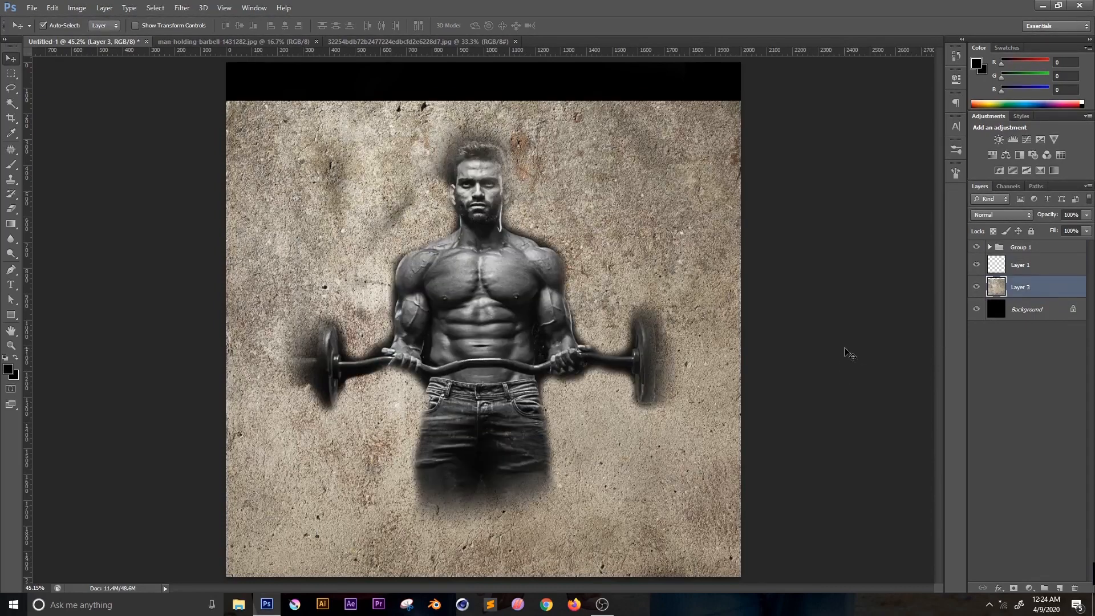
key(shift+alt+m)
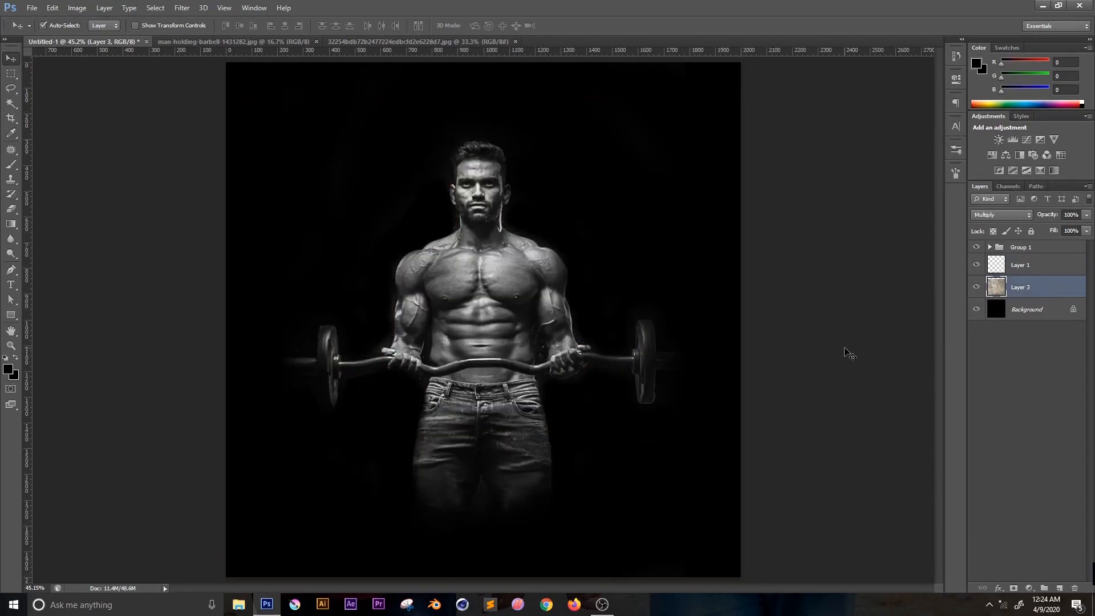
key(shift+plus)
- Set the texture layer's blend mode to Overlay and move it to the top of the layer stack above Group 1
click(1002, 215)
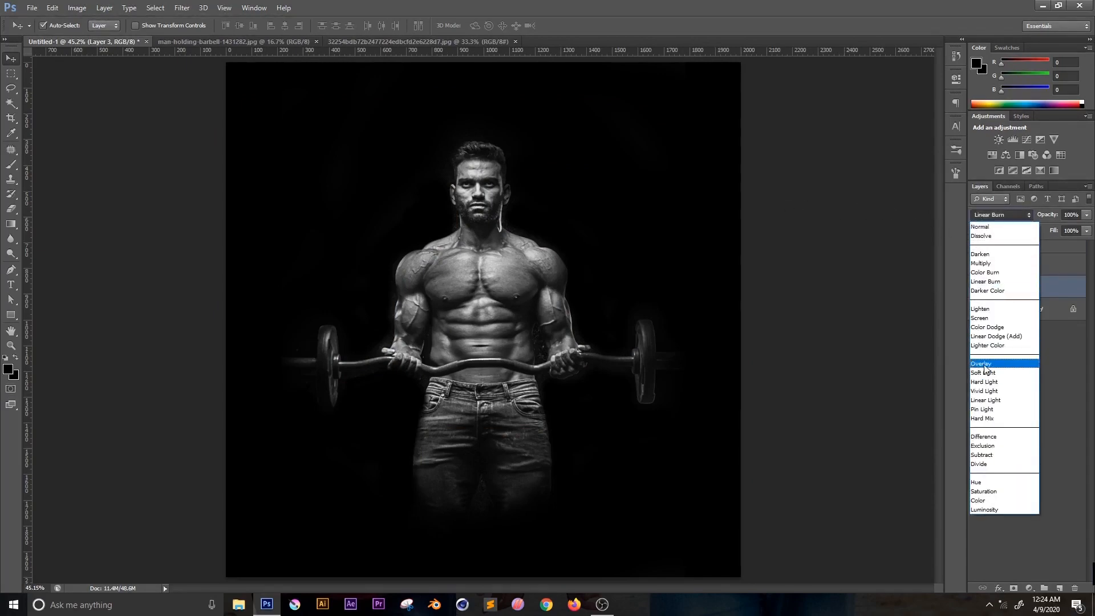
click(995, 377)
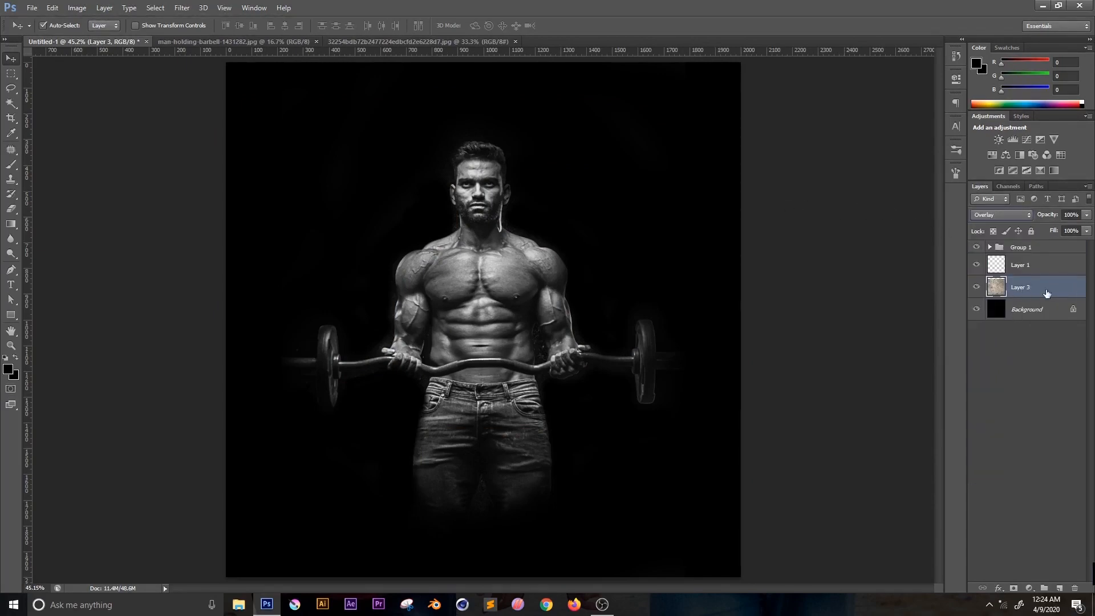
drag(1022, 293, 1016, 246)
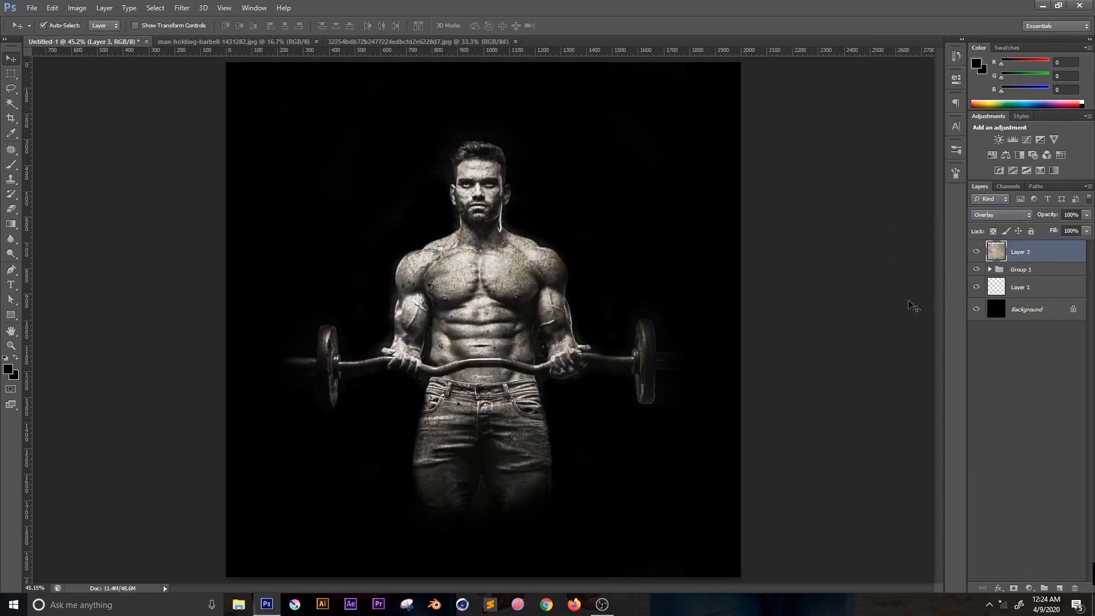
- Set the texture layer's blend mode to Normal at 32% opacity and shift it up to cover the canvas's uncovered upper strip
click(1070, 231)
click(1087, 215)
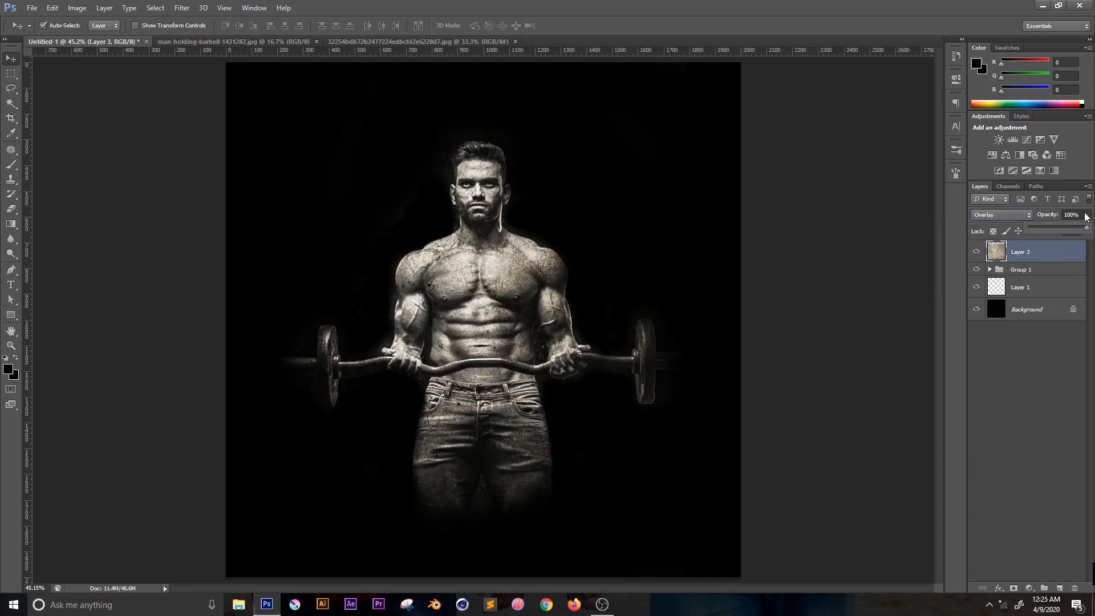
click(1009, 216)
click(988, 229)
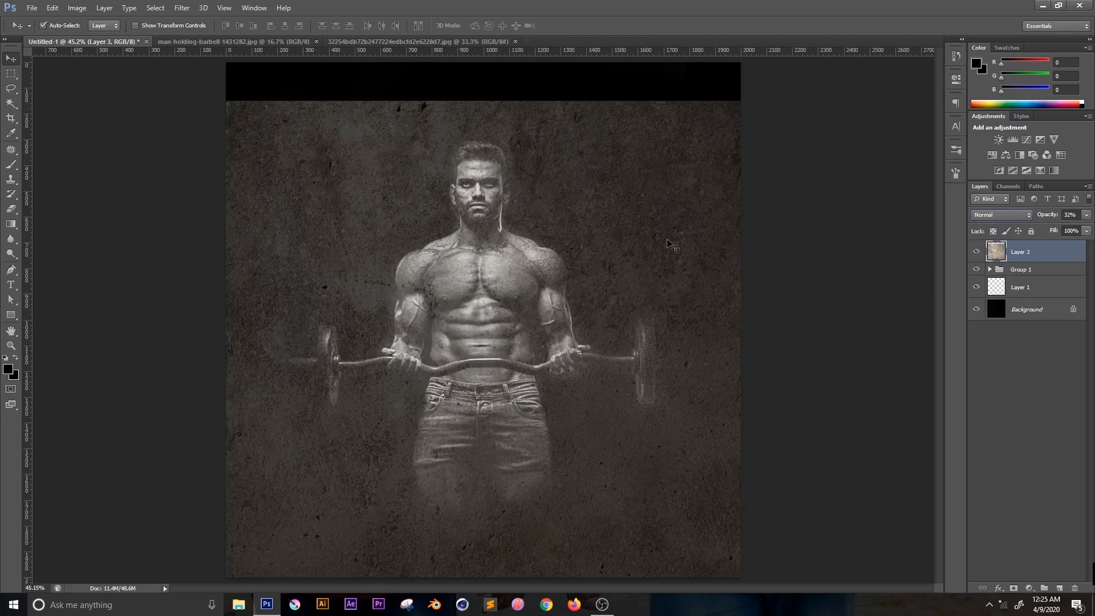
drag(616, 185, 614, 149)
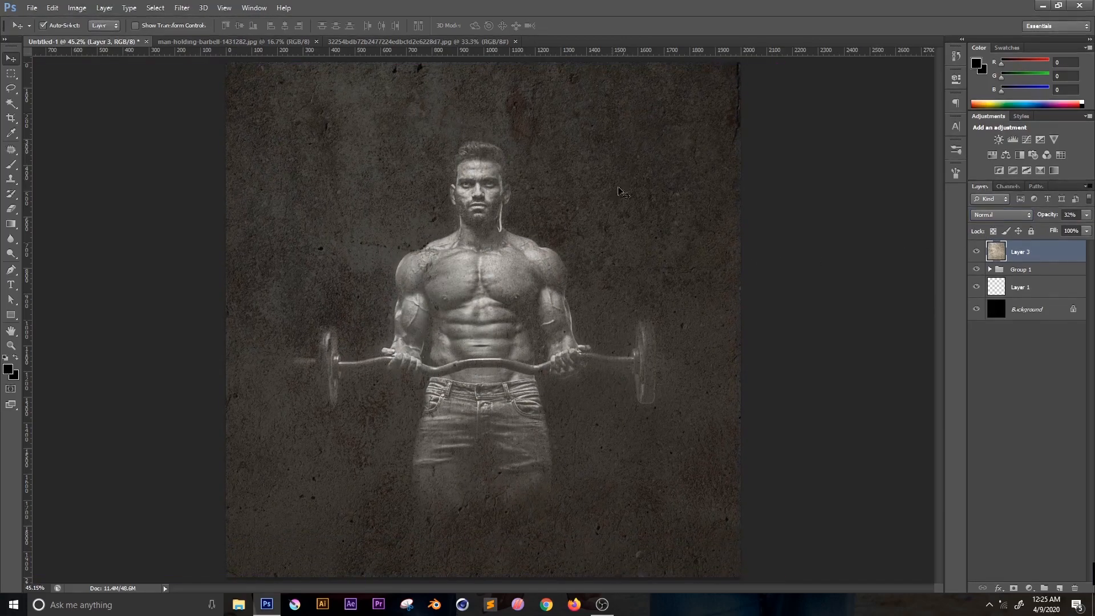
- Load the man's outline from Layer 2 copy as a selection, invert it, and add it as a mask on the texture layer
click(992, 270)
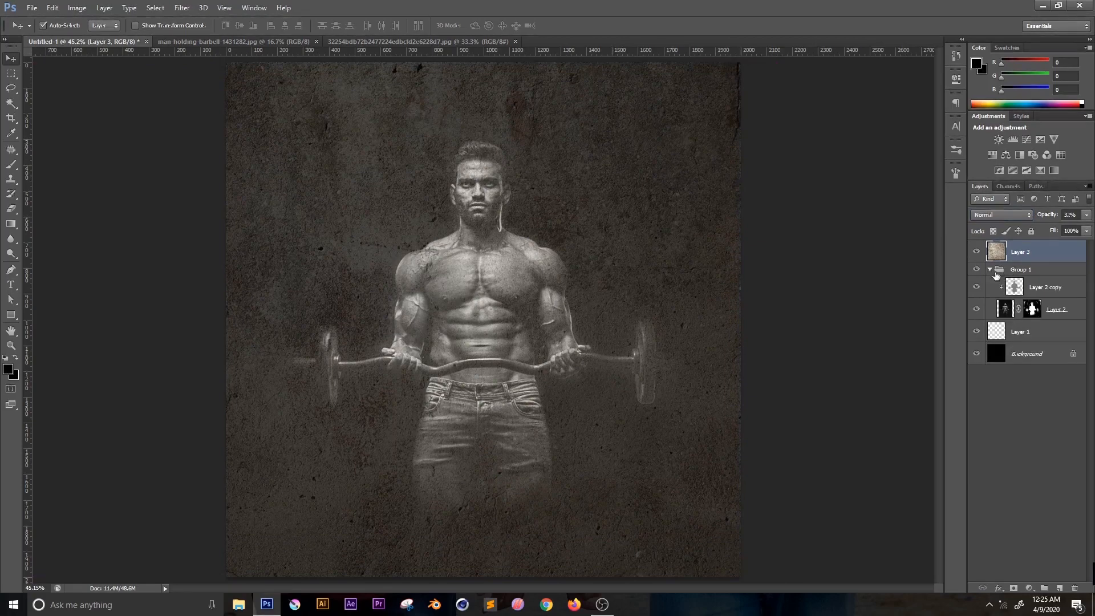
ctrl+click(1010, 292)
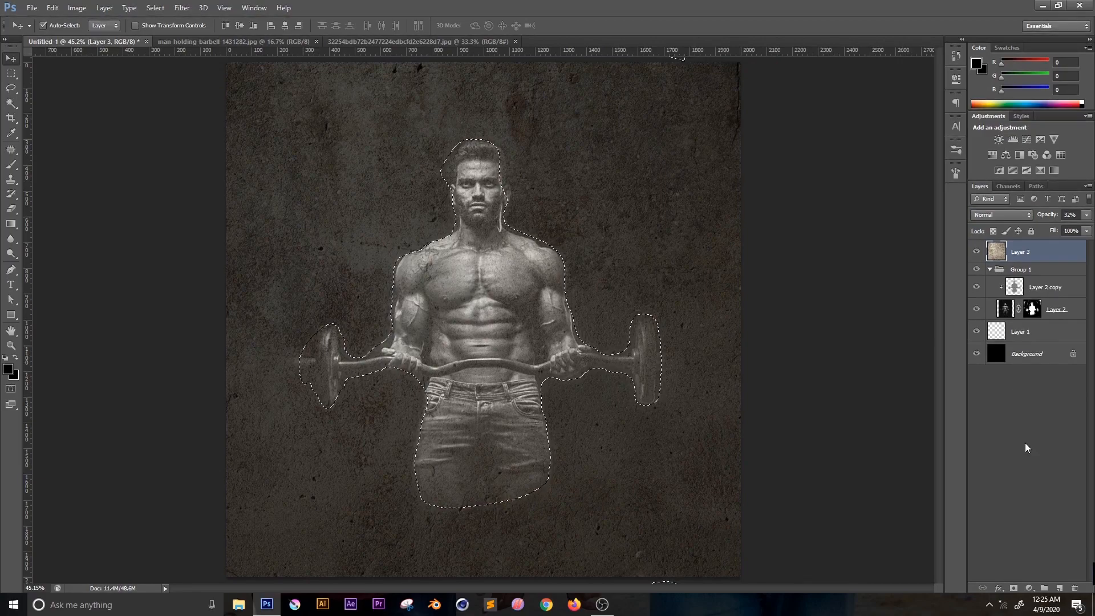
key(ctrl+shift+i)
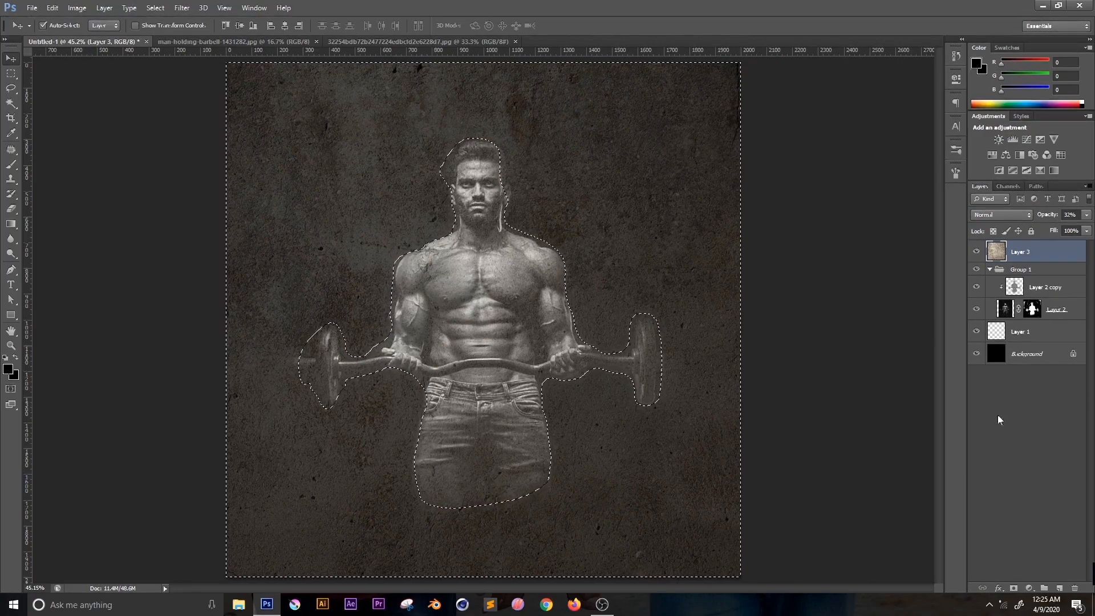
click(1013, 588)
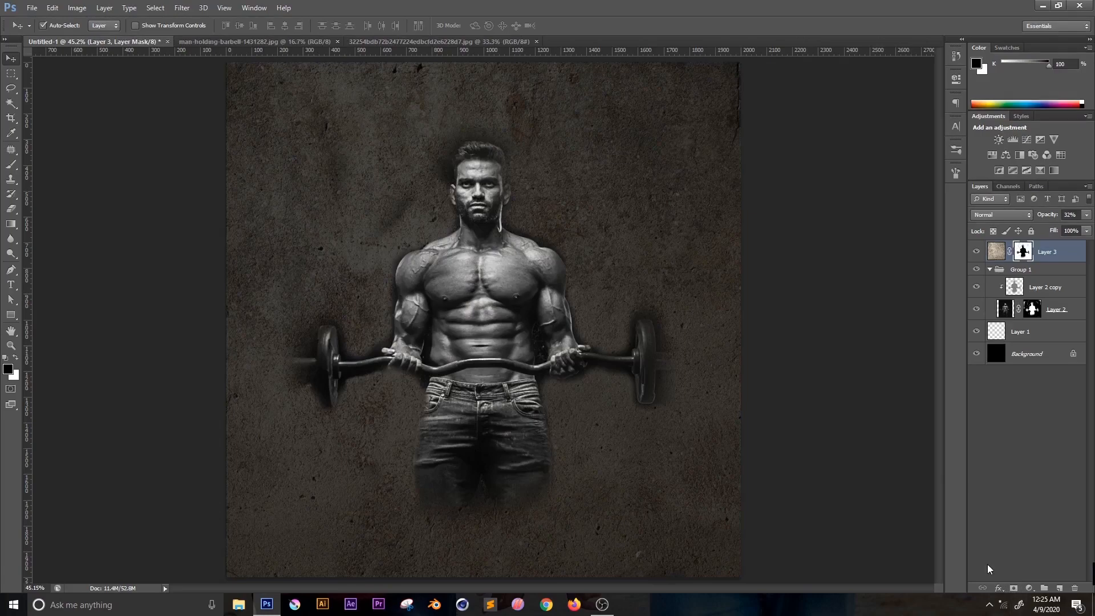
- Lower the masked texture layer's opacity to 25%
scroll(555, 257, down, 1)
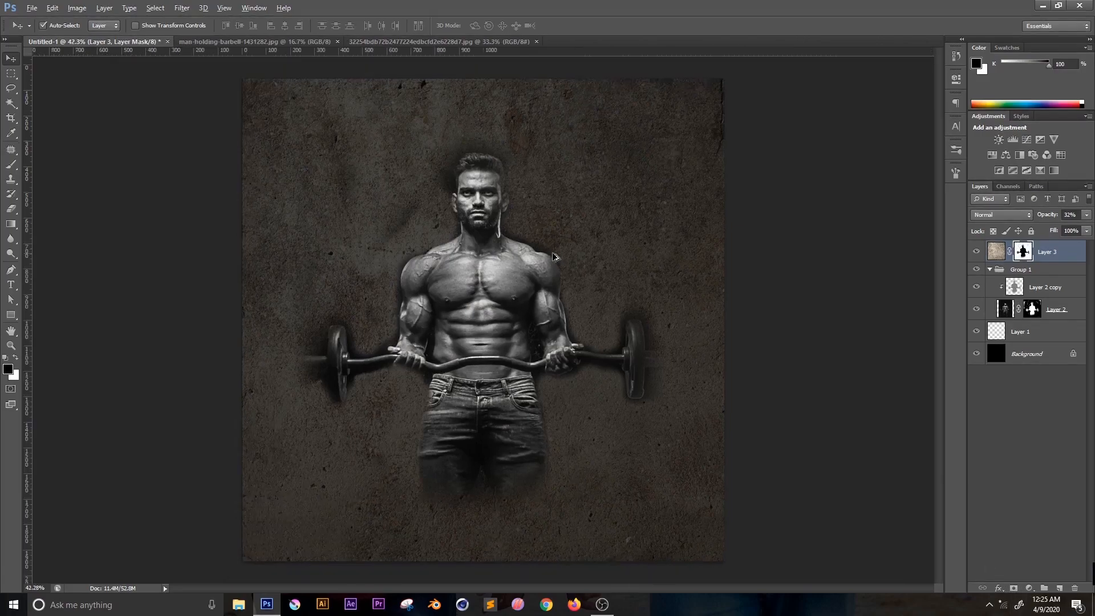
scroll(556, 257, down, 1)
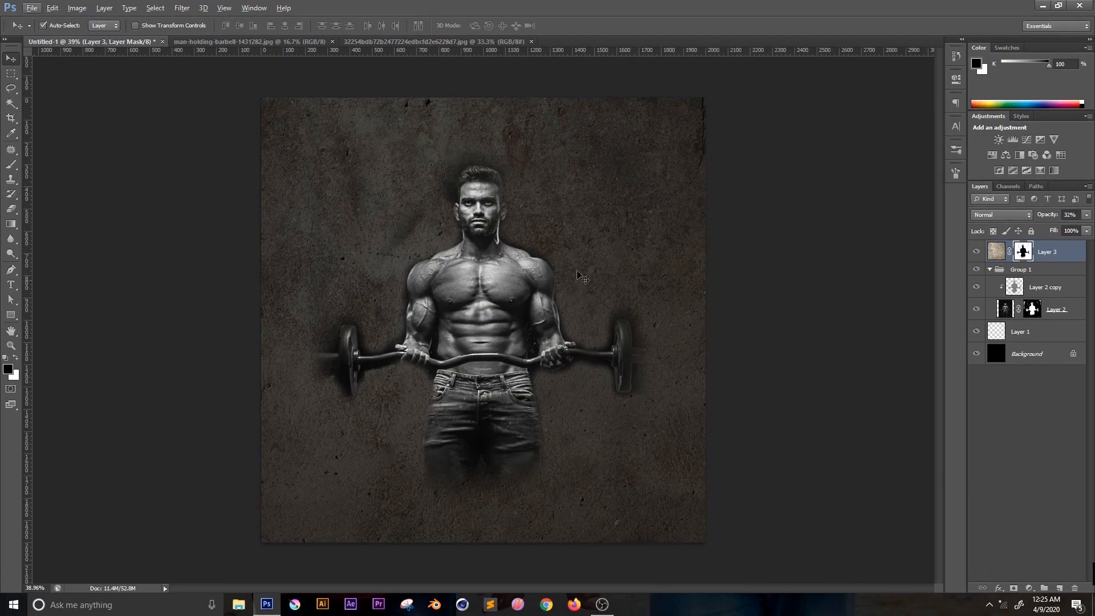
click(1085, 217)
drag(1042, 229, 1039, 228)
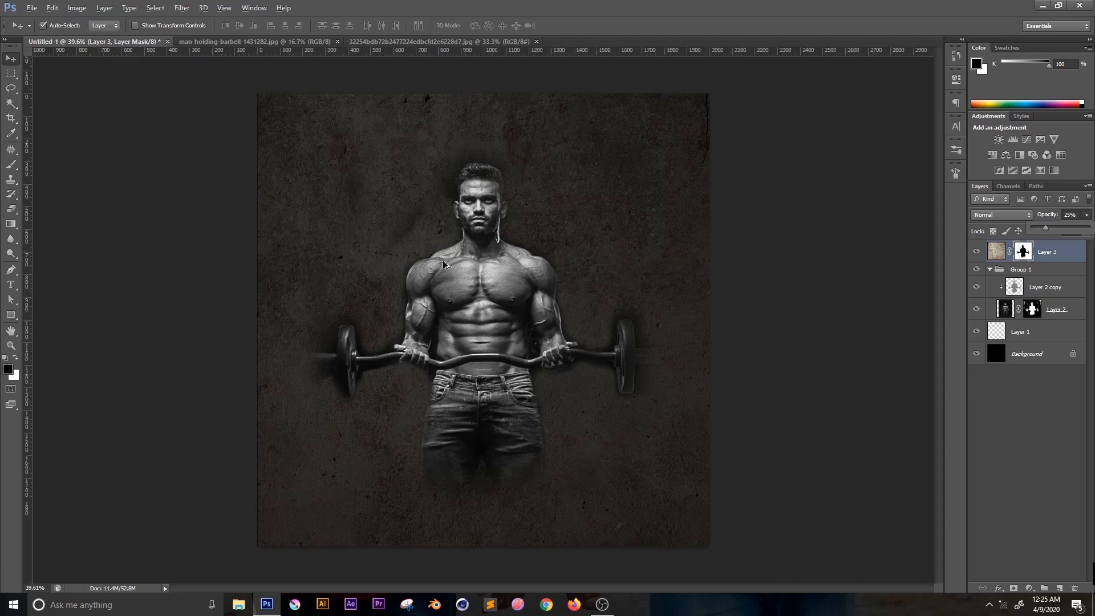
scroll(443, 260, up, 2)
scroll(498, 394, down, 1)
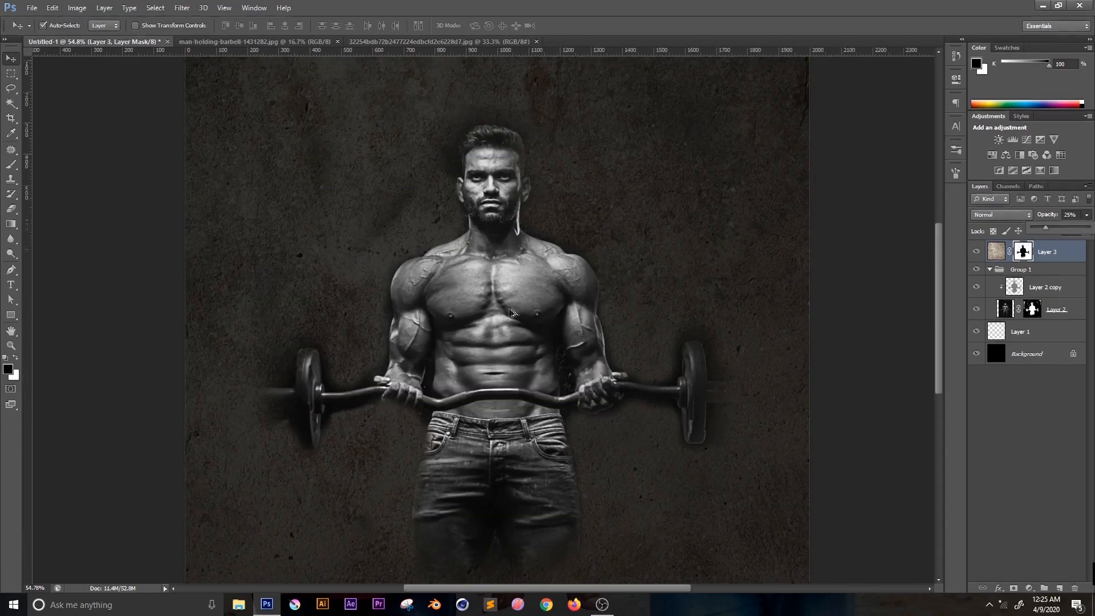
scroll(524, 300, down, 1)
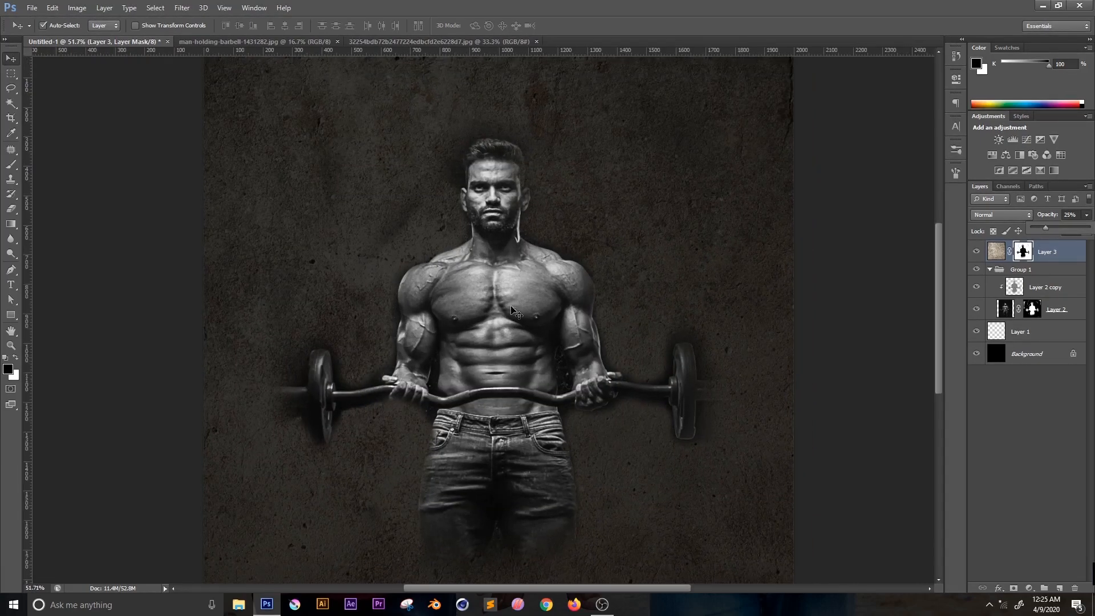
- Add a new layer above the texture and create the text "GYM" on it in the Gang of Three font
click(1059, 588)
key(t)
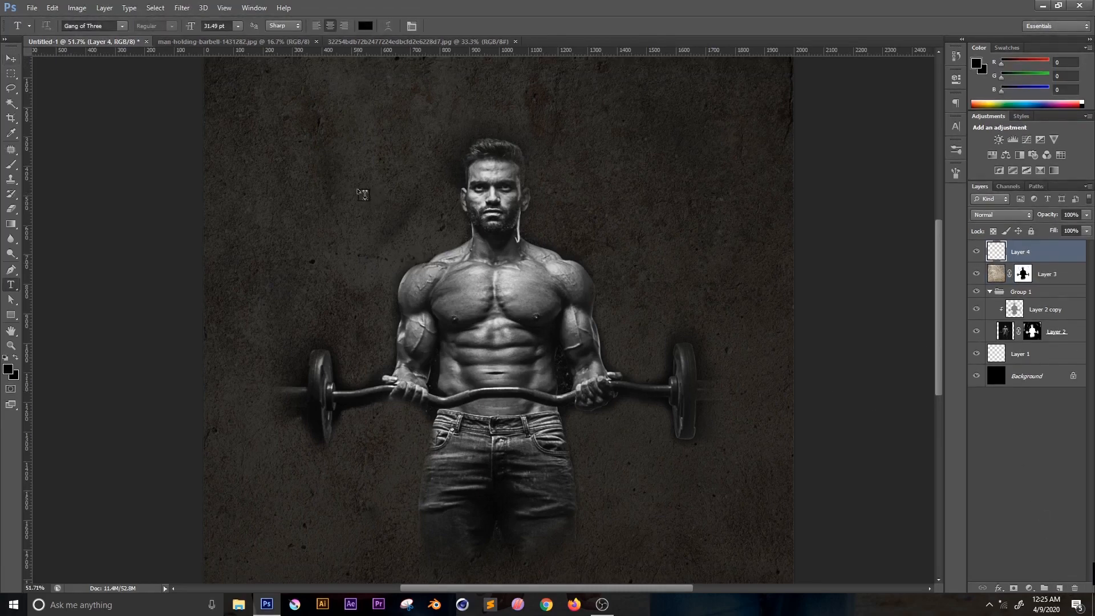
click(359, 192)
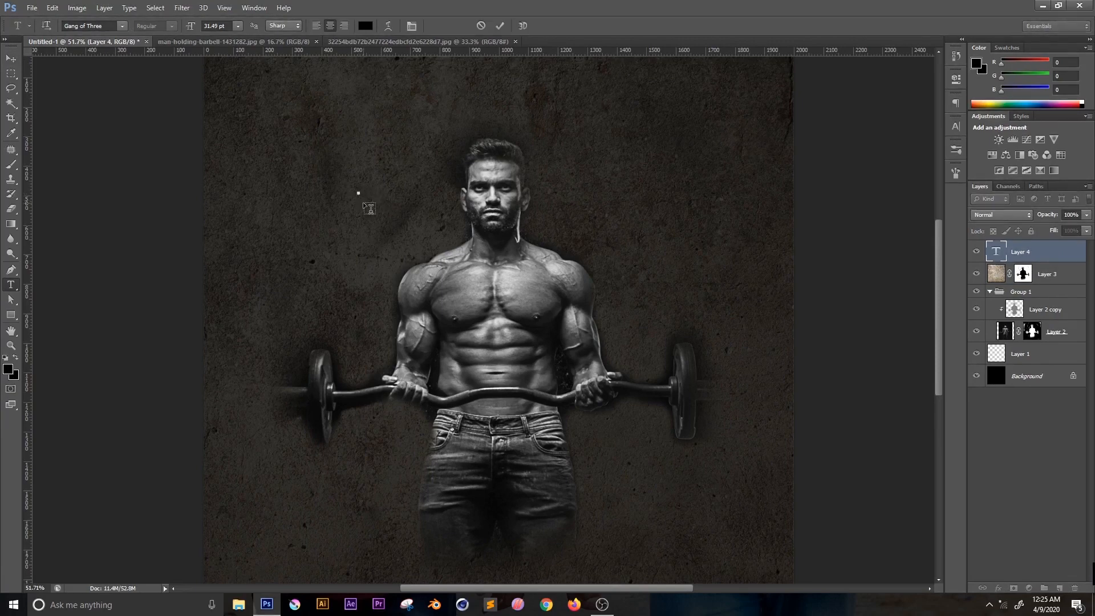
text(GYM)
click(1013, 253)
- Scale the GYM text up to about 682 pt and place it across the man's head
key(ctrl+t)
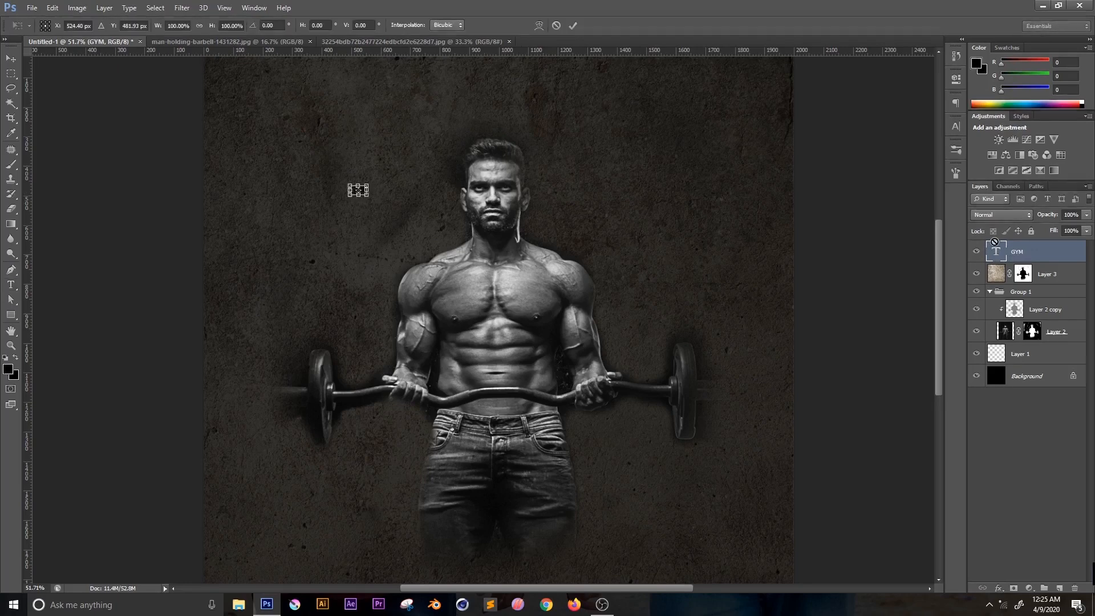
drag(372, 183, 543, 89)
drag(456, 175, 578, 161)
key(Return)
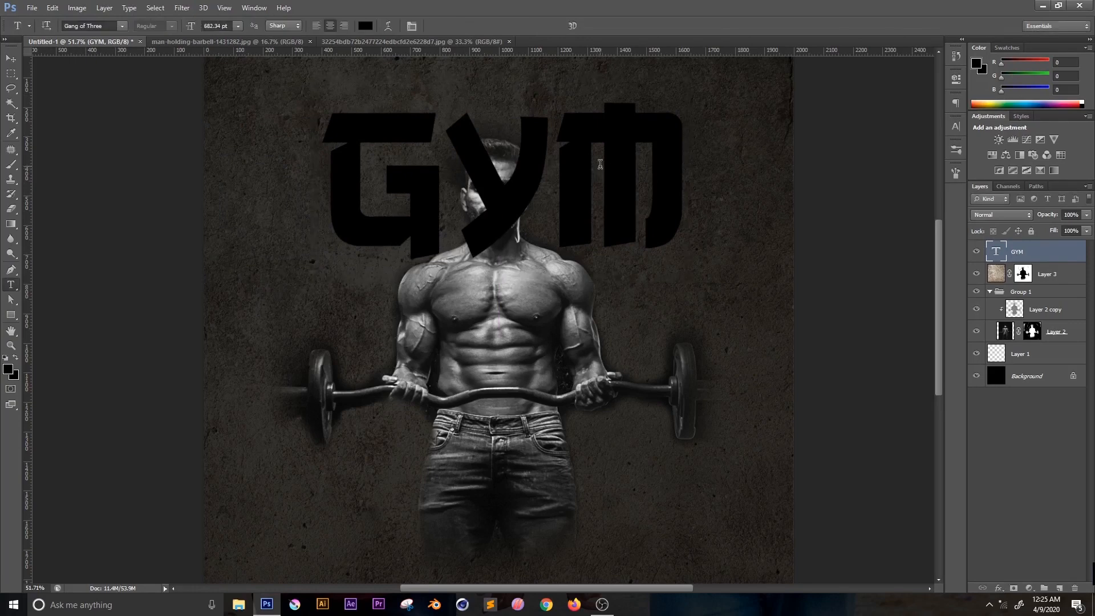
- Try the GYM text layer at several lower positions in the layer stack, beneath the man and the texture
key(ctrl+shift+bracketleft)
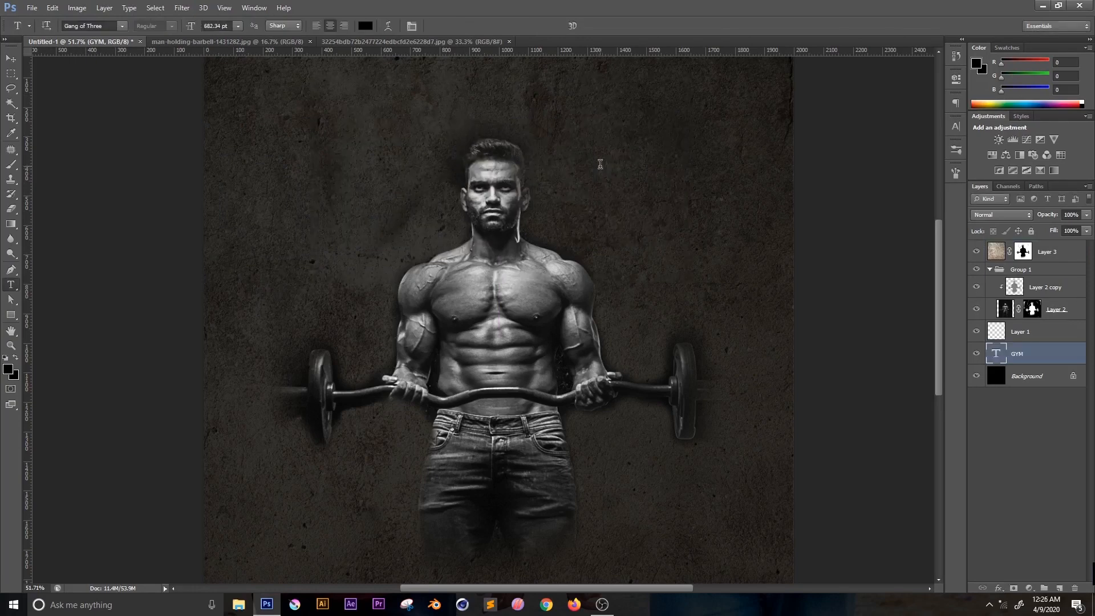
key(ctrl+bracketright)
key(ctrl+bracketright)
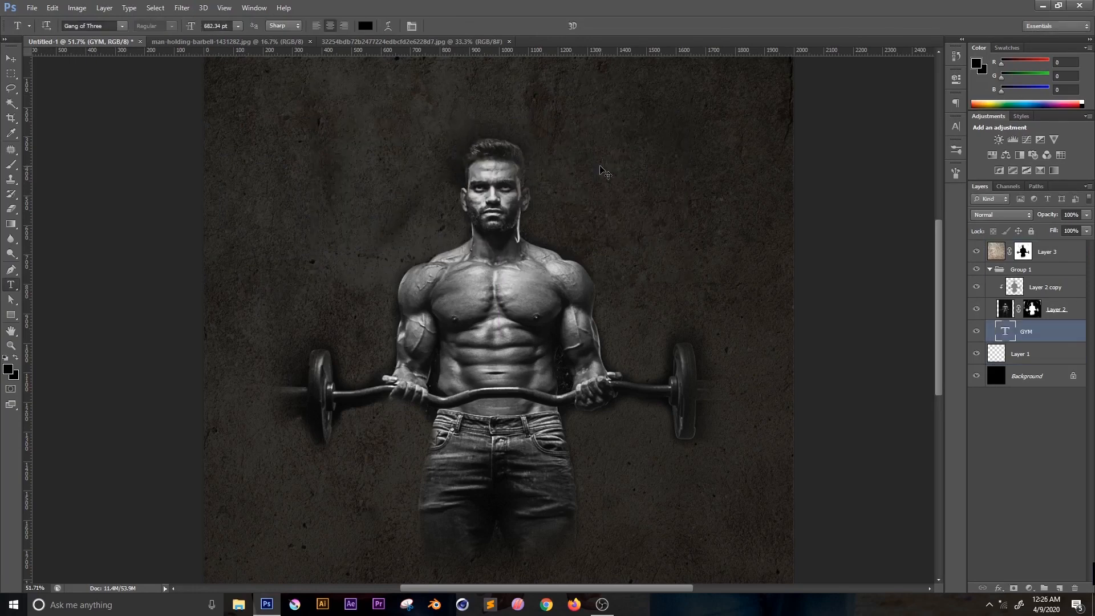
key(ctrl+bracketright)
key(ctrl+bracketleft)
drag(1031, 333, 1026, 263)
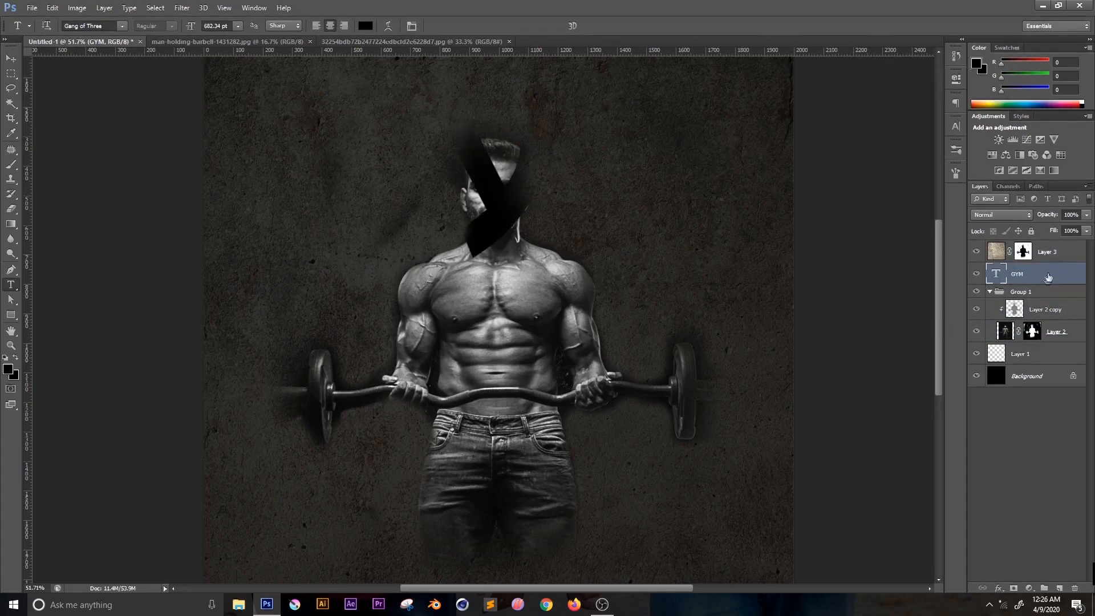
drag(1026, 279, 1022, 248)
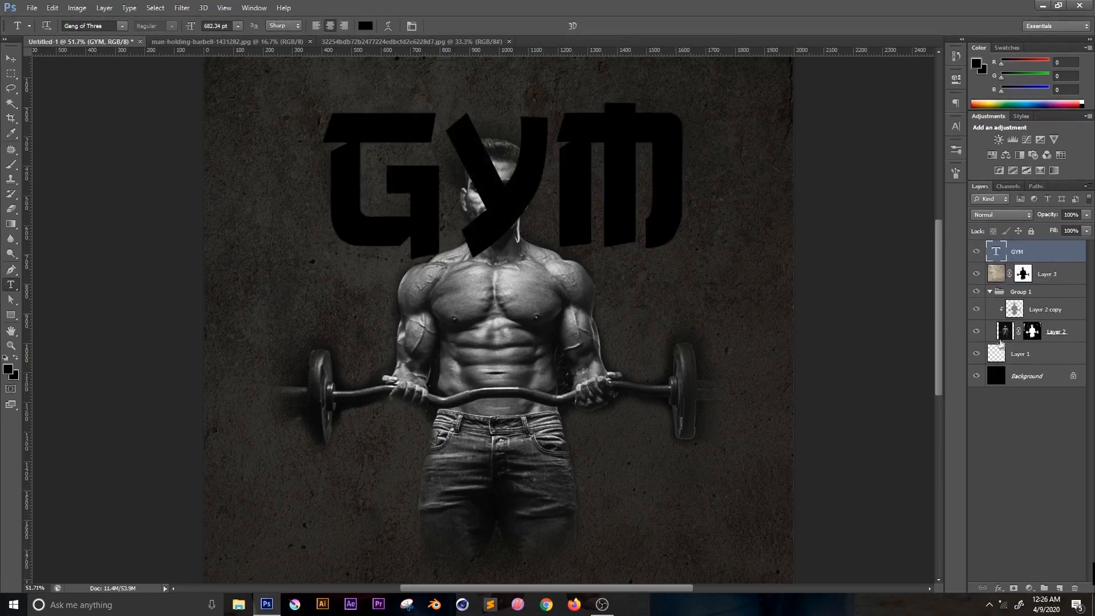
- Move Group 1 with the man's photo above the GYM text layer so he stands in front of the lettering
click(1059, 334)
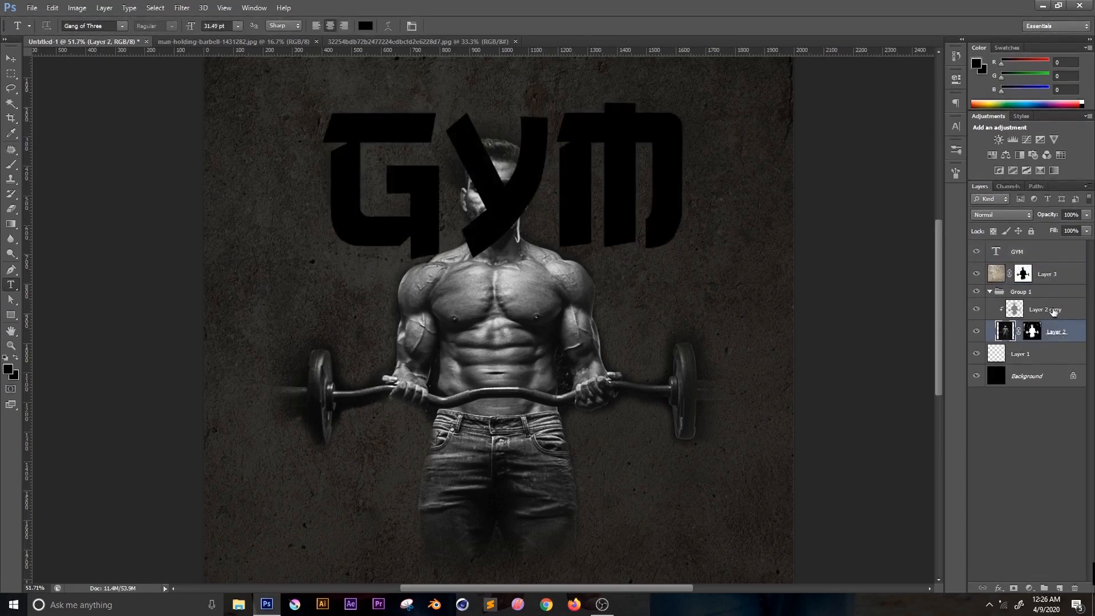
click(1032, 295)
drag(1033, 295, 1018, 244)
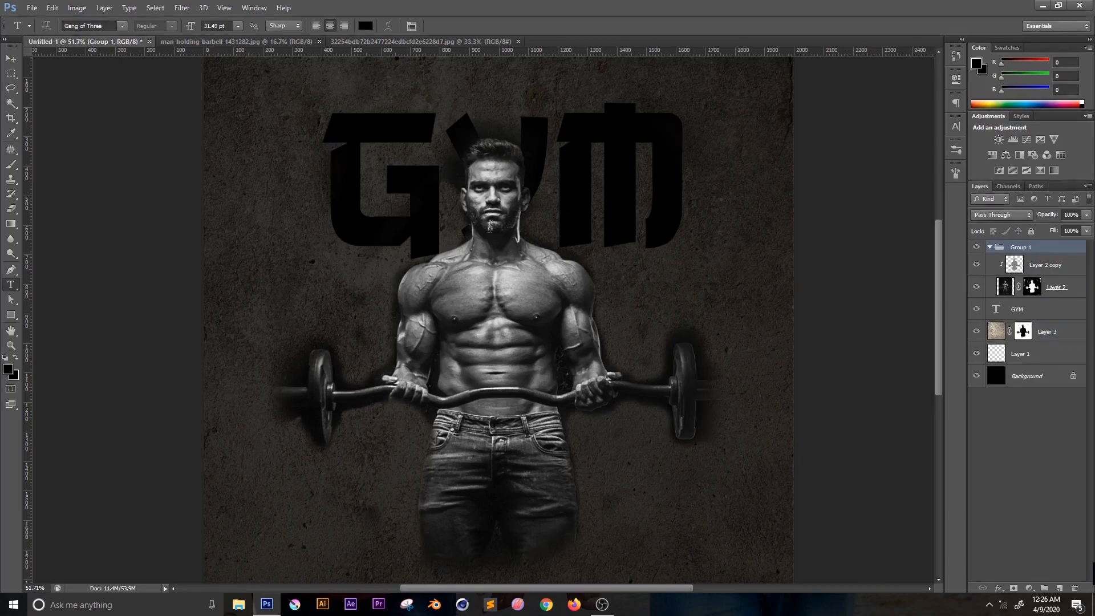
scroll(478, 298, down, 1)
scroll(478, 298, down, 1)
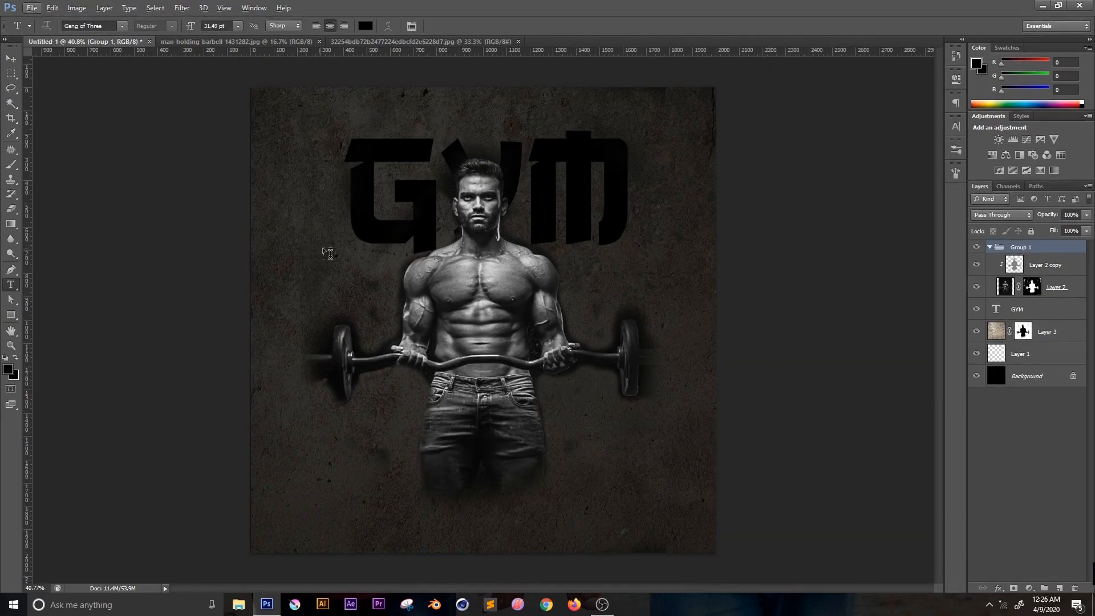
- Select the concrete texture layer and reduce its opacity to 12%
key(v)
click(277, 325)
click(276, 325)
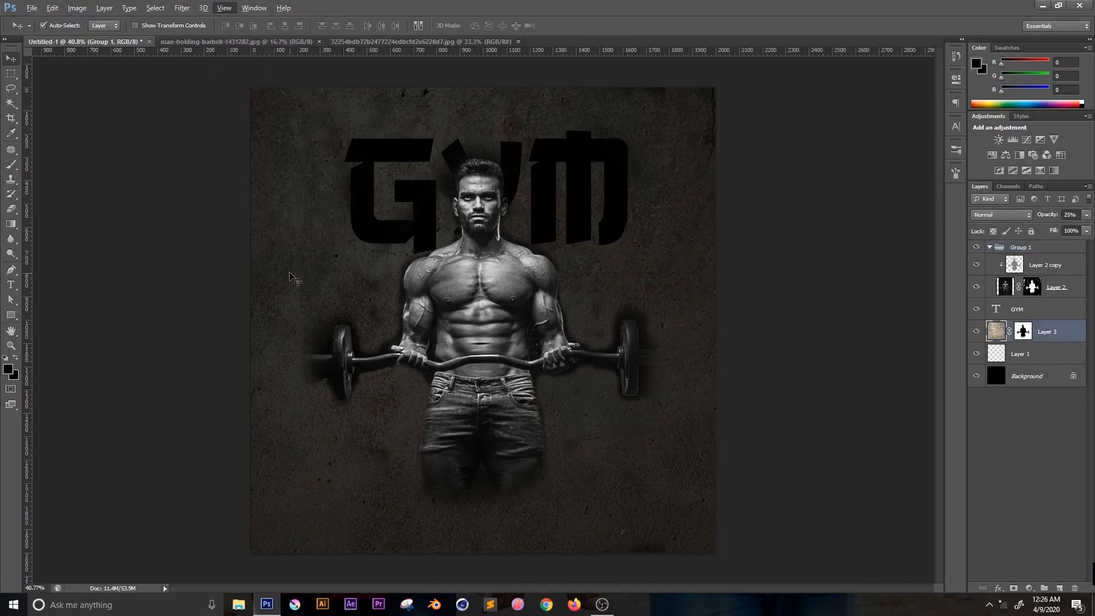
click(1087, 216)
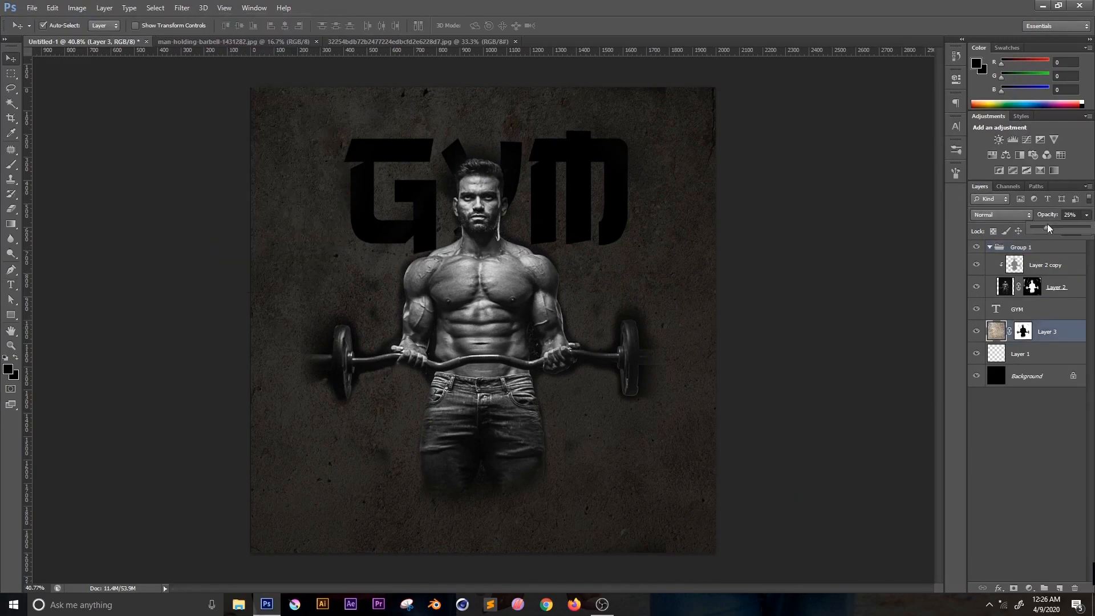
drag(1039, 228, 1037, 230)
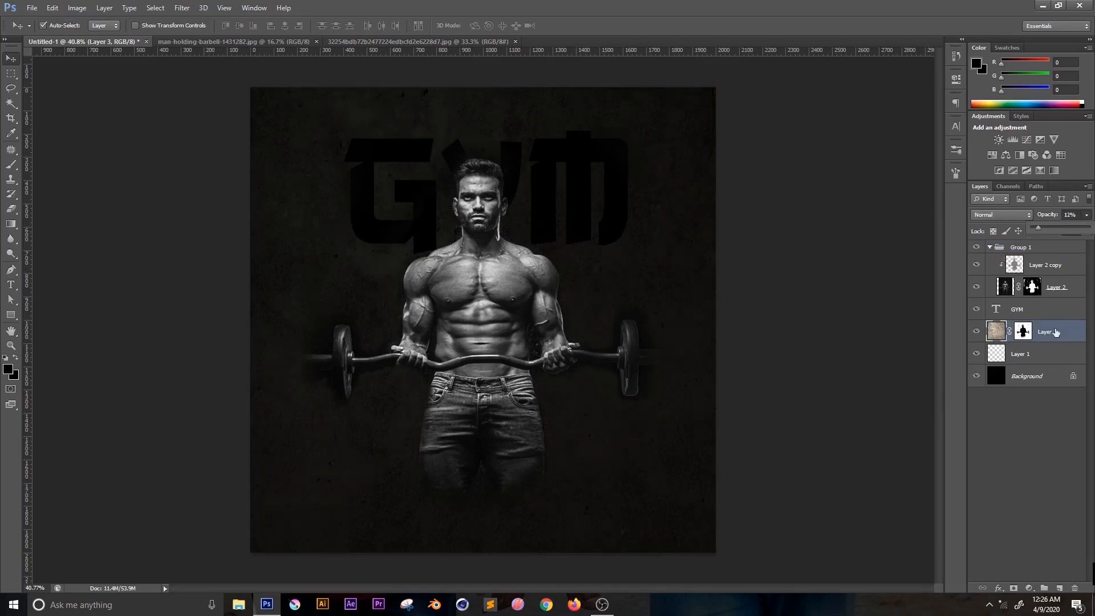
click(1024, 331)
key(b)
scroll(409, 409, up, 3)
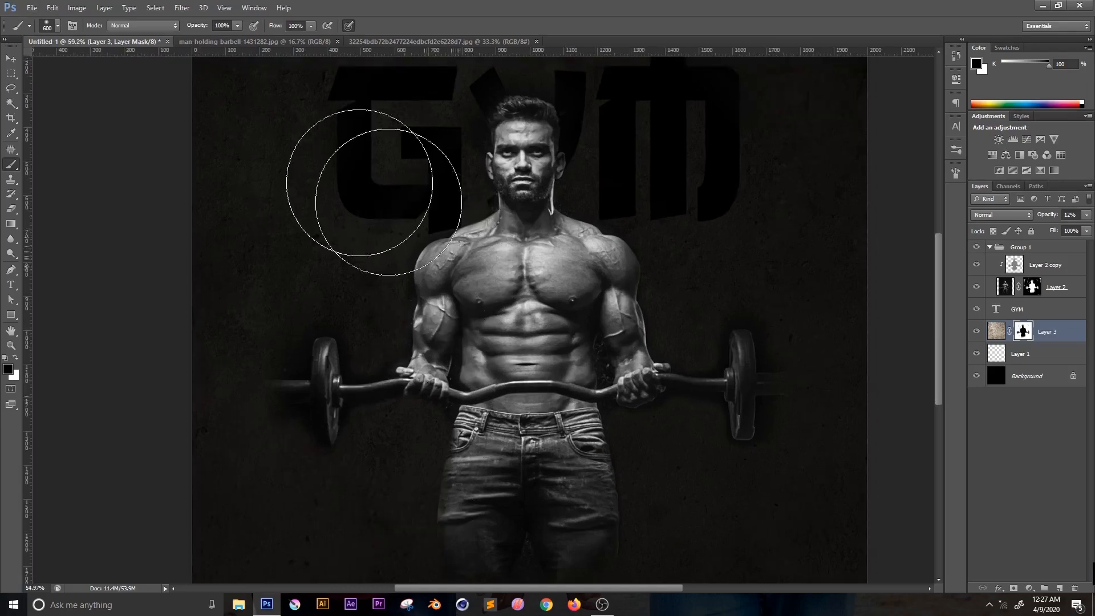
click(10, 58)
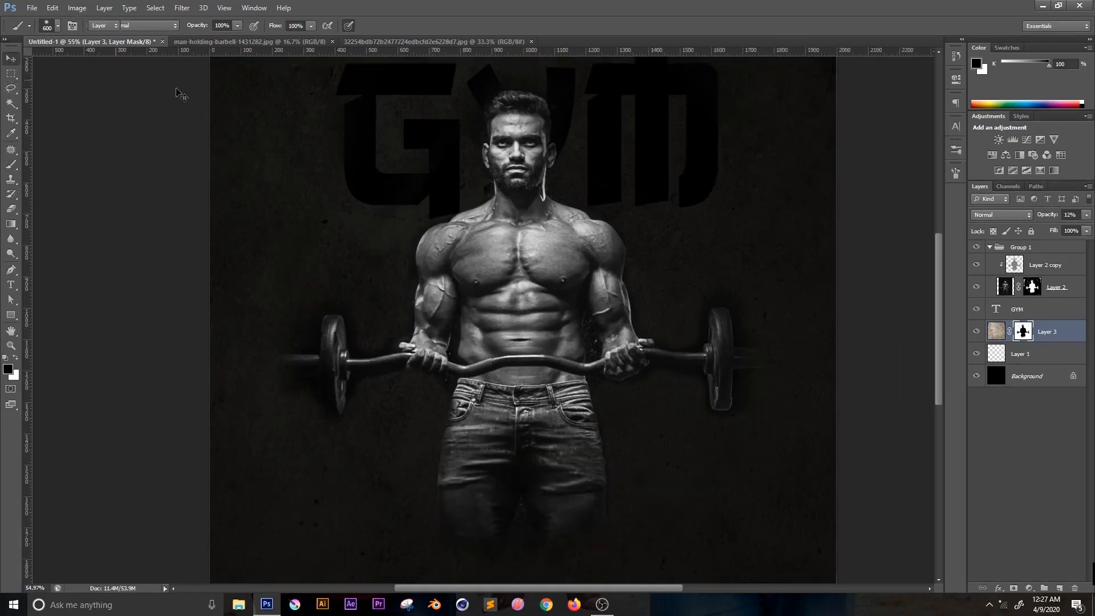
- Change the font of the whole GYM text to Montserrat Regular and commit the edit
key(t)
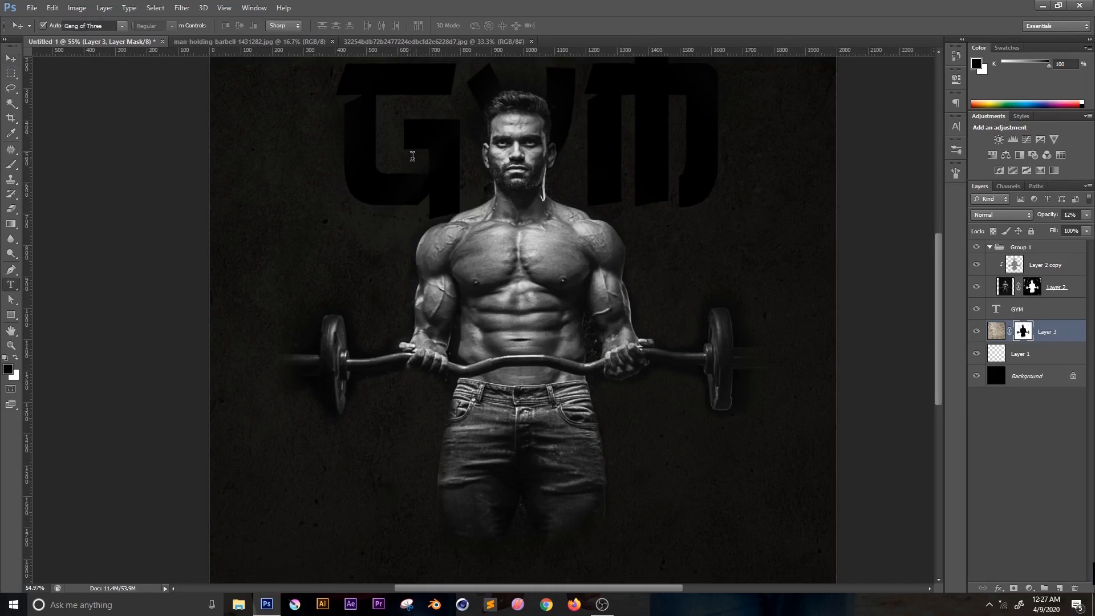
click(412, 153)
drag(334, 137, 723, 134)
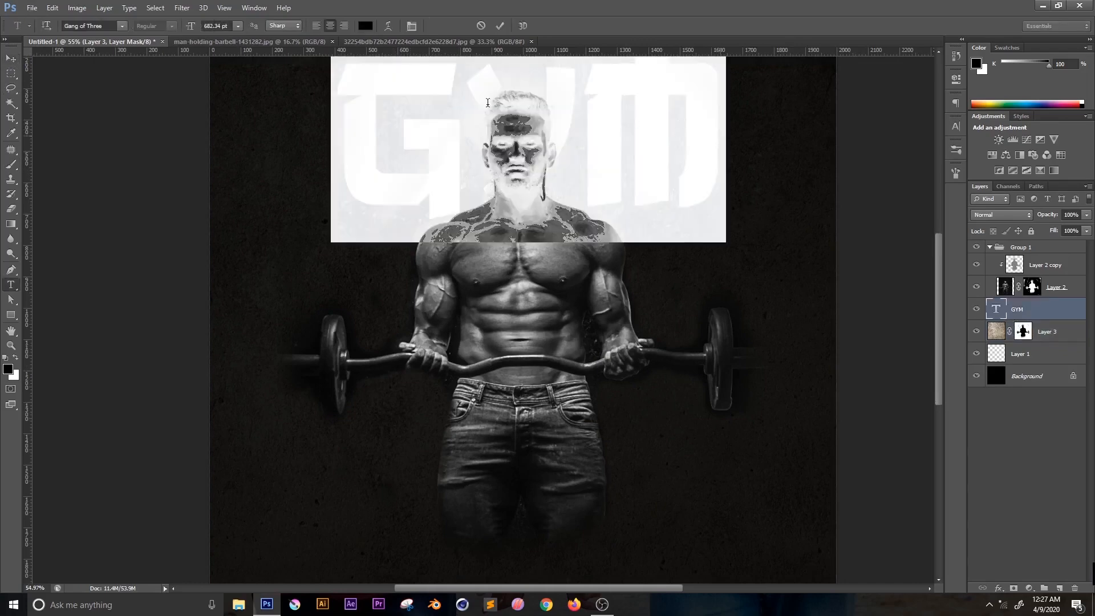
click(117, 27)
text(Mon)
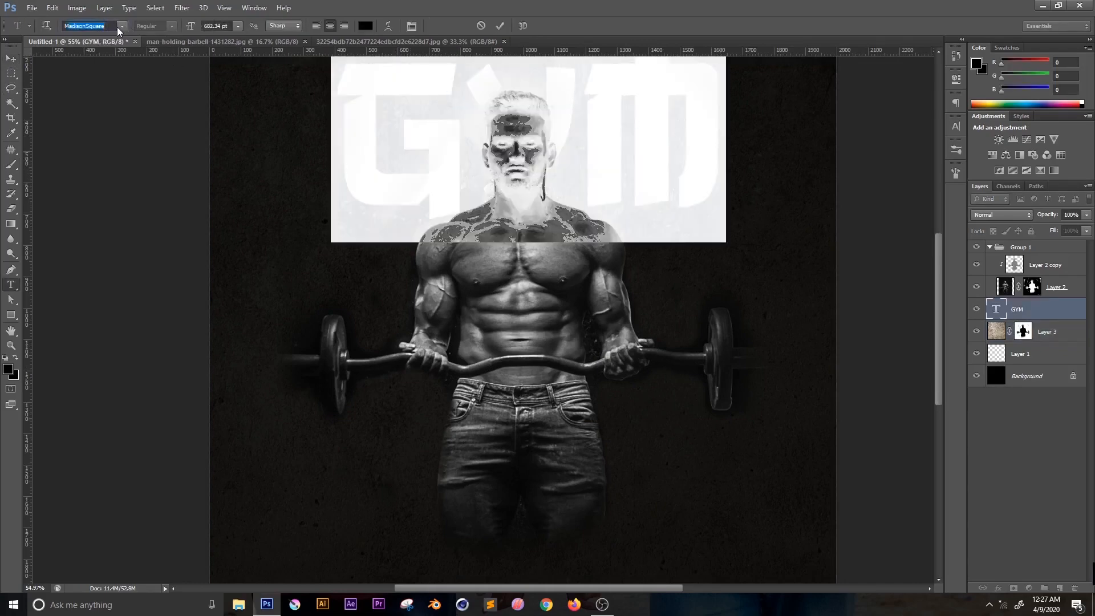
text(tserrat)
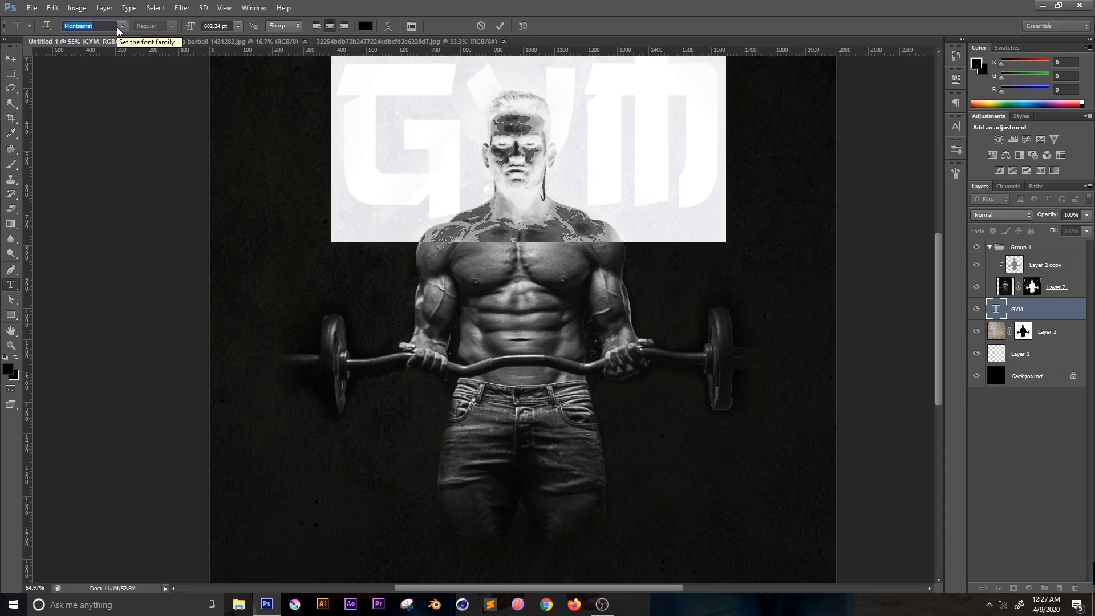
key(Return)
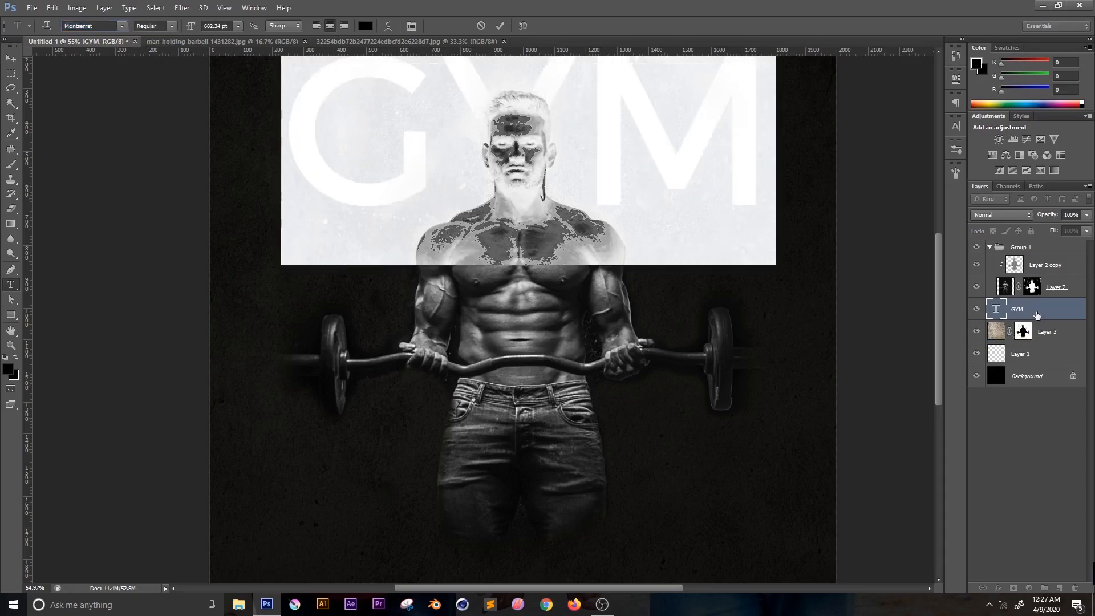
key(ctrl+Return)
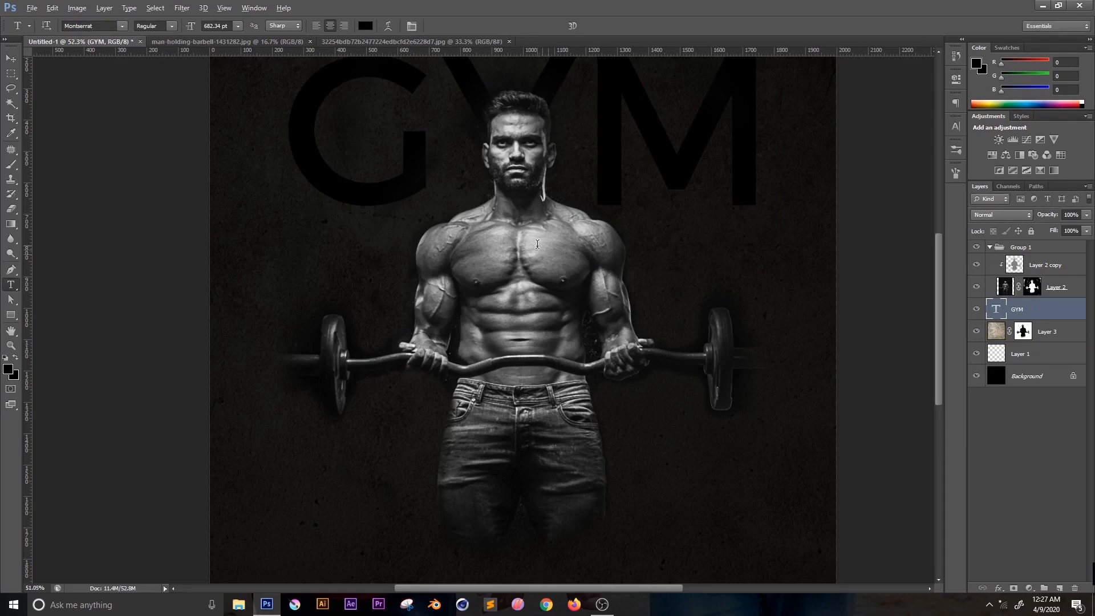
key(ctrl+0)
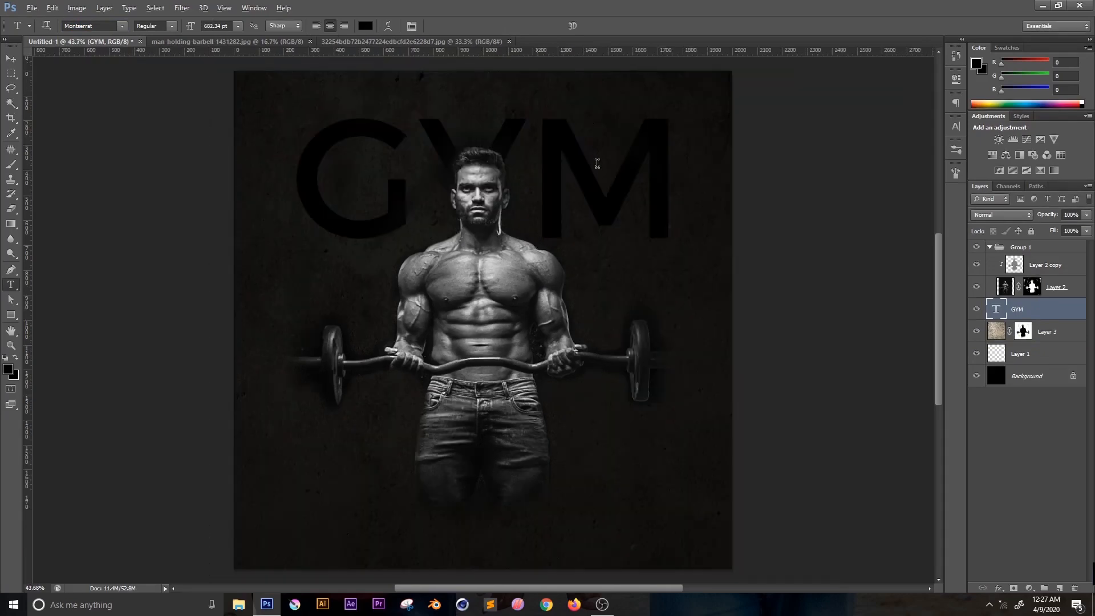
- Change the whole GYM text to the Black style of Montserrat and commit the edit
click(563, 156)
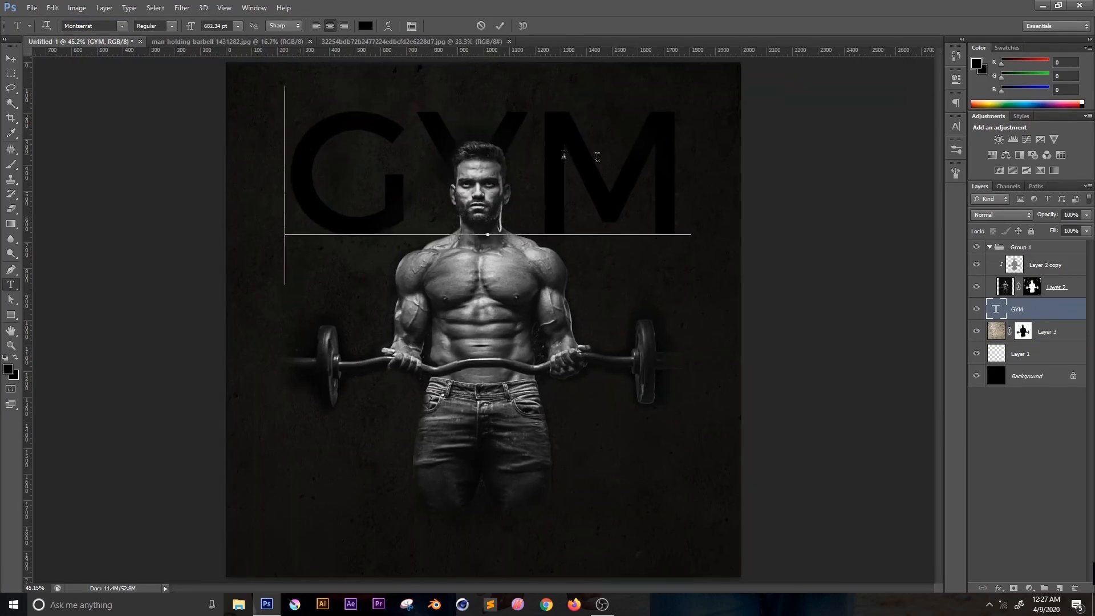
key(ctrl+a)
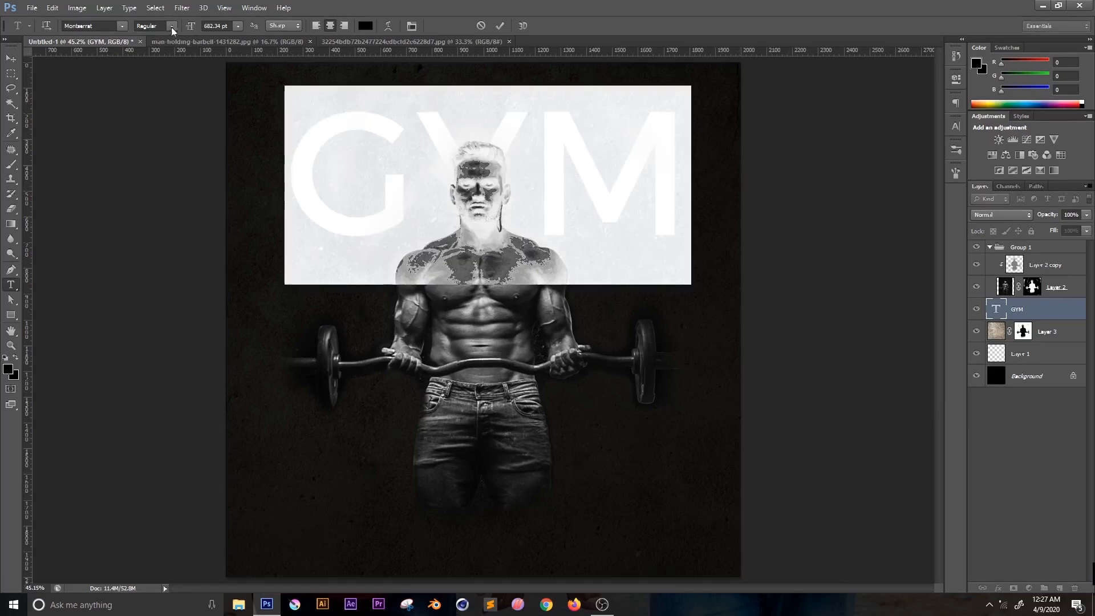
click(171, 26)
click(171, 112)
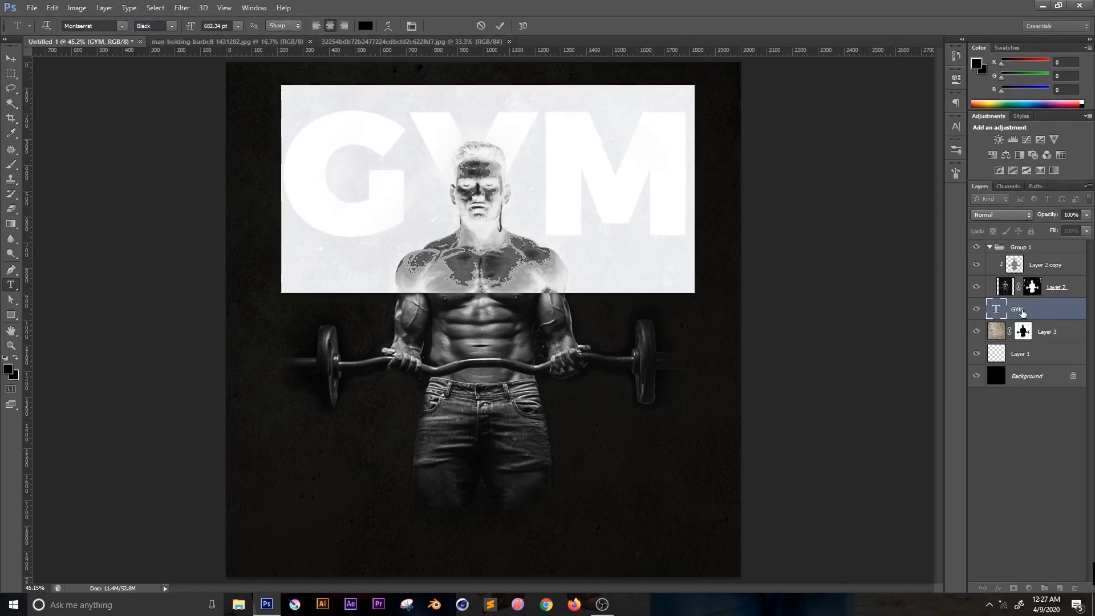
click(1020, 313)
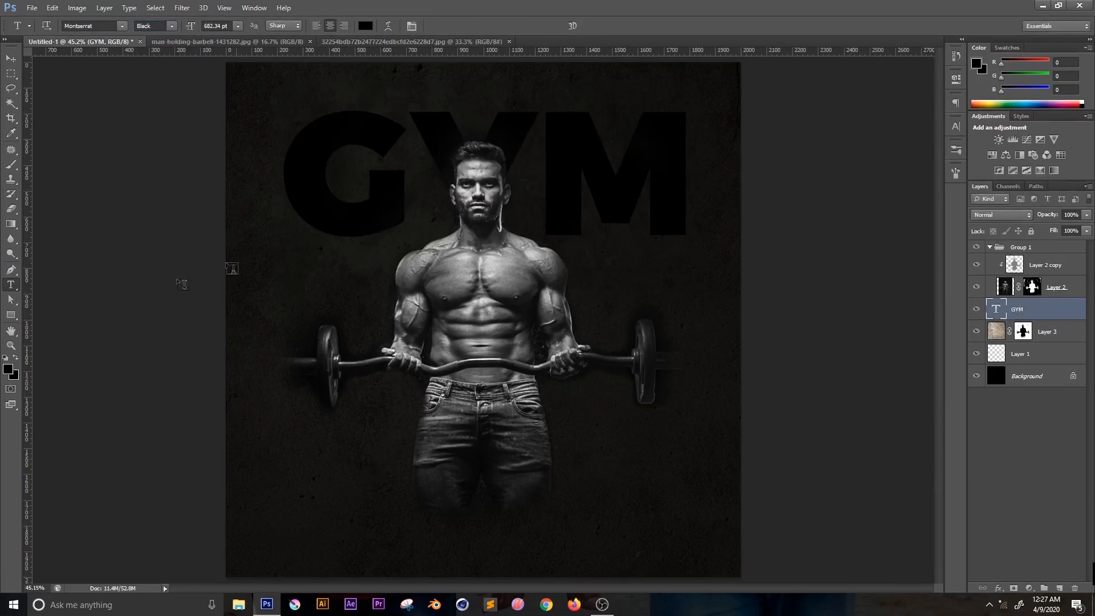
- Add a new empty layer above the GYM text and clip it to the lettering
click(8, 370)
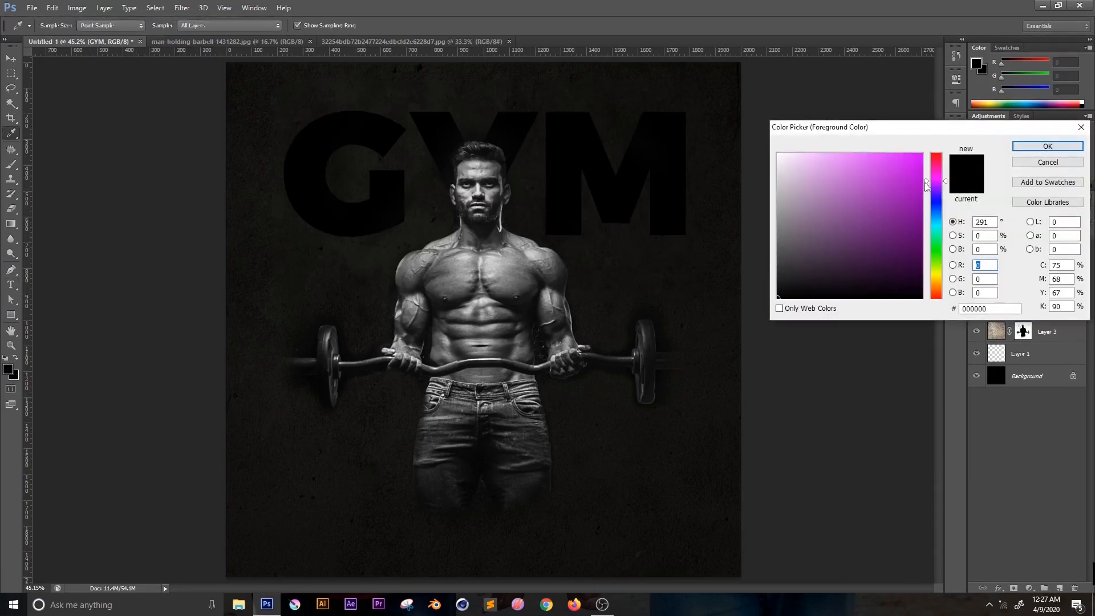
click(1047, 148)
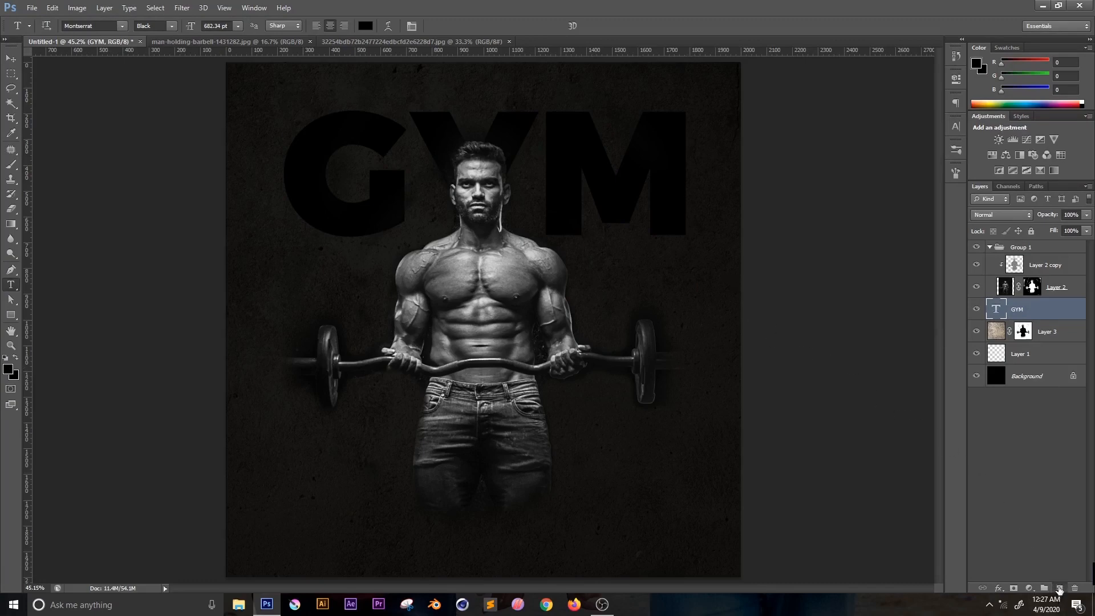
click(1059, 590)
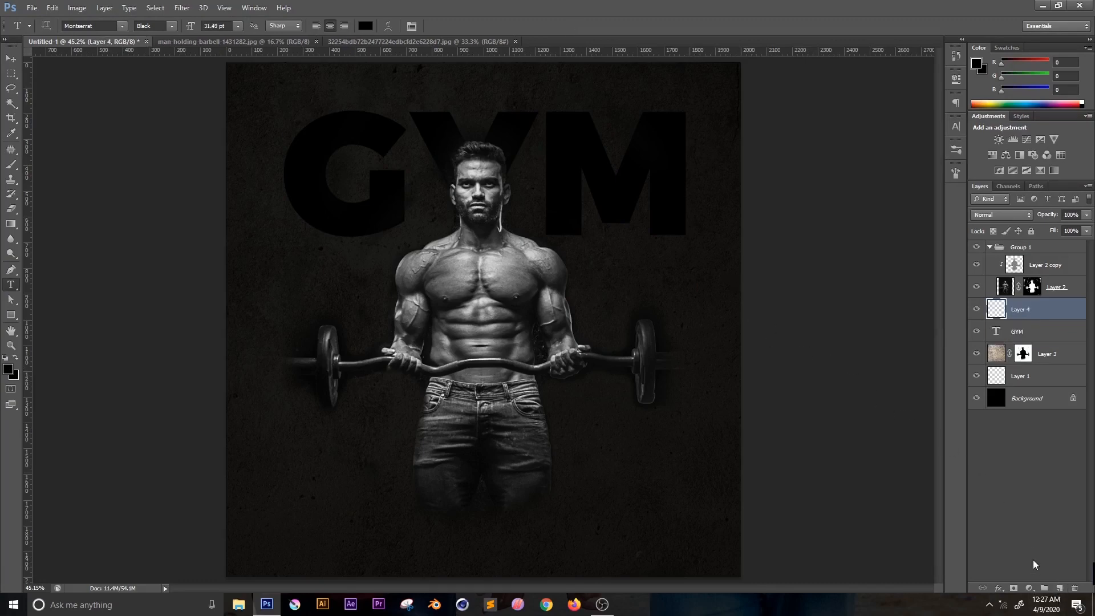
key(ctrl+alt+g)
- Sample gray 767676 from the man's photo and brush a soft horizontal band across the lower part of the GYM letters
key(b)
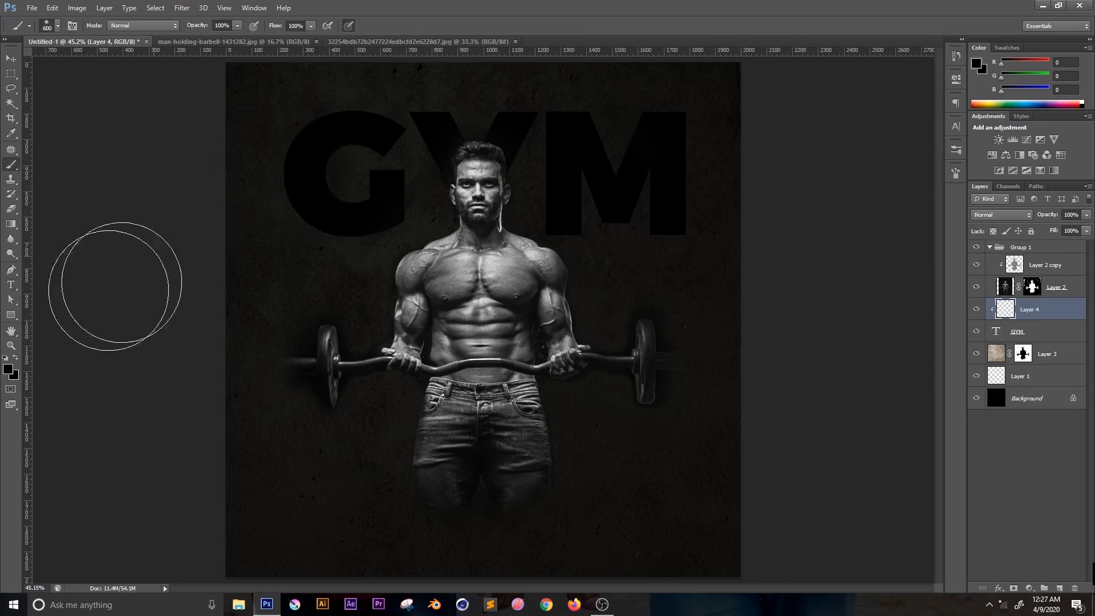
click(8, 370)
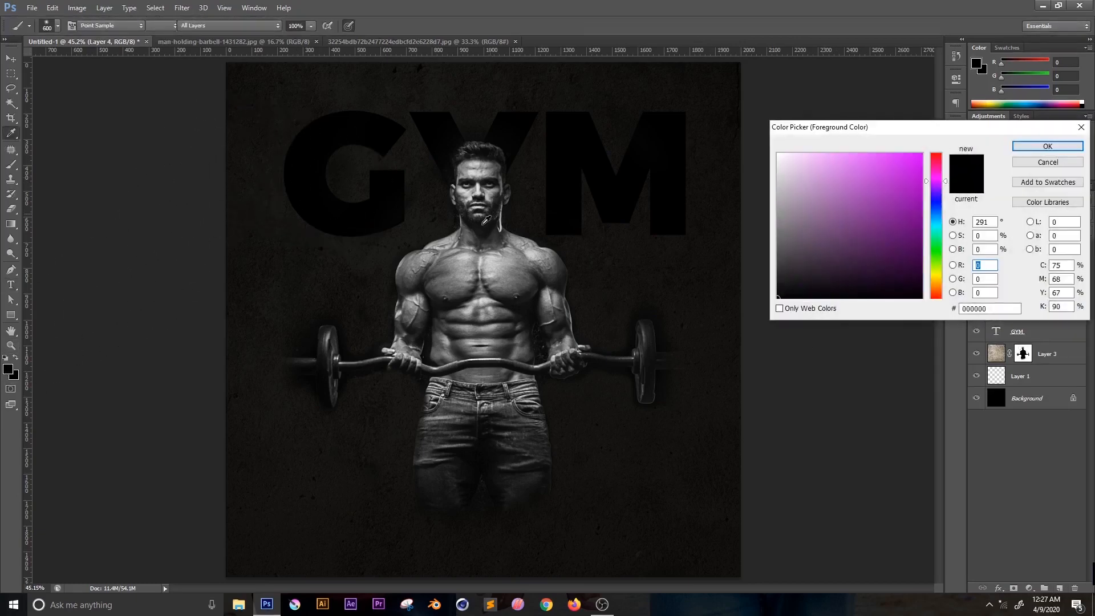
click(491, 248)
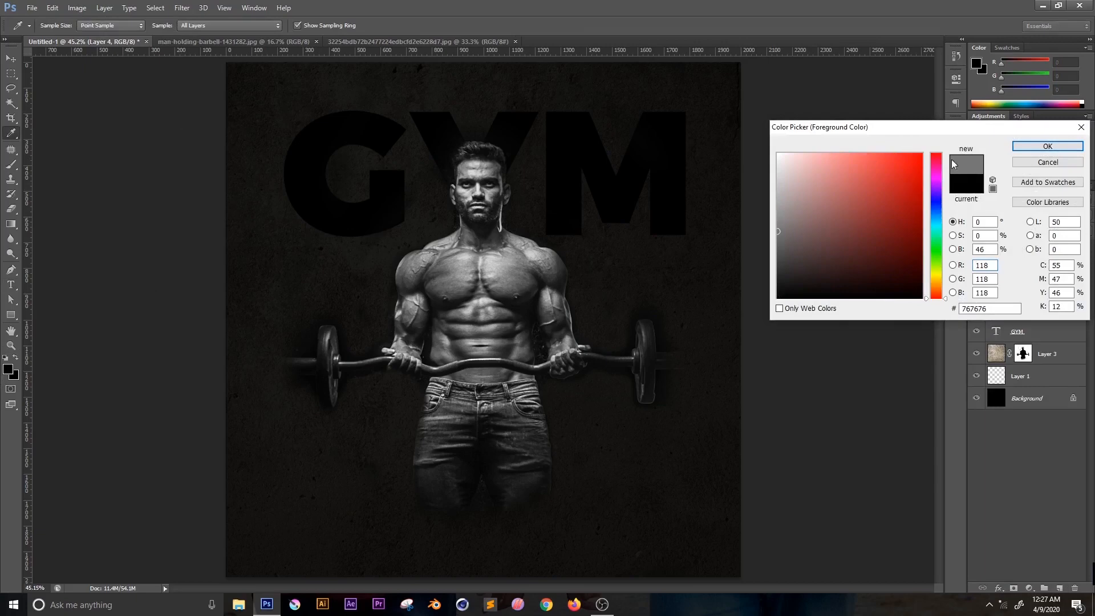
click(1048, 162)
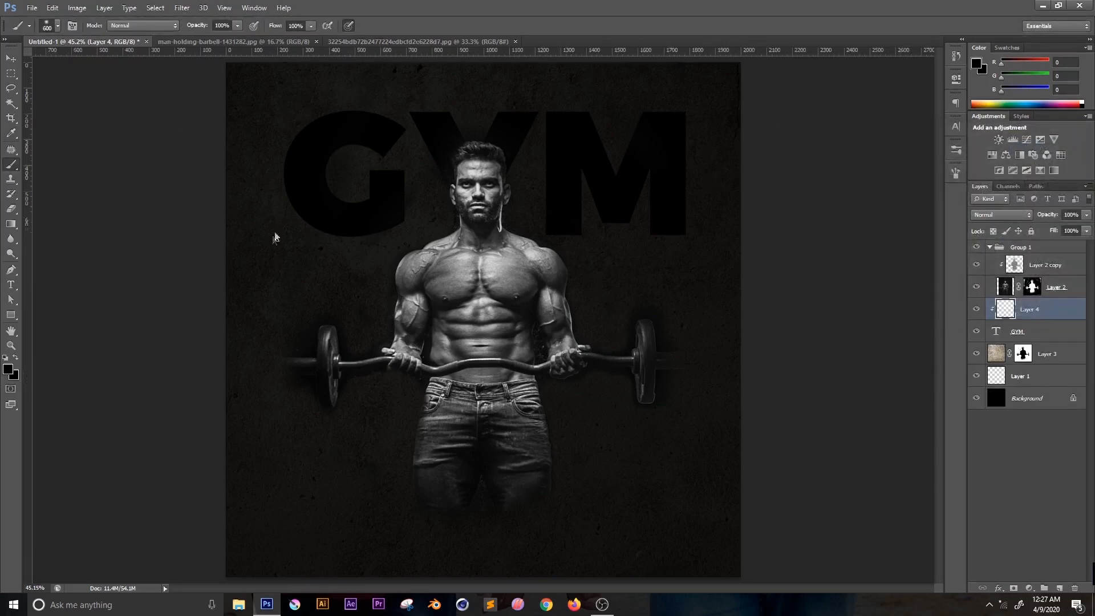
drag(309, 227, 821, 222)
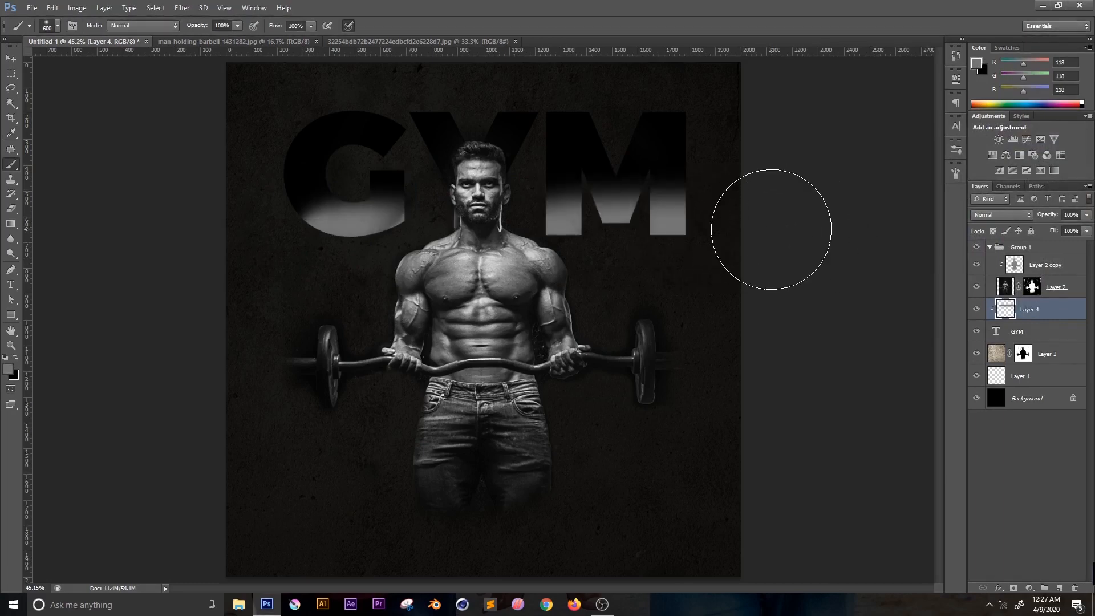
- Stretch the painted gray band to about 129% width and 141% height, and position it over the lower half of the letters
key(ctrl+t)
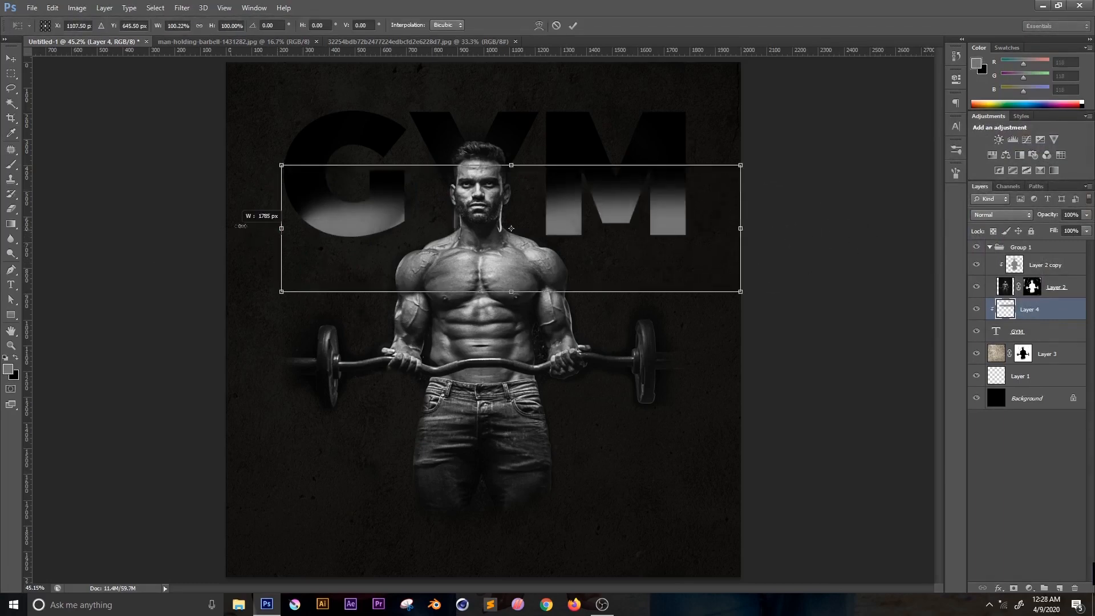
drag(283, 228, 148, 228)
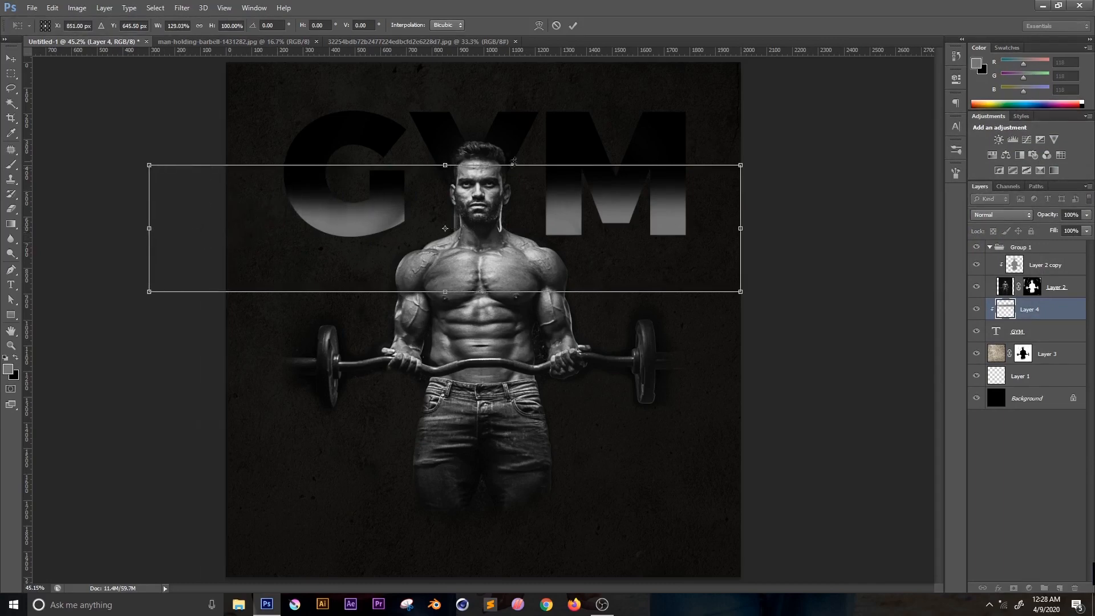
drag(447, 156, 448, 103)
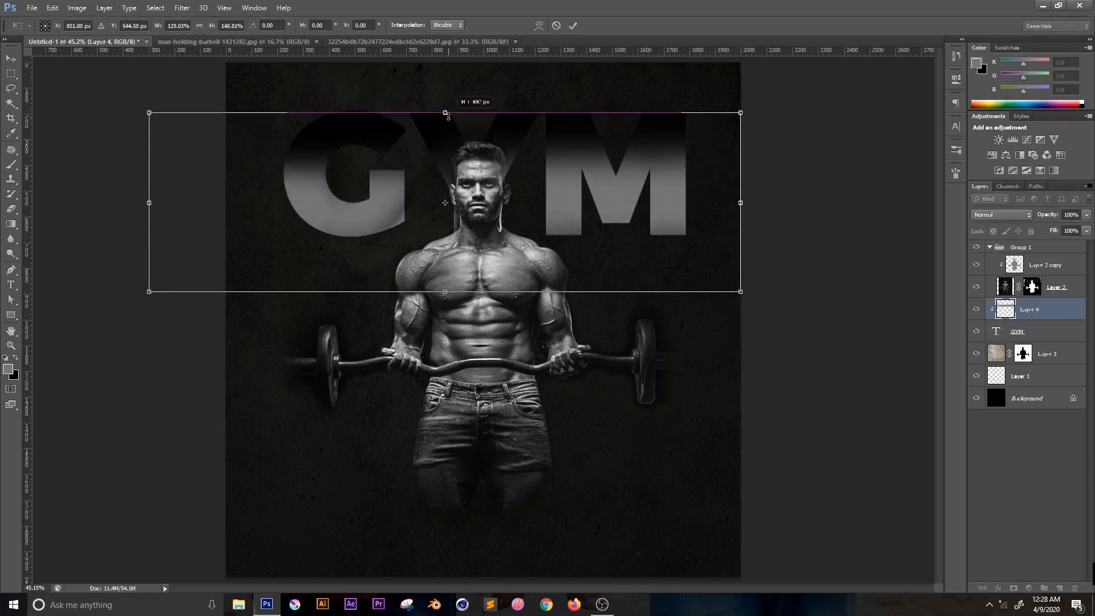
mouse_move(487, 221)
mouse_down()
mouse_move(513, 189)
mouse_move(516, 221)
mouse_move(509, 195)
mouse_up()
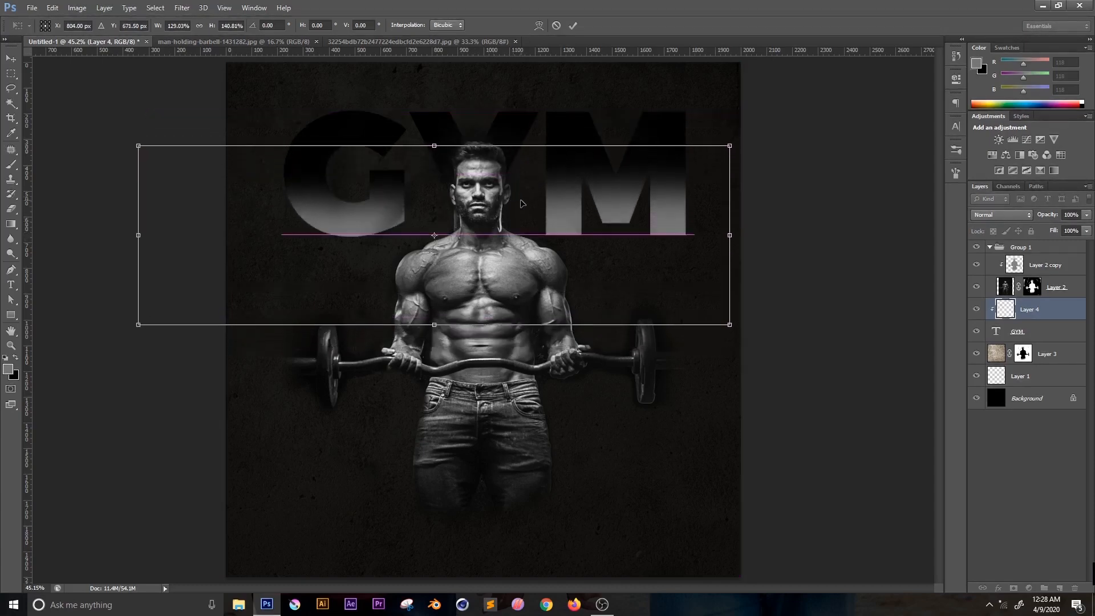
key(Return)
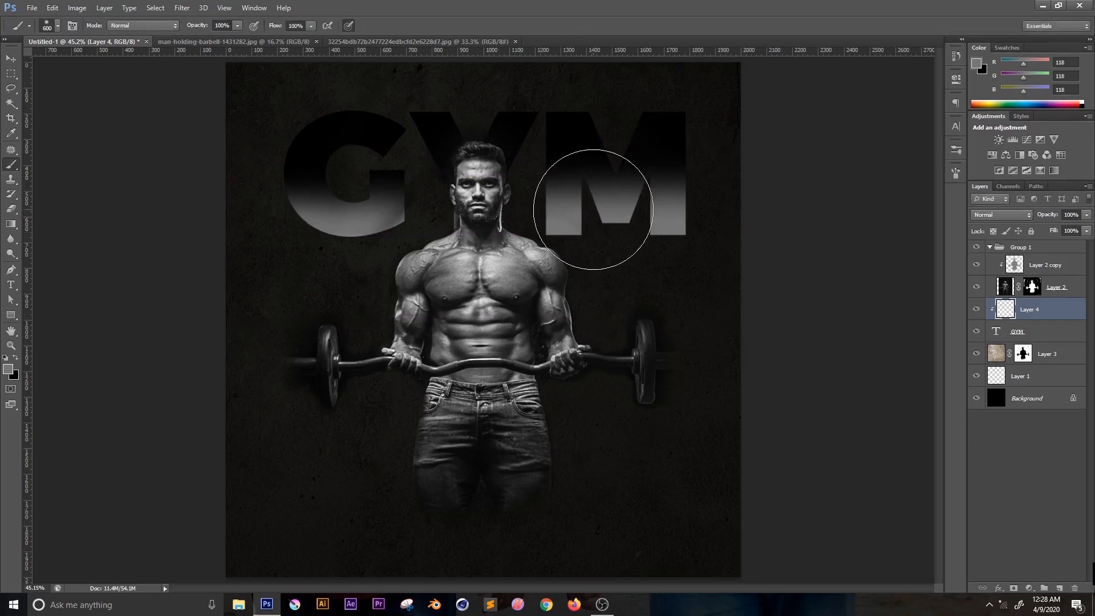
- Duplicate the gray band layer, move the copy up over the top of the letters, and clip it to the GYM text
key(ctrl+j)
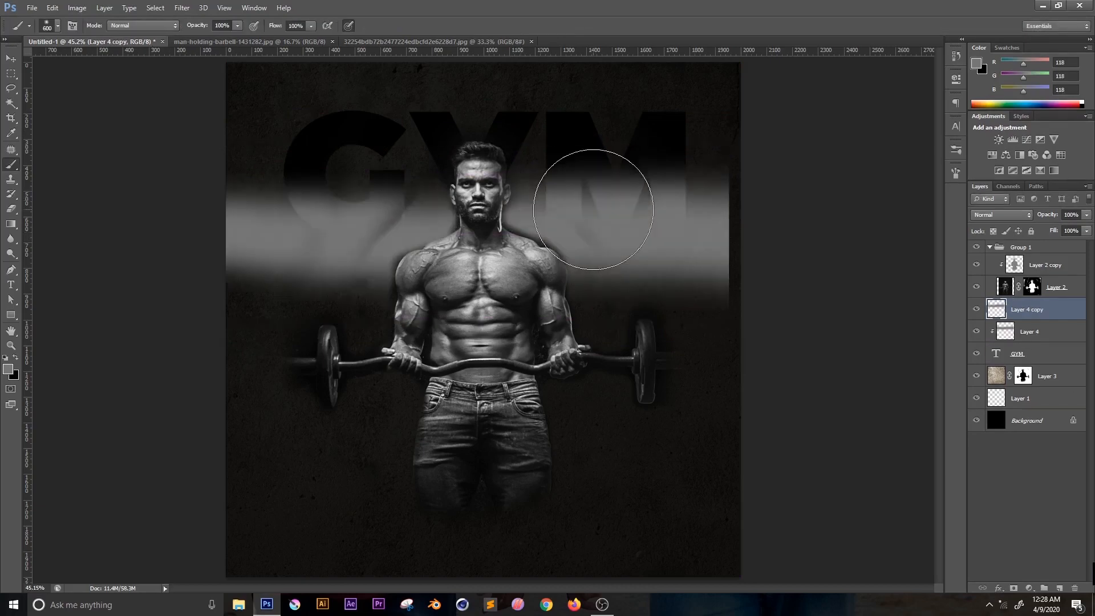
key(ctrl+t)
drag(560, 203, 577, 94)
key(Return)
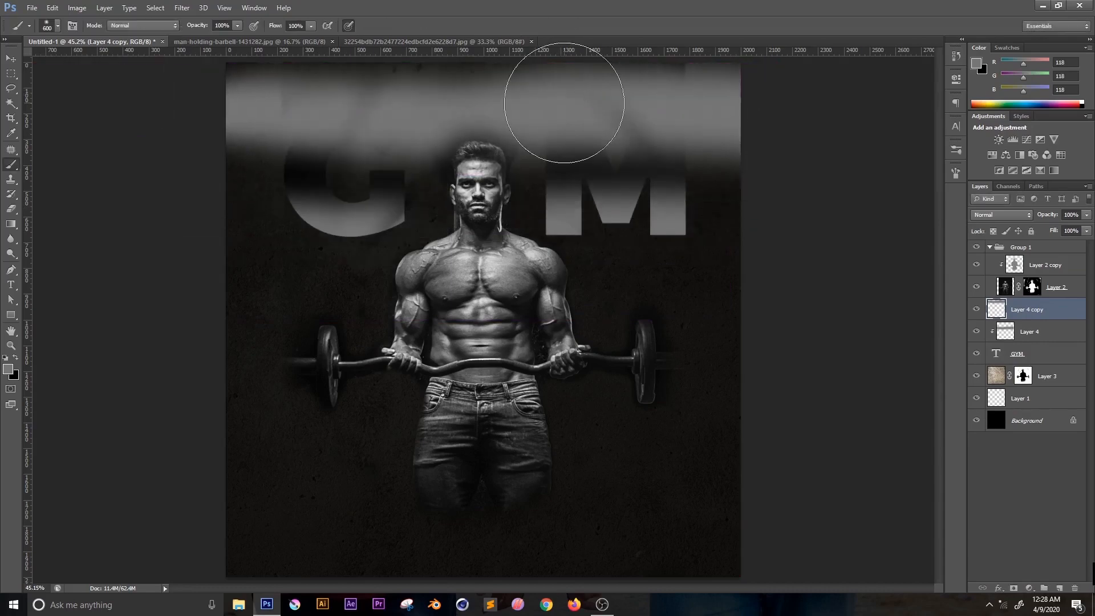
key(ctrl+alt+g)
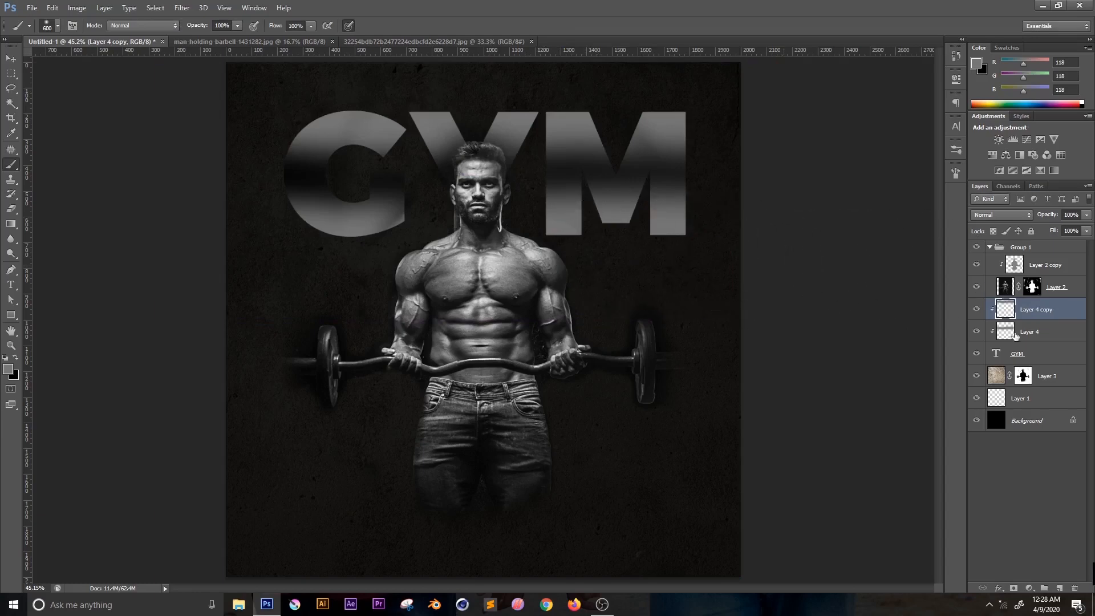
- Move the duplicated gray band further up so it lightens only the top edges of the GYM letters
key(v)
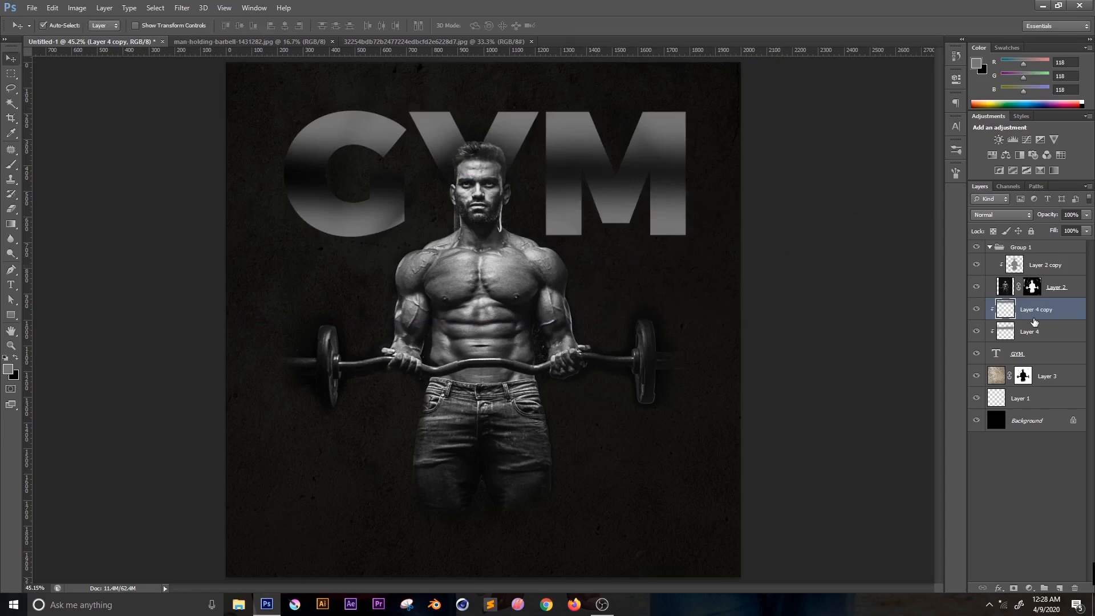
key(shift+Up)
key(shift+Up)
key(shift+Up)
key(shift+Up)
key(shift+Up)
key(shift+Up)
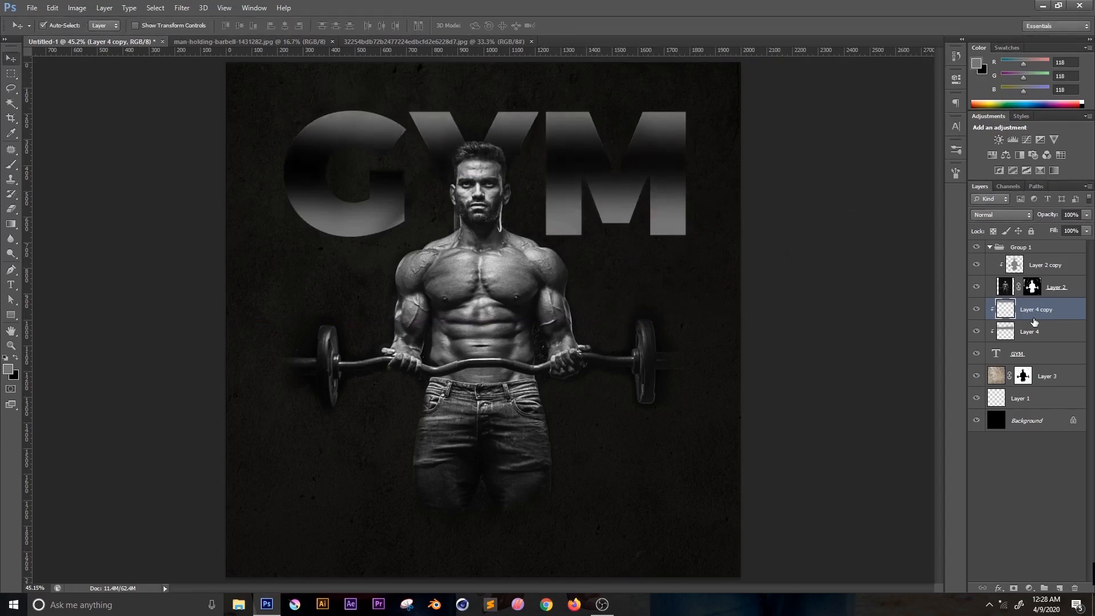
key(shift+Up)
key(shift+Up)
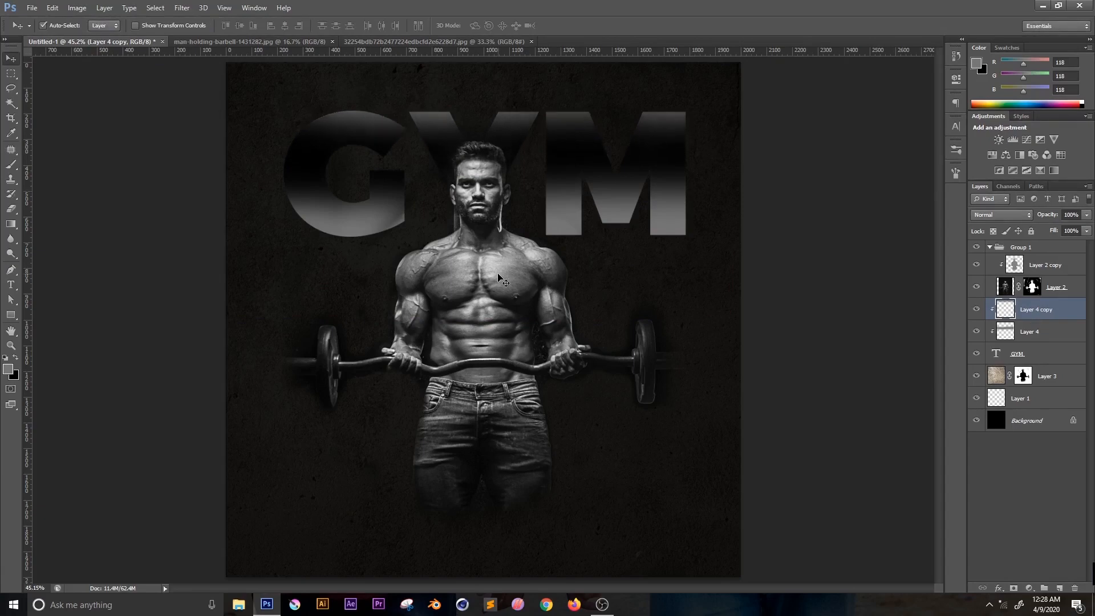
drag(561, 124, 525, 117)
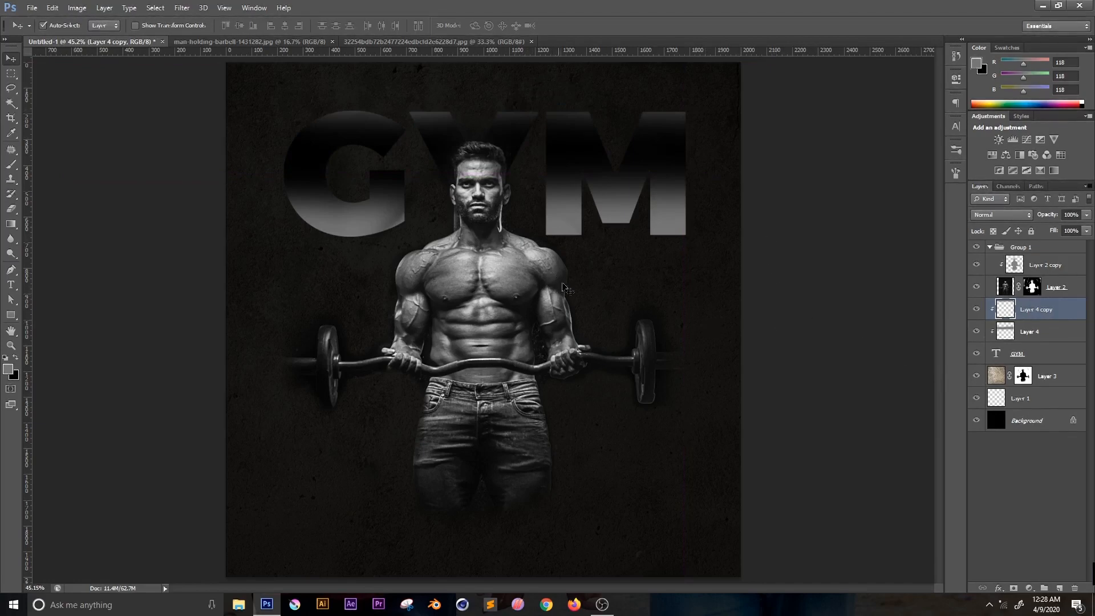
- Select the GYM text layer and fill it with light gray bdbdbd
click(1042, 342)
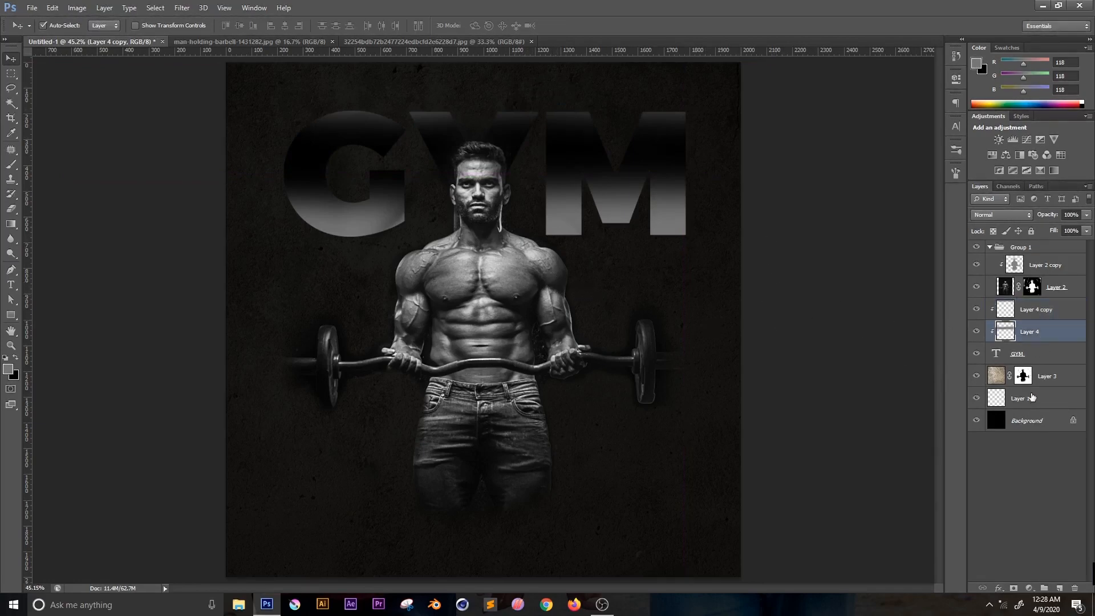
click(1034, 357)
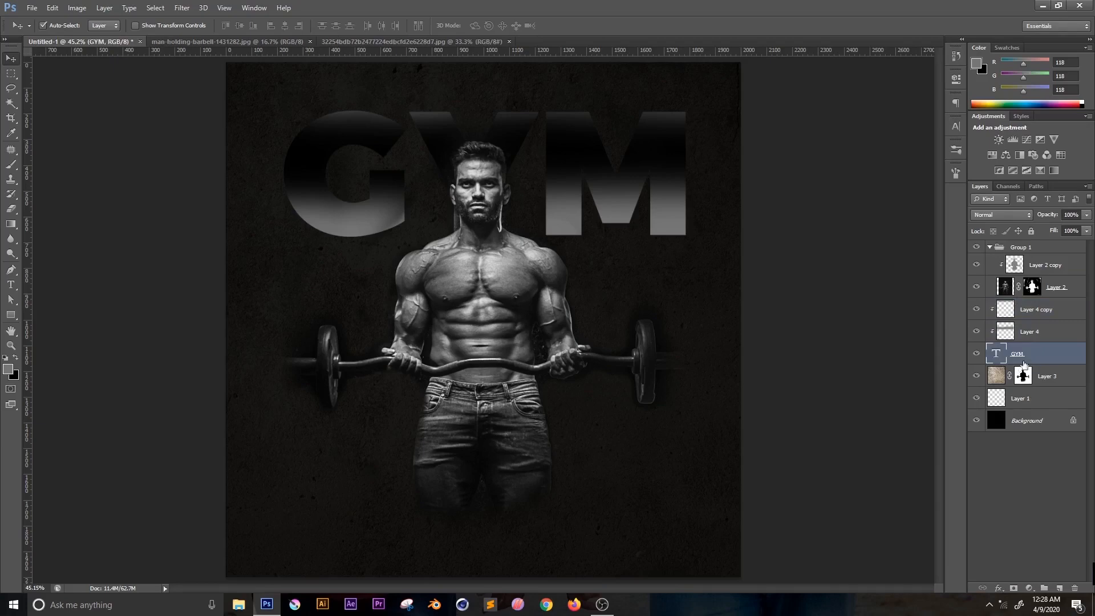
click(8, 369)
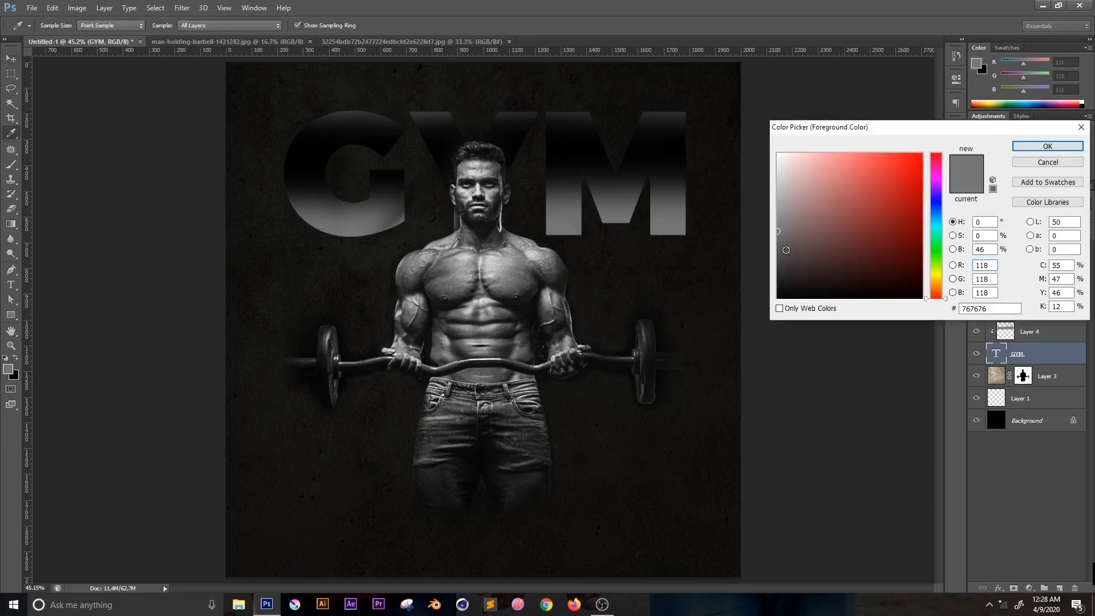
click(770, 250)
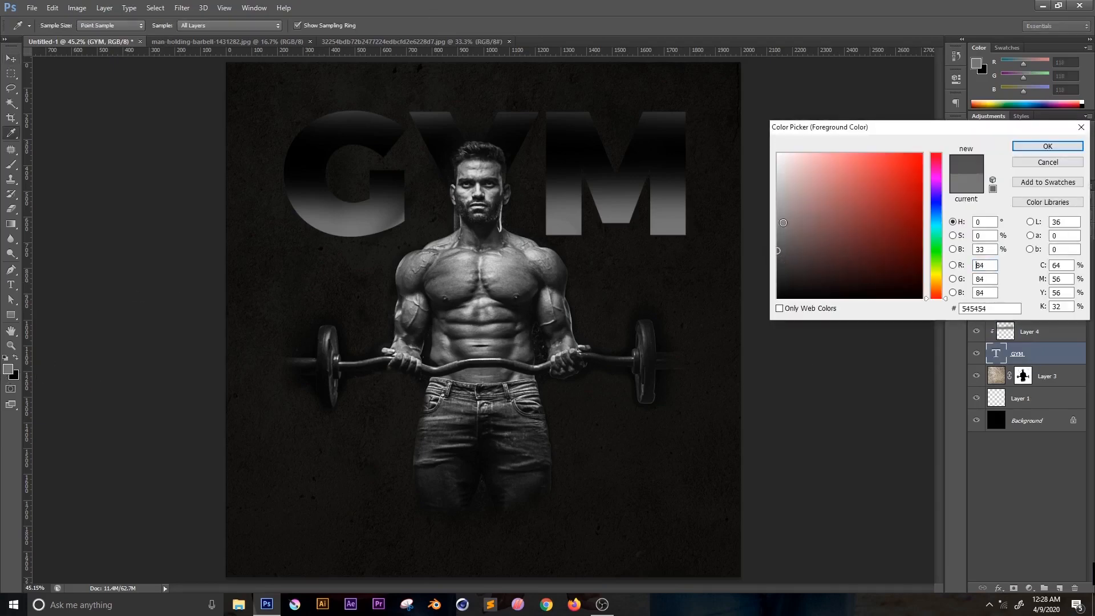
click(770, 190)
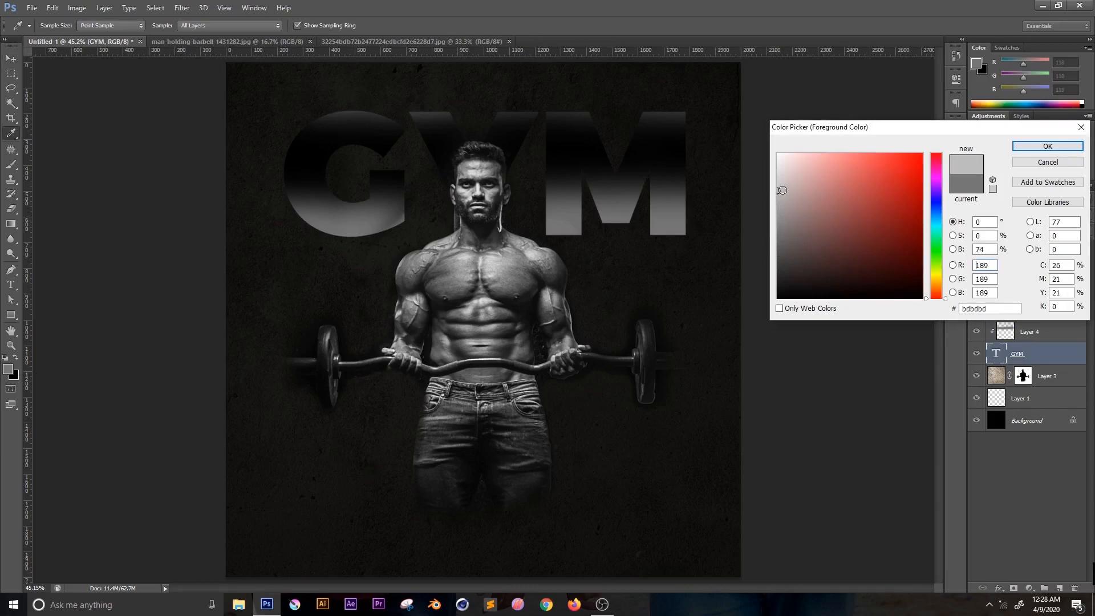
click(1047, 161)
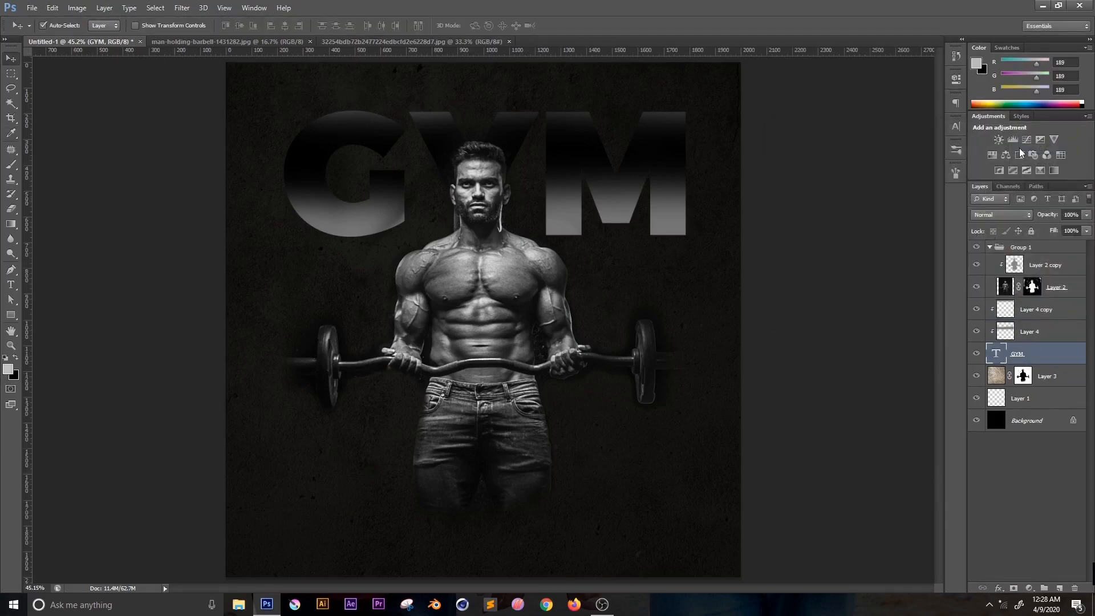
key(alt+BackSpace)
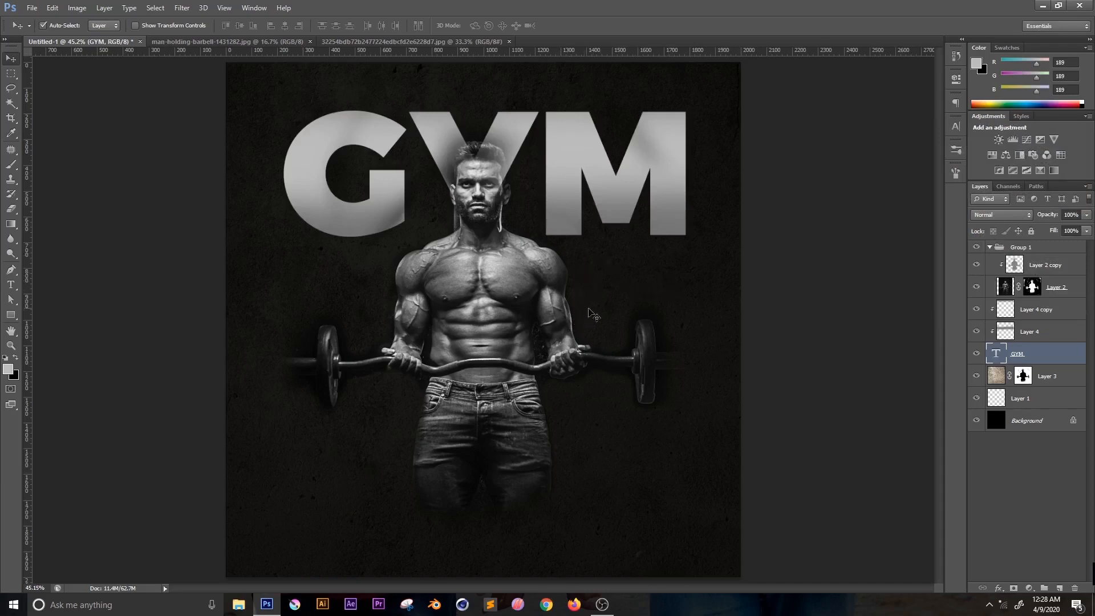
- Paint white with a 200 px brush on the man's layer mask over his hair and upper body to restore the hidden parts
click(1039, 380)
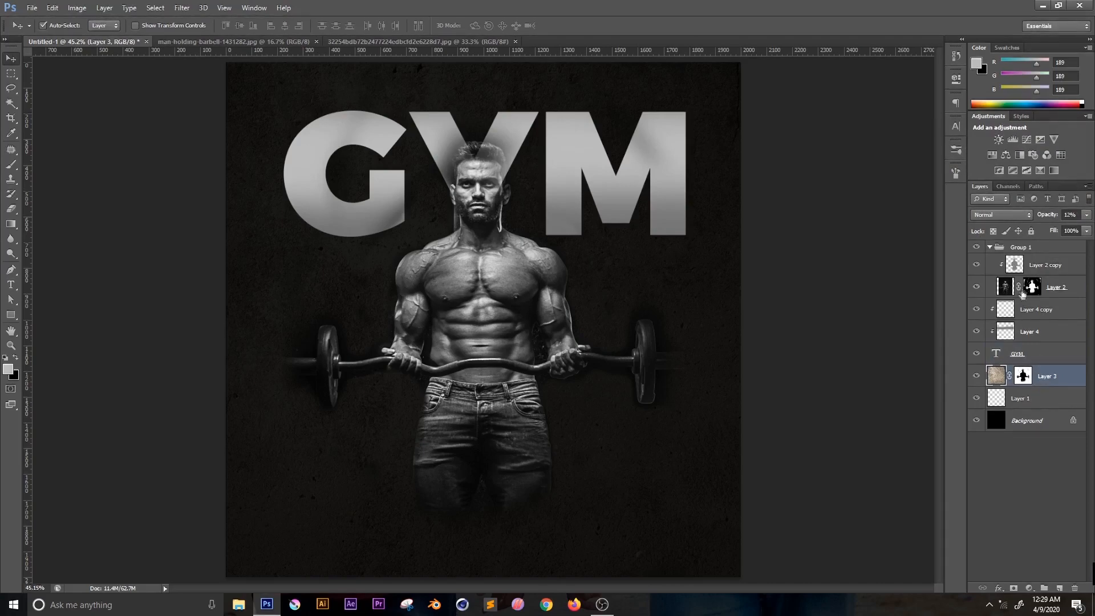
click(1054, 288)
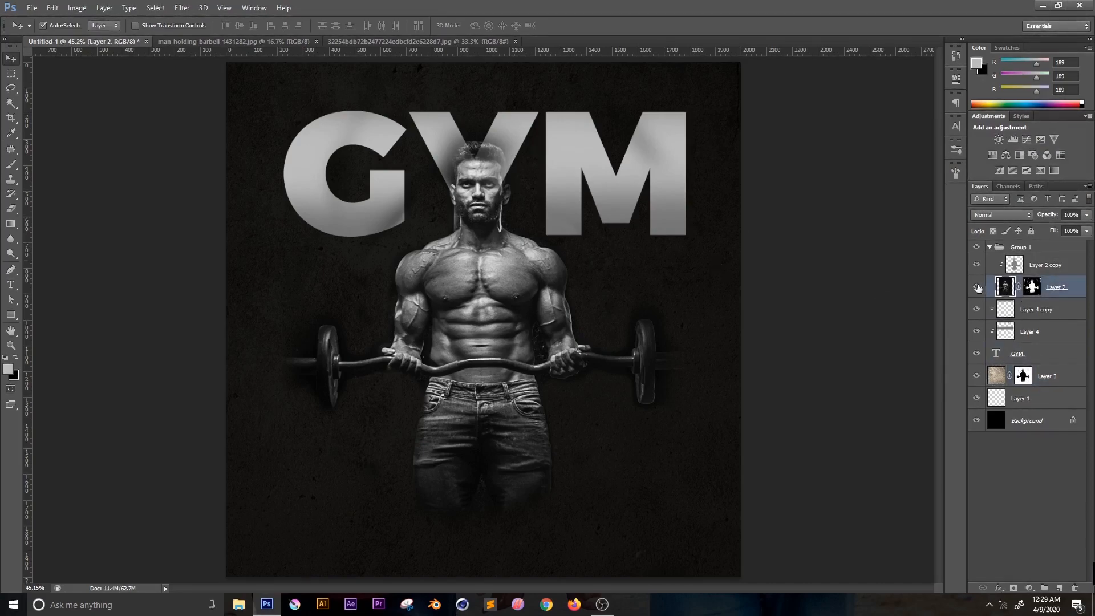
click(977, 288)
click(979, 288)
click(1036, 295)
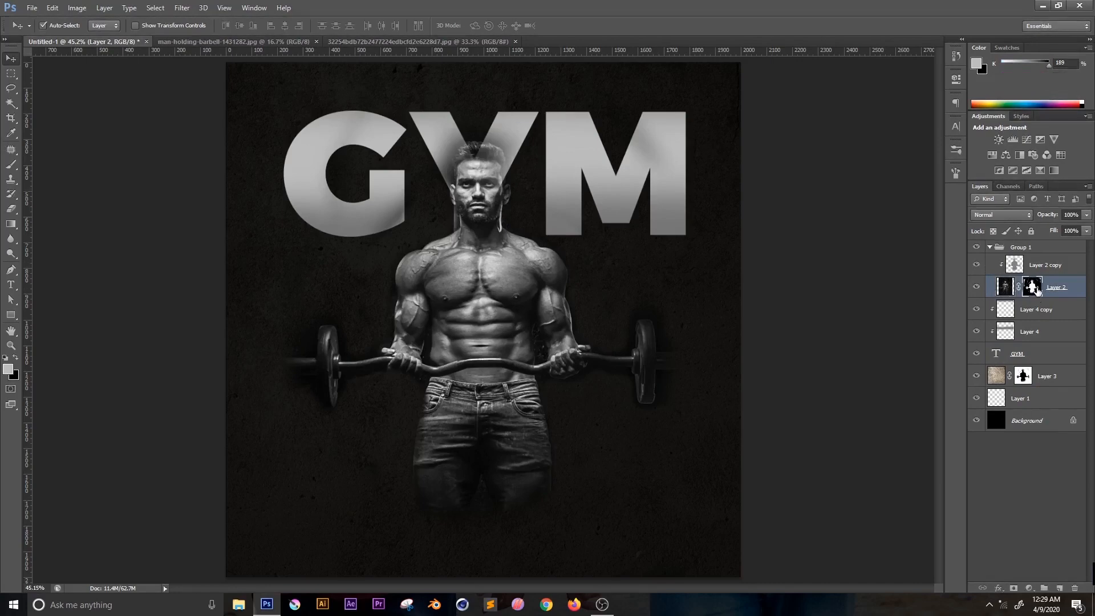
key(b)
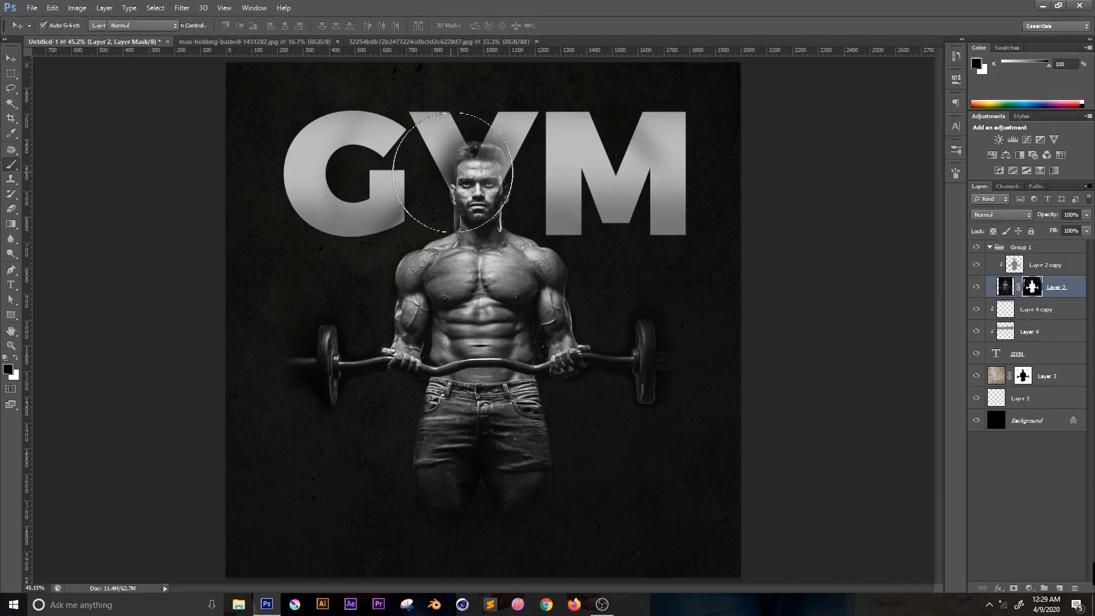
key(bracketleft)
key(bracketleft)
key(bracketleft)
key(bracketleft)
key(bracketleft)
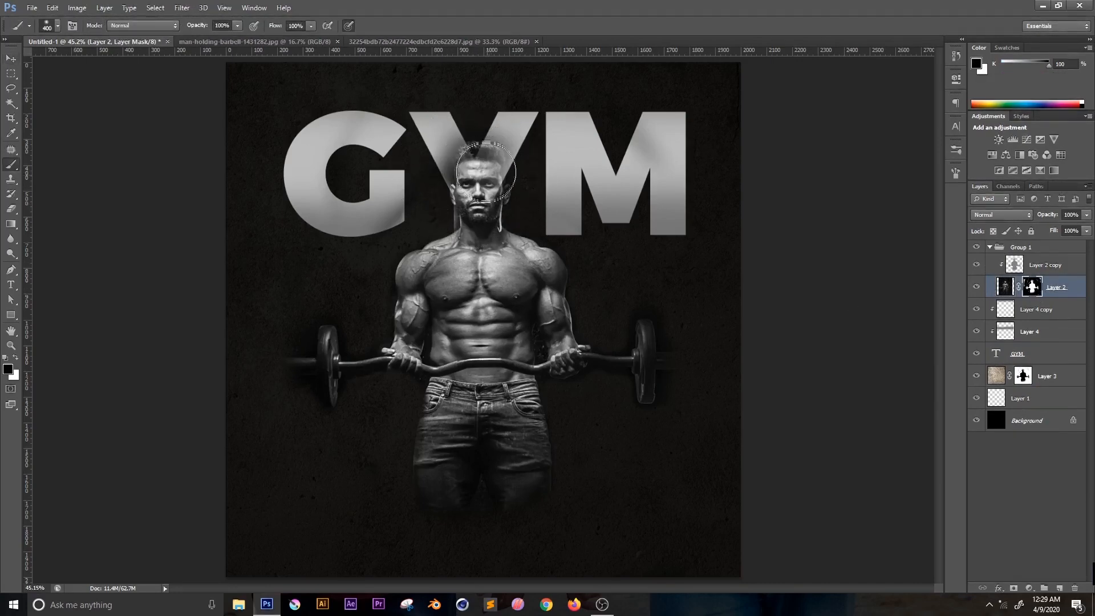
ctrl+click(515, 181)
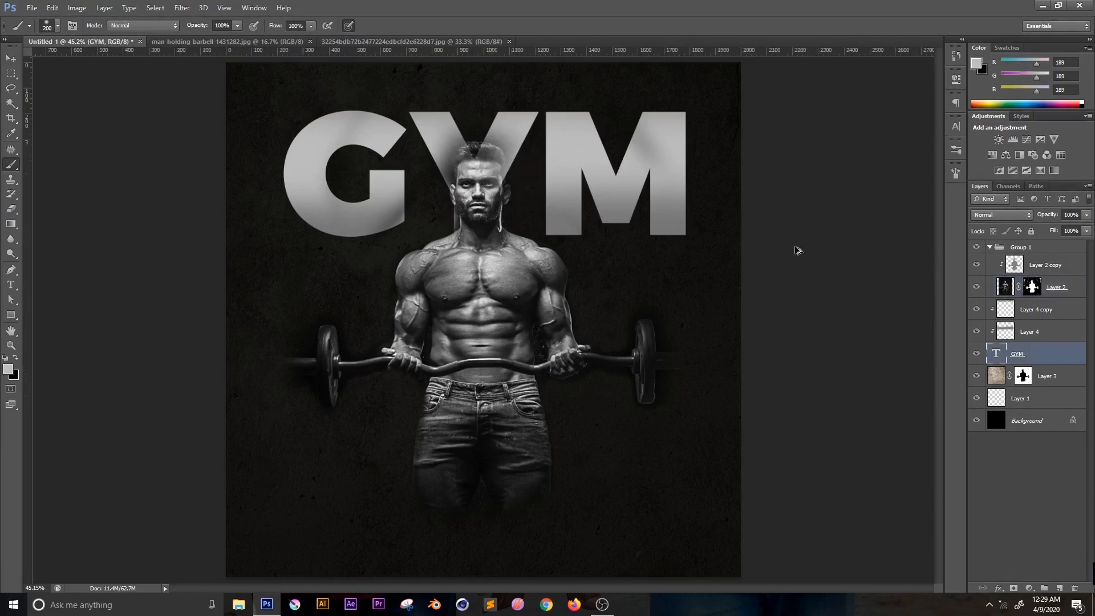
click(1033, 286)
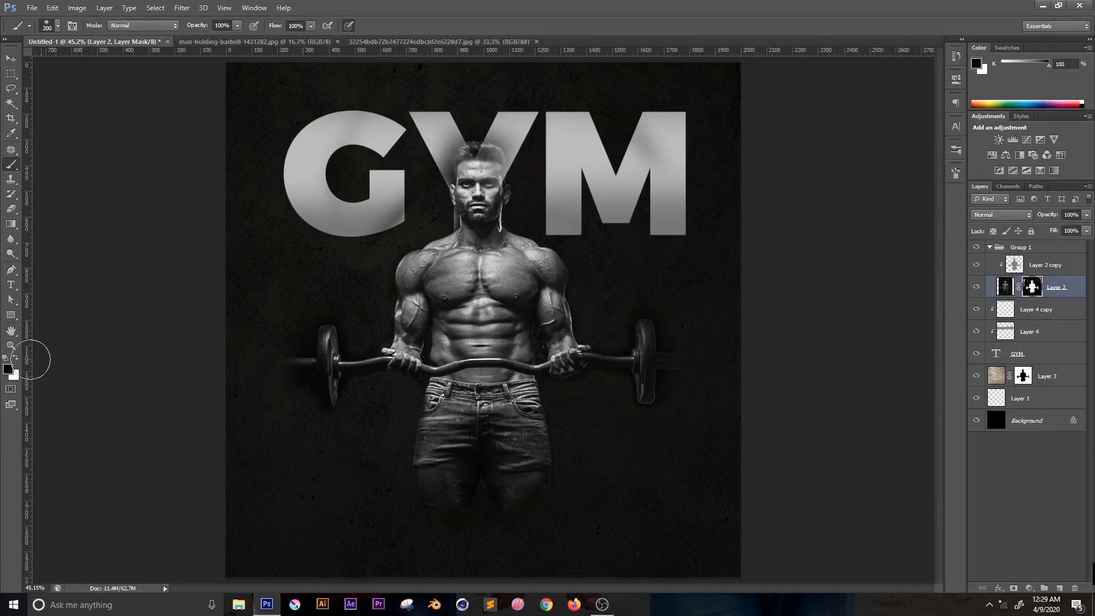
click(17, 358)
mouse_move(475, 157)
mouse_down()
mouse_move(481, 151)
mouse_move(495, 171)
mouse_move(475, 170)
mouse_move(467, 201)
mouse_move(492, 193)
mouse_move(474, 208)
mouse_move(493, 203)
mouse_move(472, 164)
mouse_move(493, 199)
mouse_move(475, 290)
mouse_up()
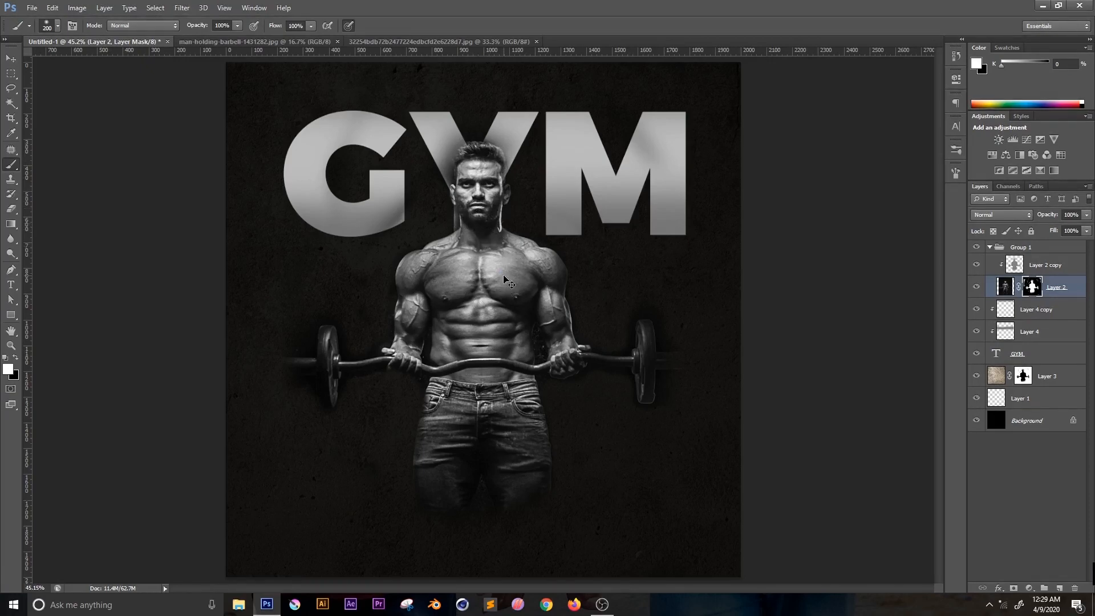
click(1058, 589)
key(ctrl+z)
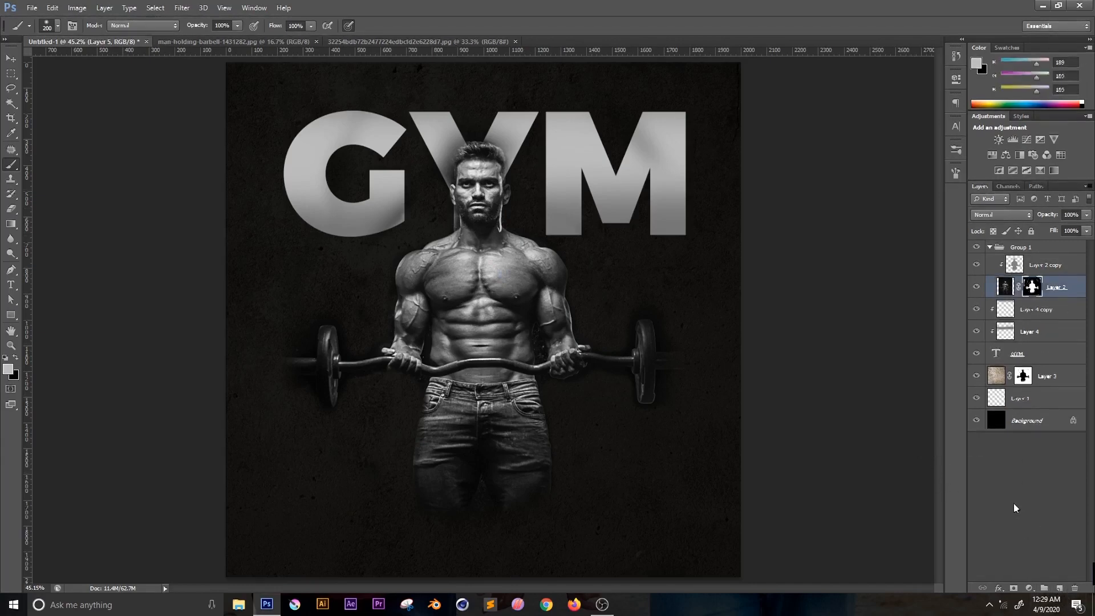
key(d)
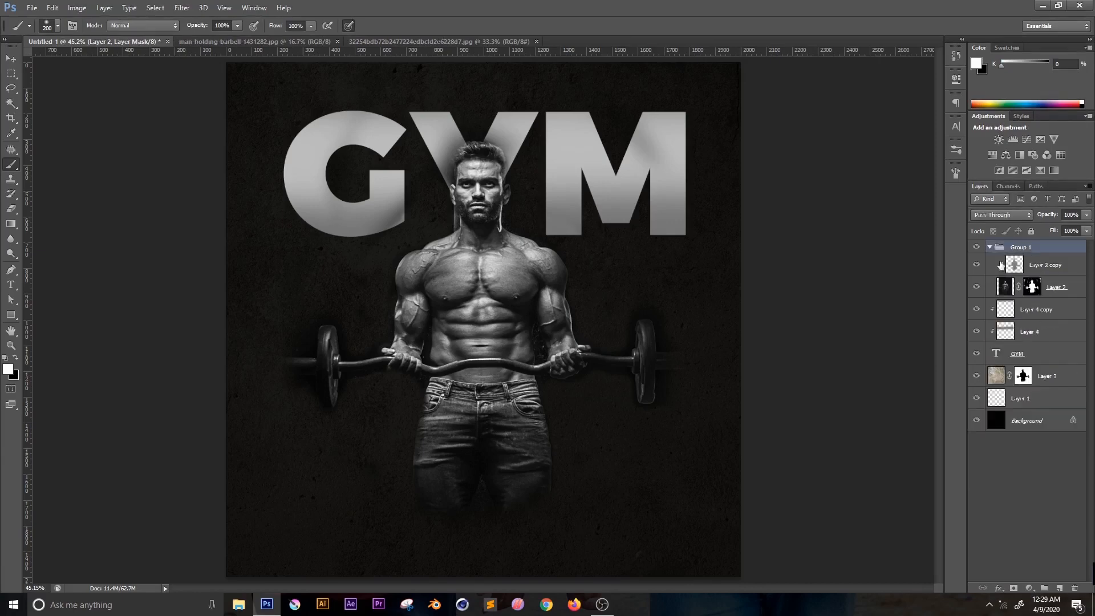
click(993, 247)
click(1058, 589)
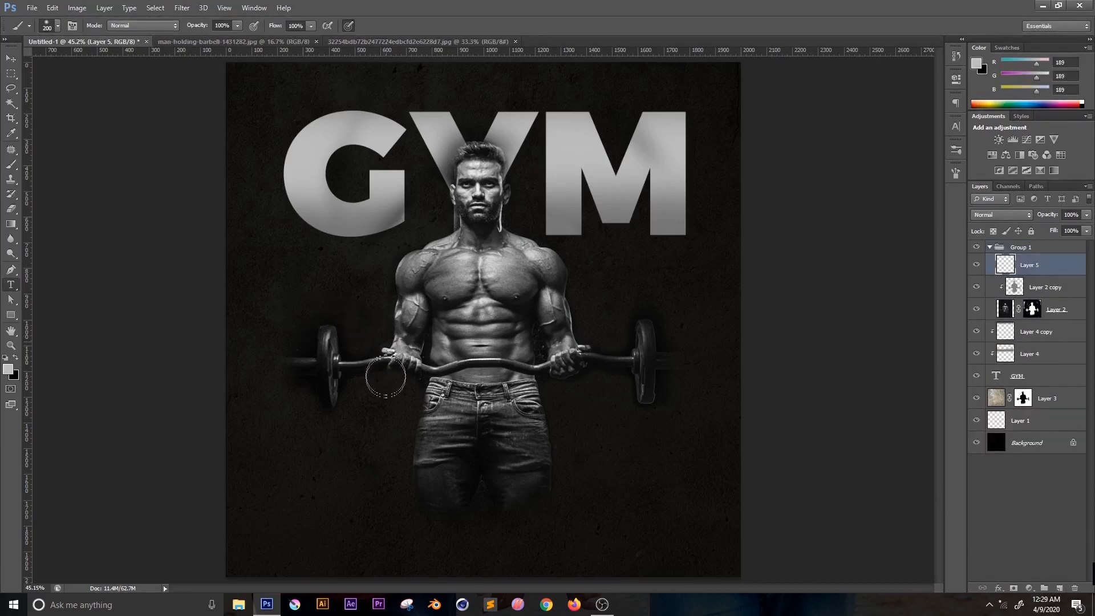
key(t)
key(ctrl+z)
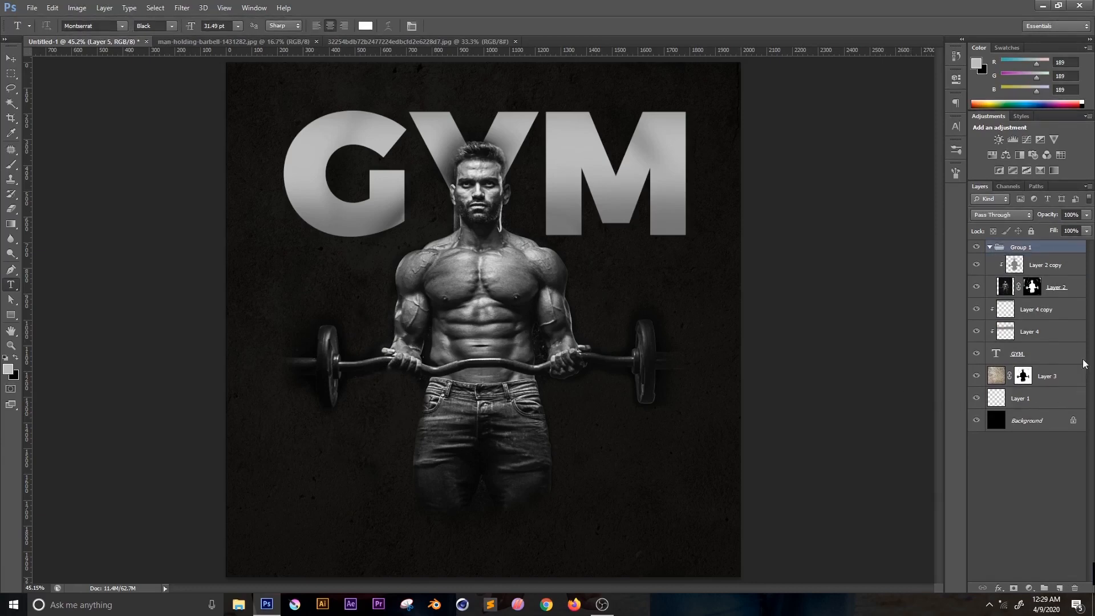
- On a new layer above the collapsed Group 1, add the text "the body builder" beside the man's legs
click(991, 247)
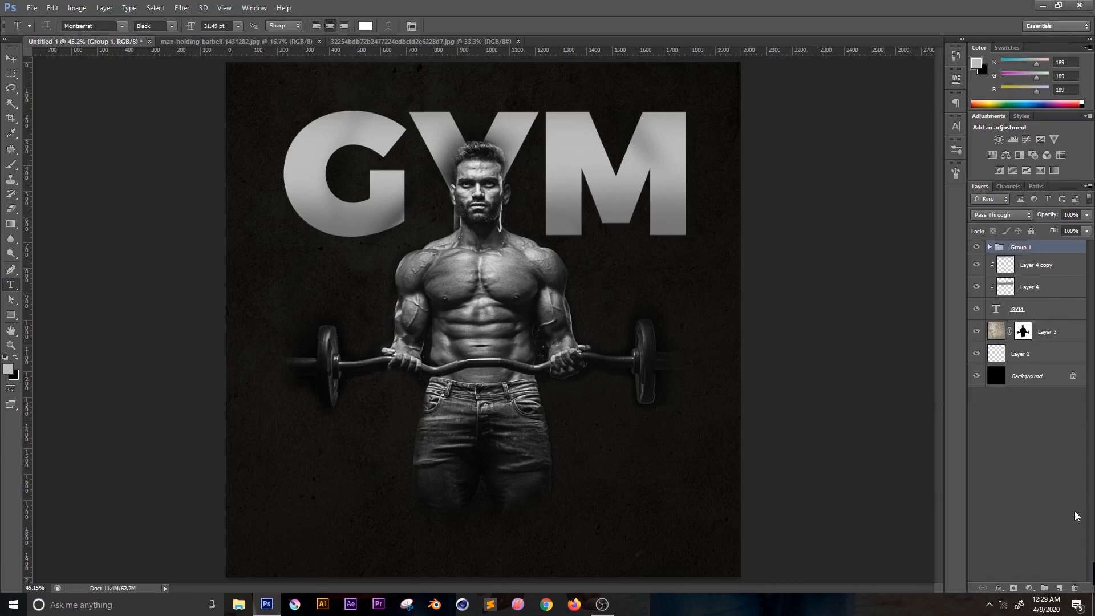
click(1056, 588)
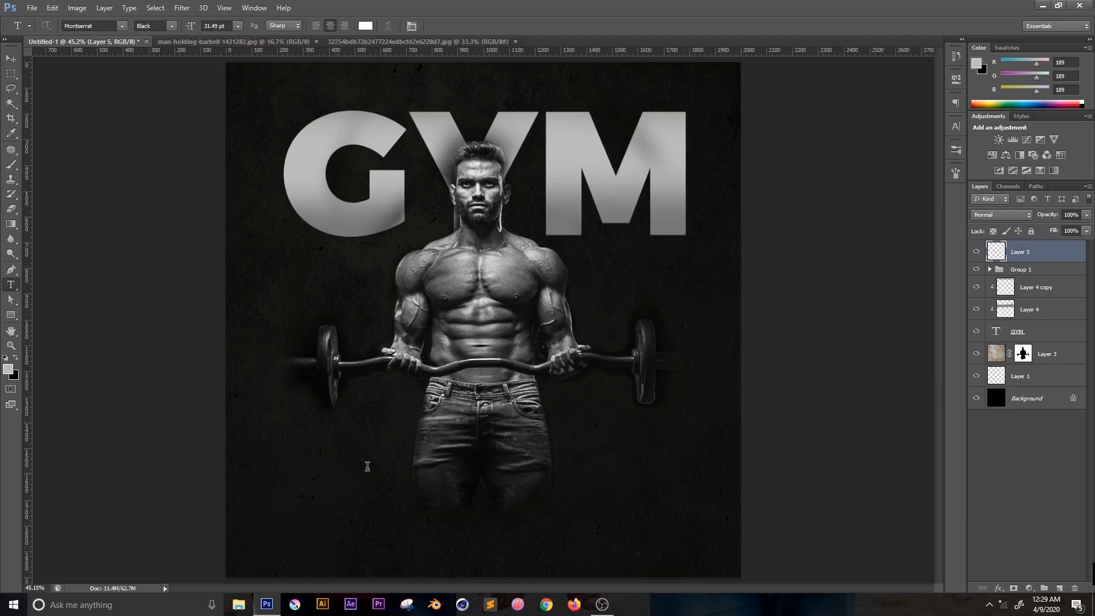
click(338, 470)
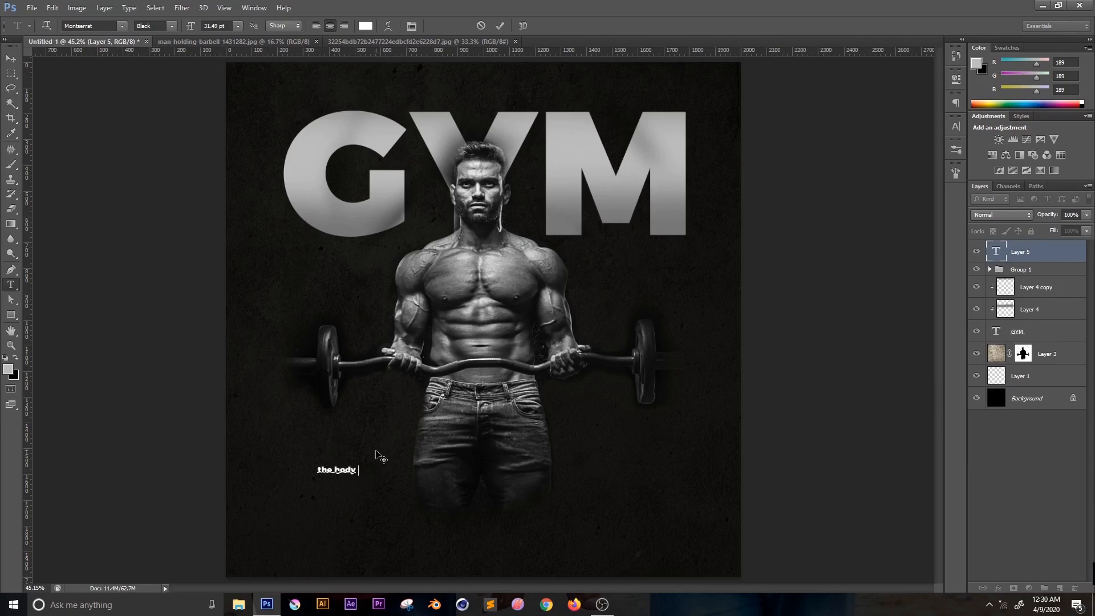
text(the body builder)
key(ctrl+Return)
- Apply All Caps to the "the body builder" text and move it above the G of GYM
click(956, 126)
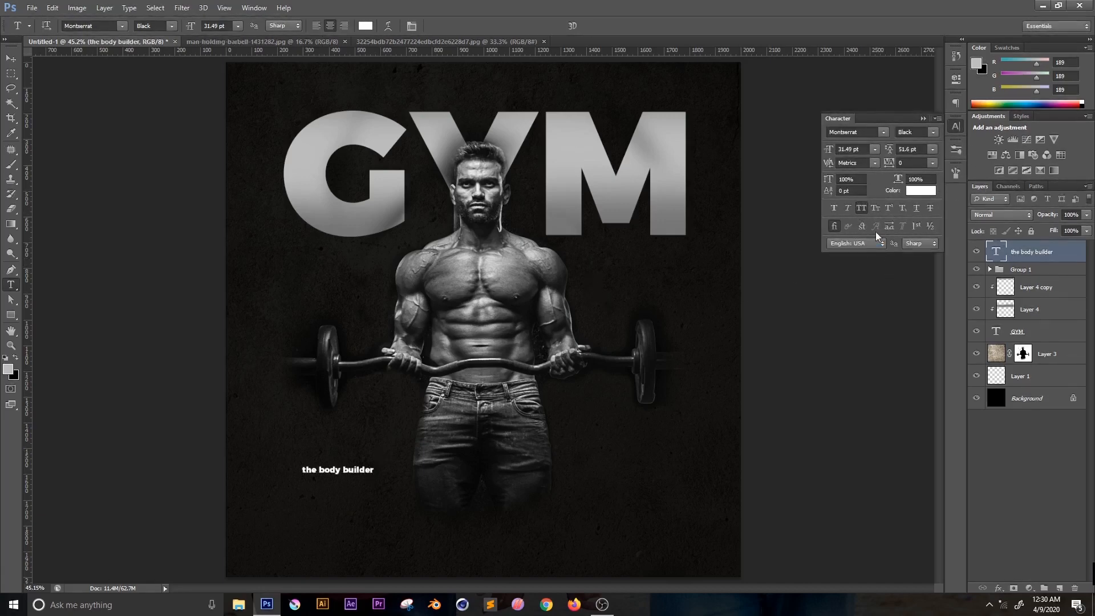
key(ctrl+shift+k)
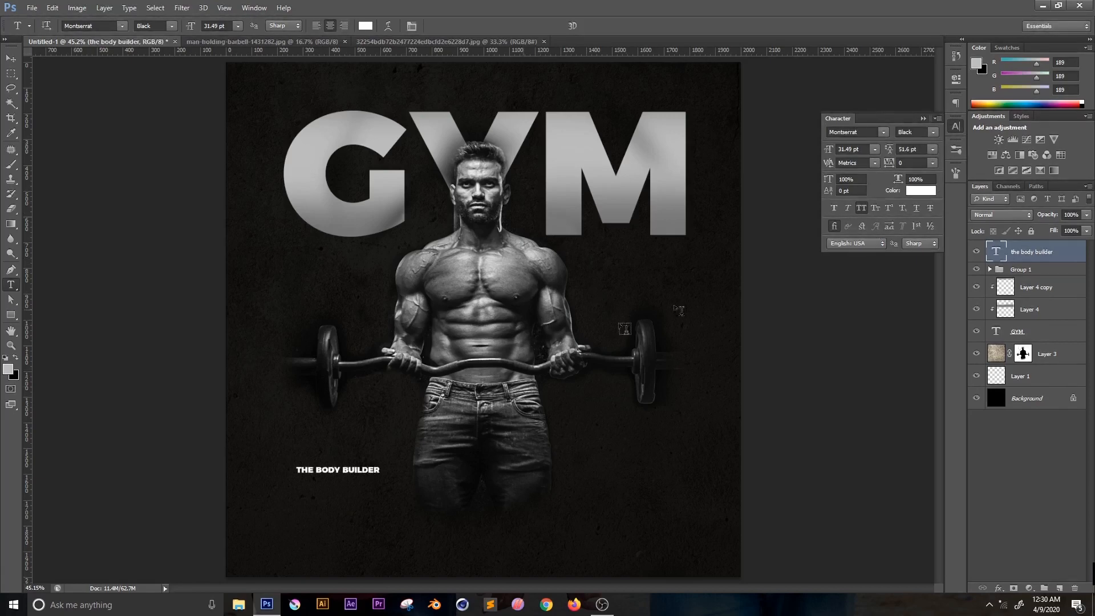
click(934, 133)
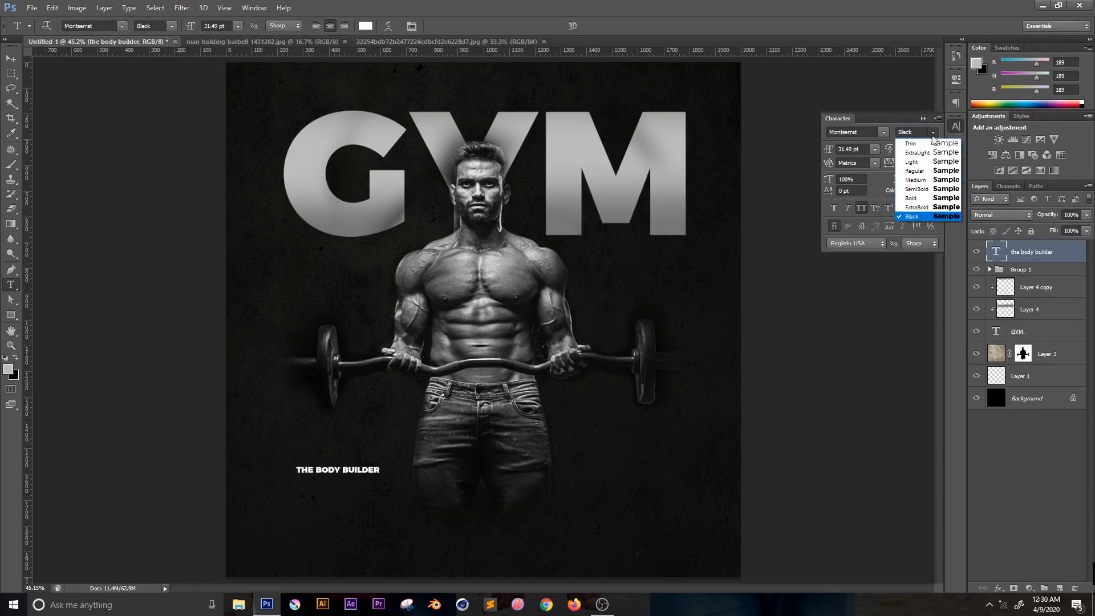
click(933, 133)
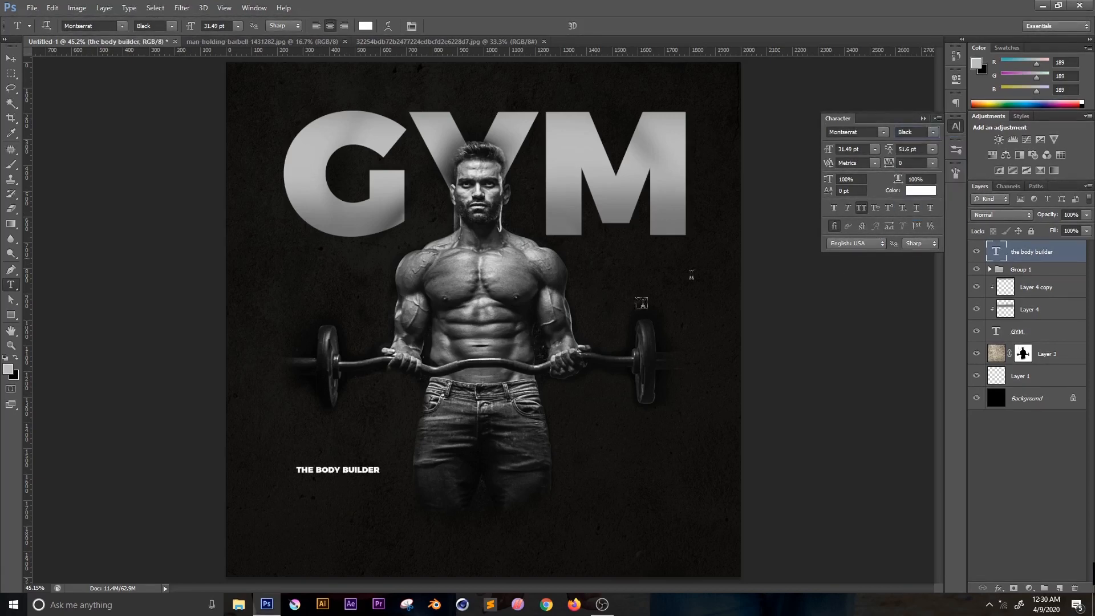
click(11, 60)
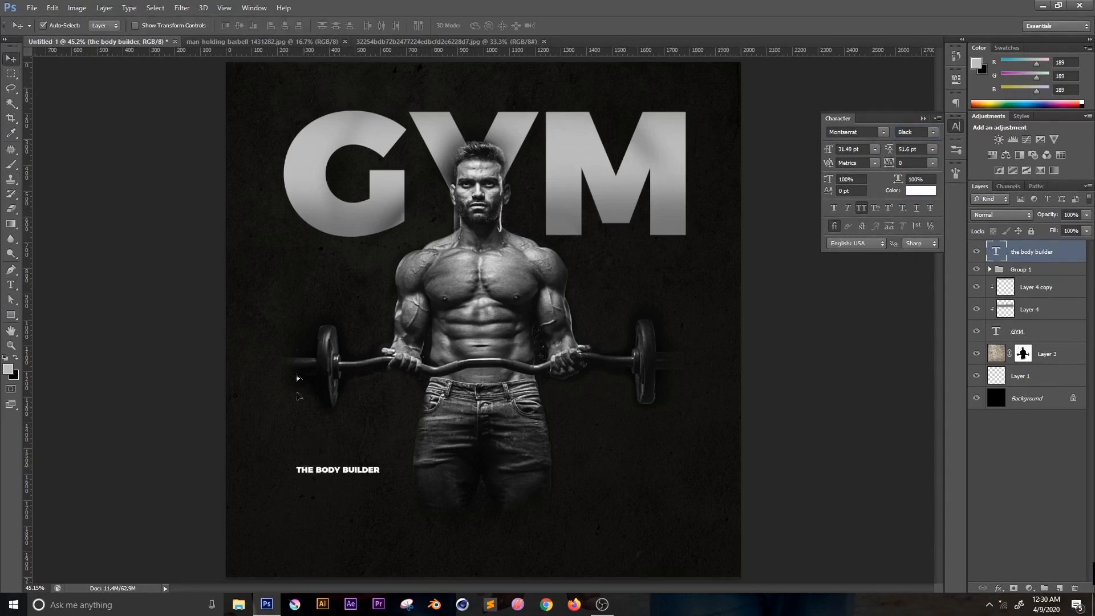
drag(310, 470, 301, 92)
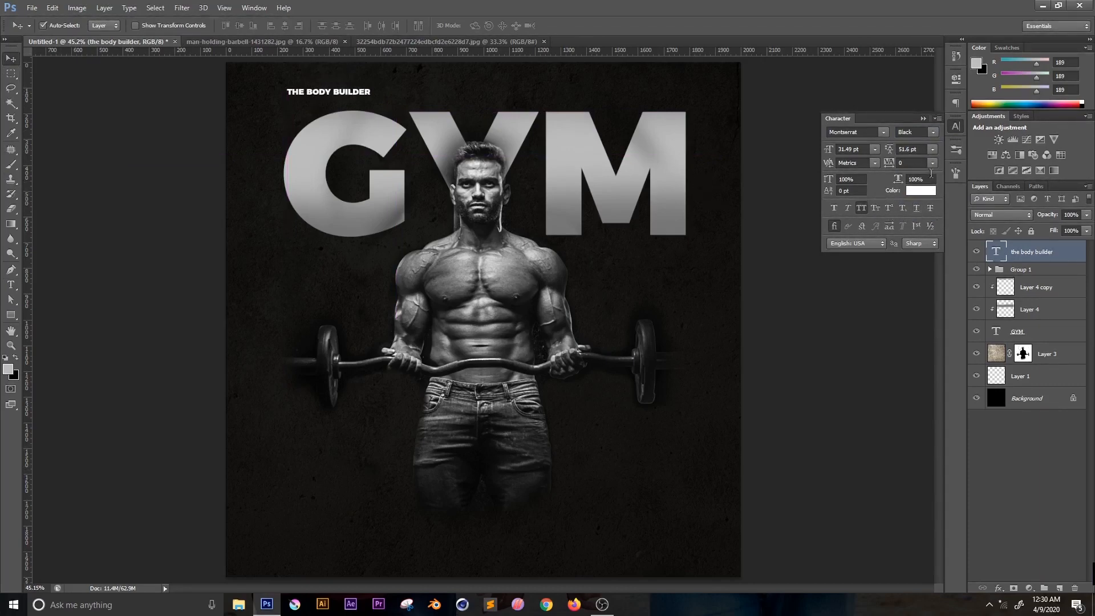
- Set the tagline's tracking to 200 and move it above the middle of the GYM text
click(932, 163)
click(920, 349)
click(932, 163)
click(933, 154)
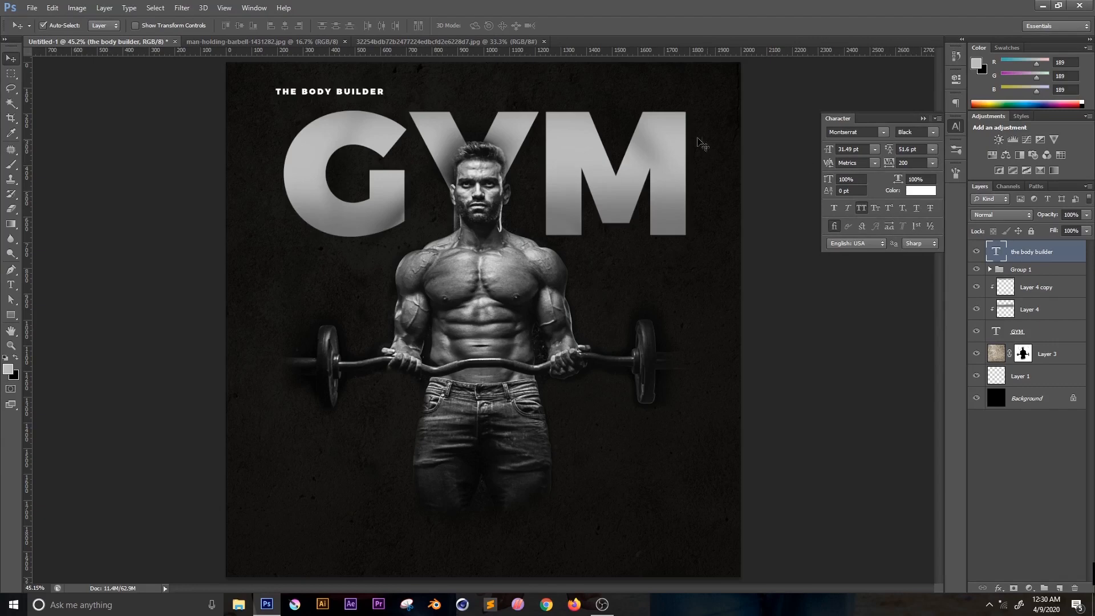
drag(380, 93, 502, 86)
- Select all of the tagline text and increase its tracking to 1020
key(t)
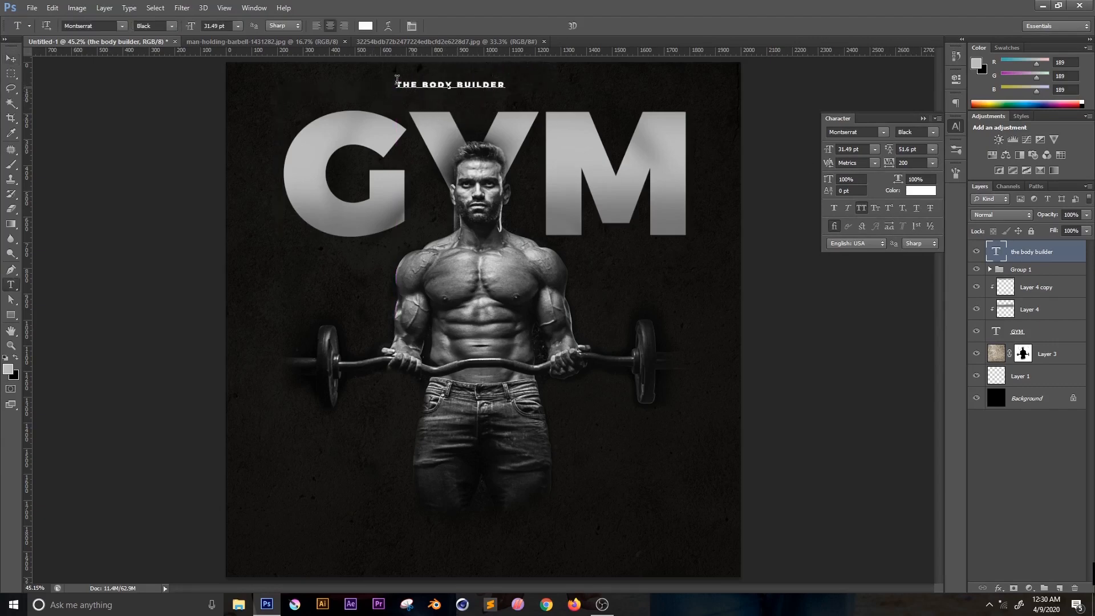
key(ctrl+a)
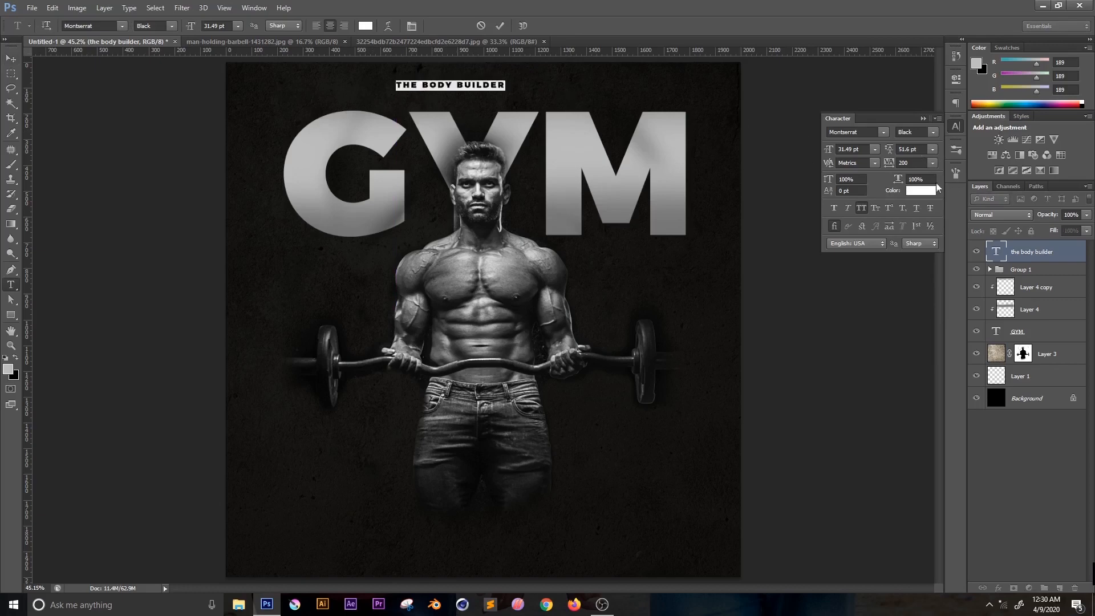
click(912, 164)
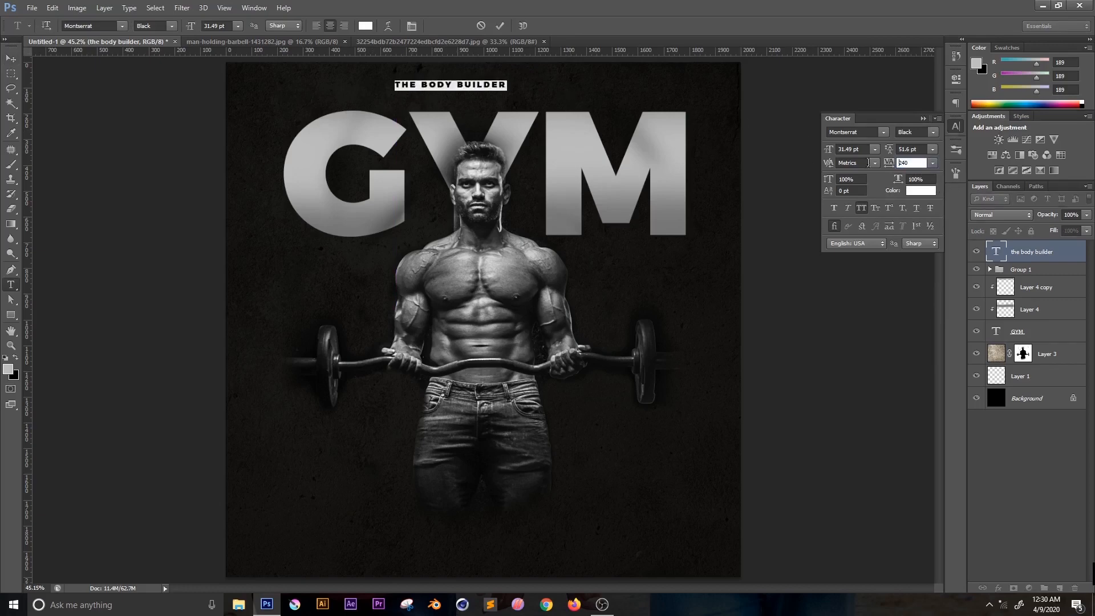
key(Up)
key(Up)
key(Up)
key(Up)
key(Up)
key(Up)
key(Up)
key(Up)
key(Up)
key(Up)
key(Up)
key(Up)
key(Up)
key(Up)
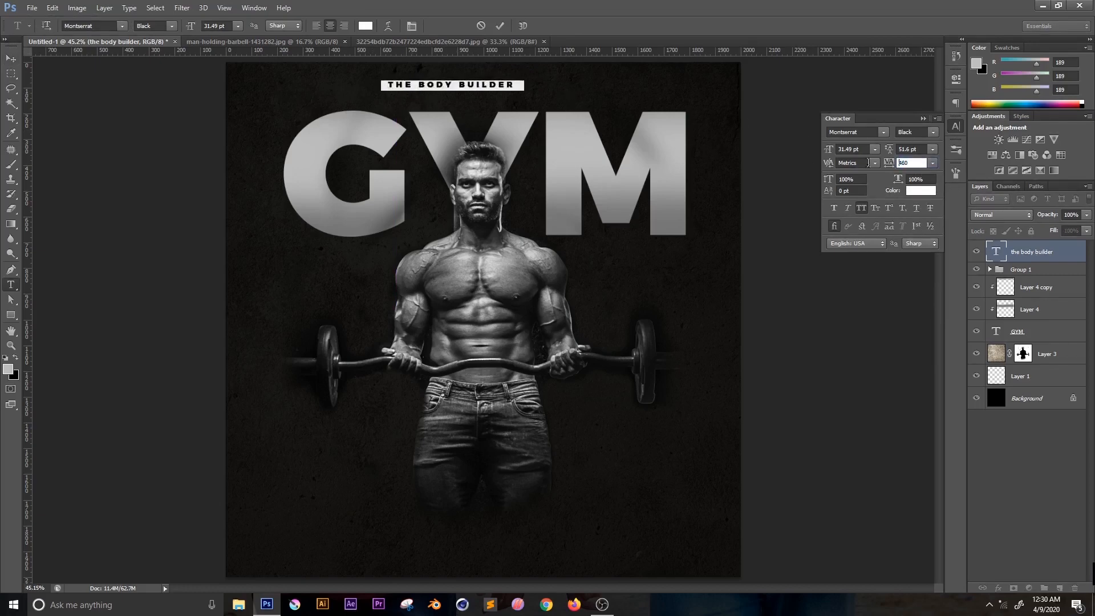
key(Up)
key(Up)
key(Up)
key(Up)
key(Up)
key(Up)
key(Up)
key(Up)
key(Up)
key(Up)
key(Up)
key(Up)
key(Up)
key(Up)
key(Up)
key(Up)
key(Up)
key(Up)
key(Up)
key(Up)
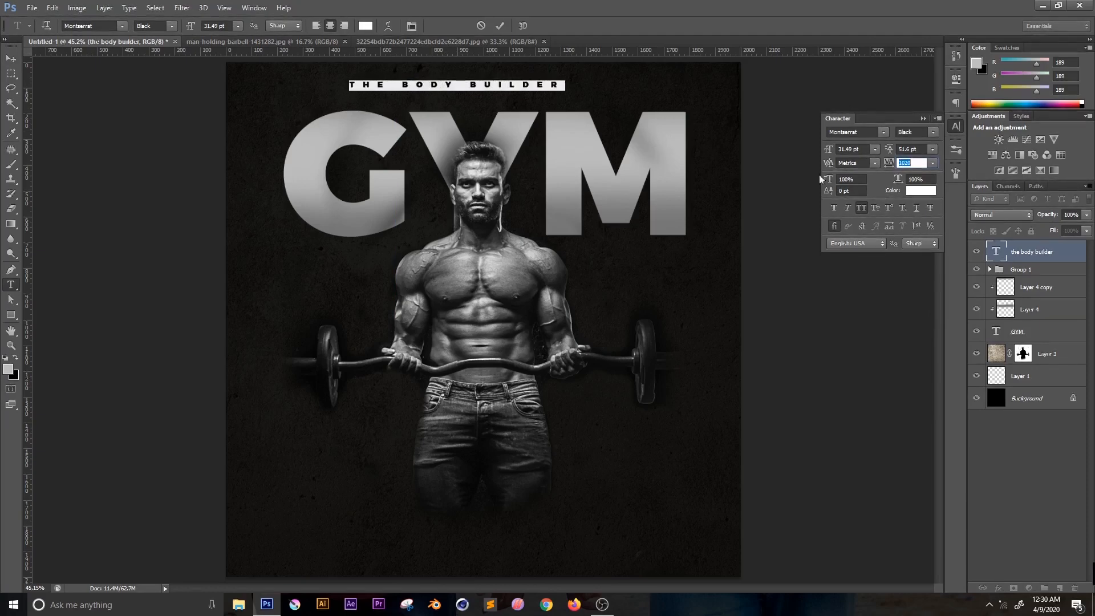
- Set the tagline's font size to 60 pt and move it so it sits directly above the GYM letters
click(875, 149)
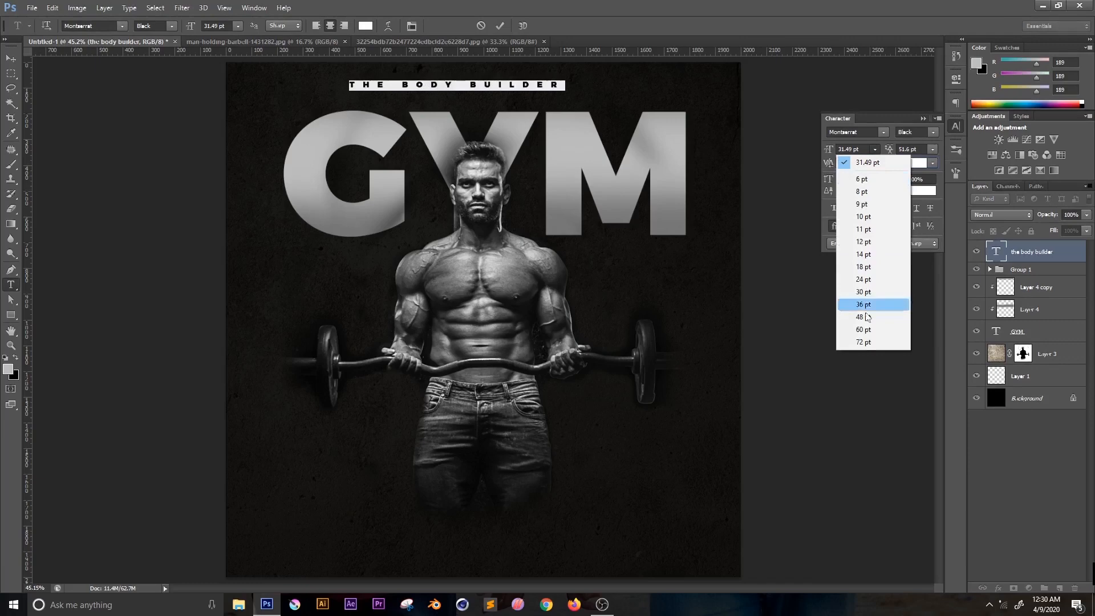
click(858, 342)
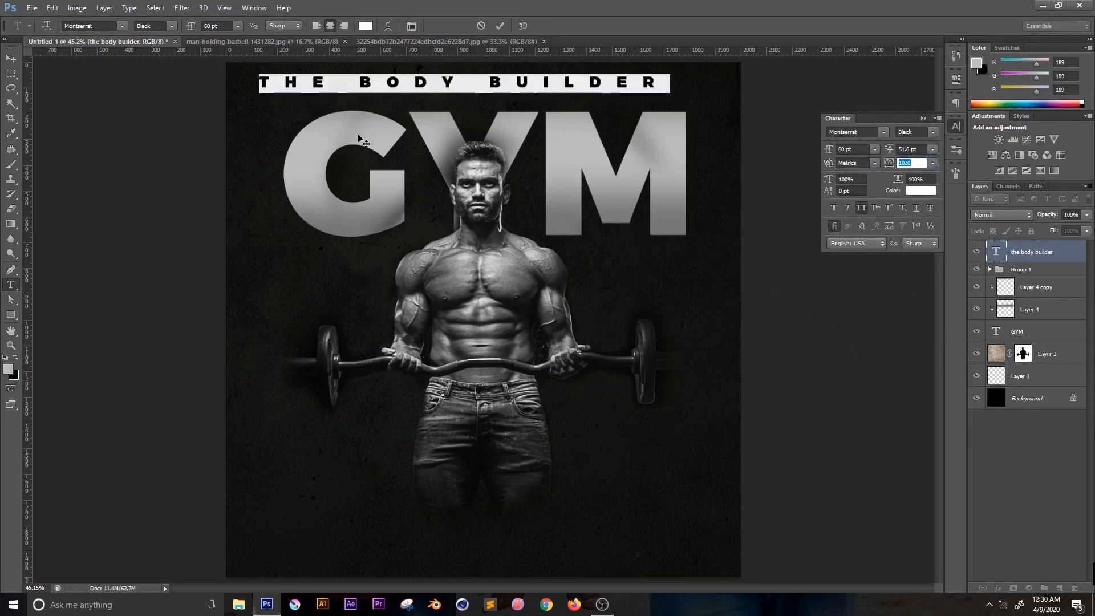
click(11, 59)
drag(395, 89, 427, 103)
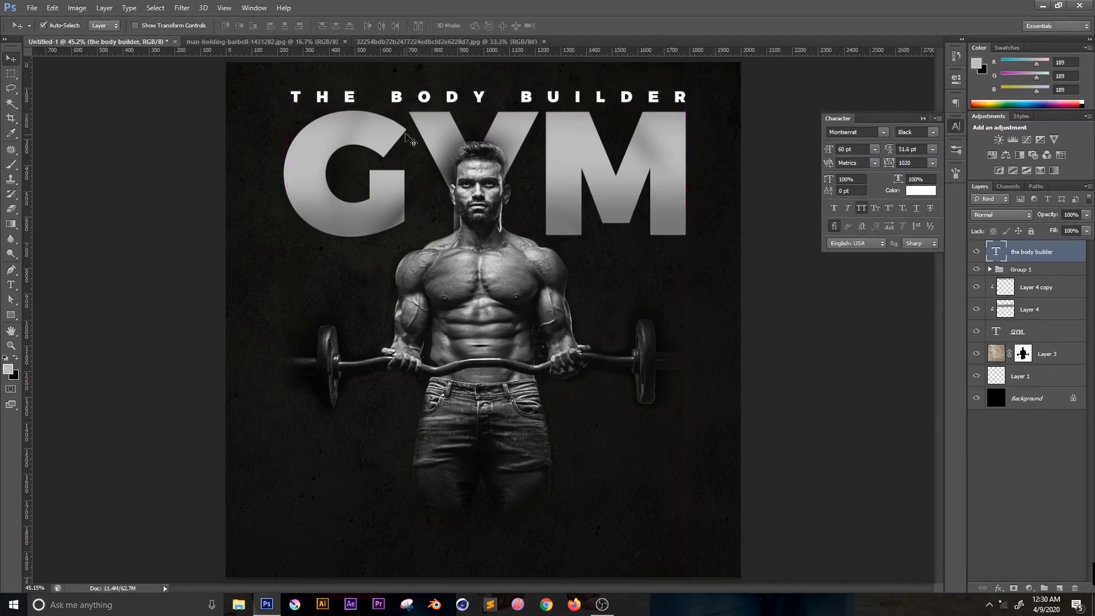
- Scale the tagline to about 102% to match the width of GYM and nudge it slightly higher
key(ctrl+t)
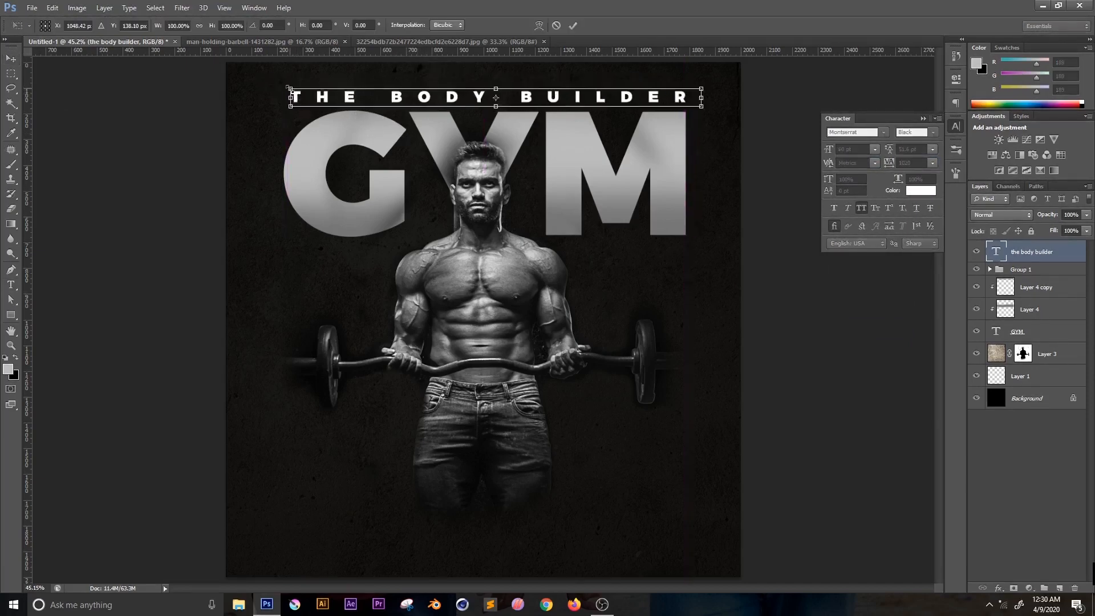
drag(283, 83, 276, 80)
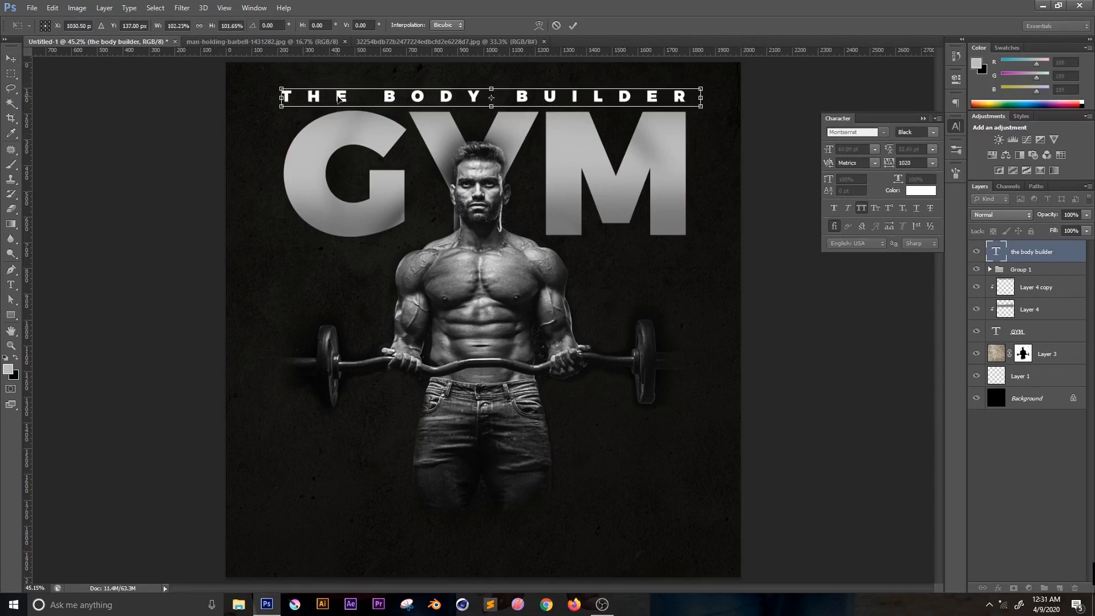
mouse_move(333, 101)
mouse_down()
mouse_move(333, 131)
mouse_move(343, 97)
mouse_up()
key(Return)
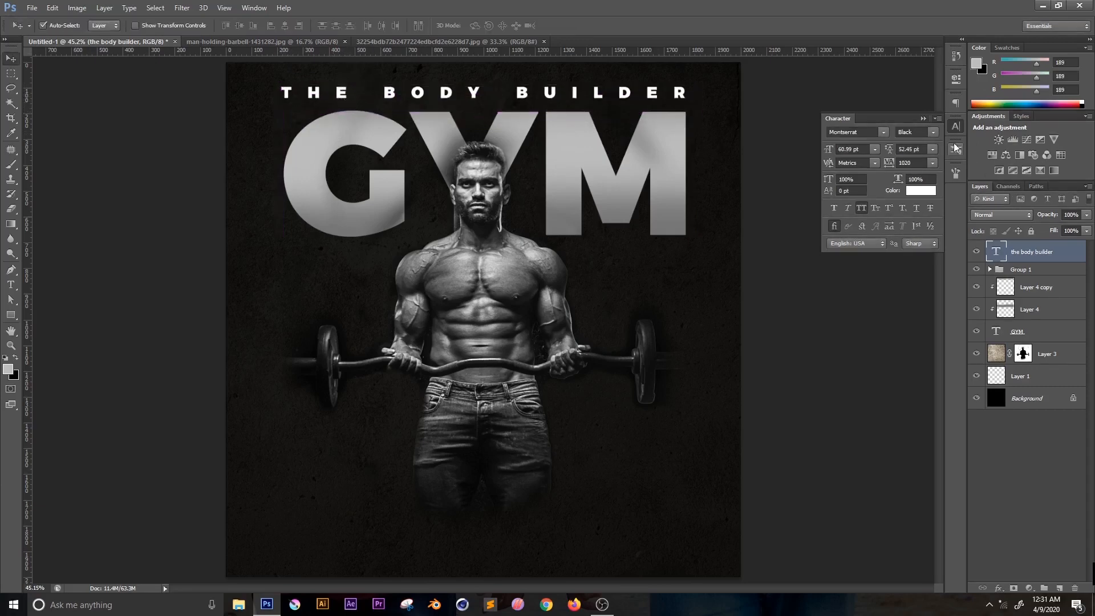
- Change the tagline's font style to Montserrat Regular and add a new empty layer above it
click(929, 132)
click(919, 175)
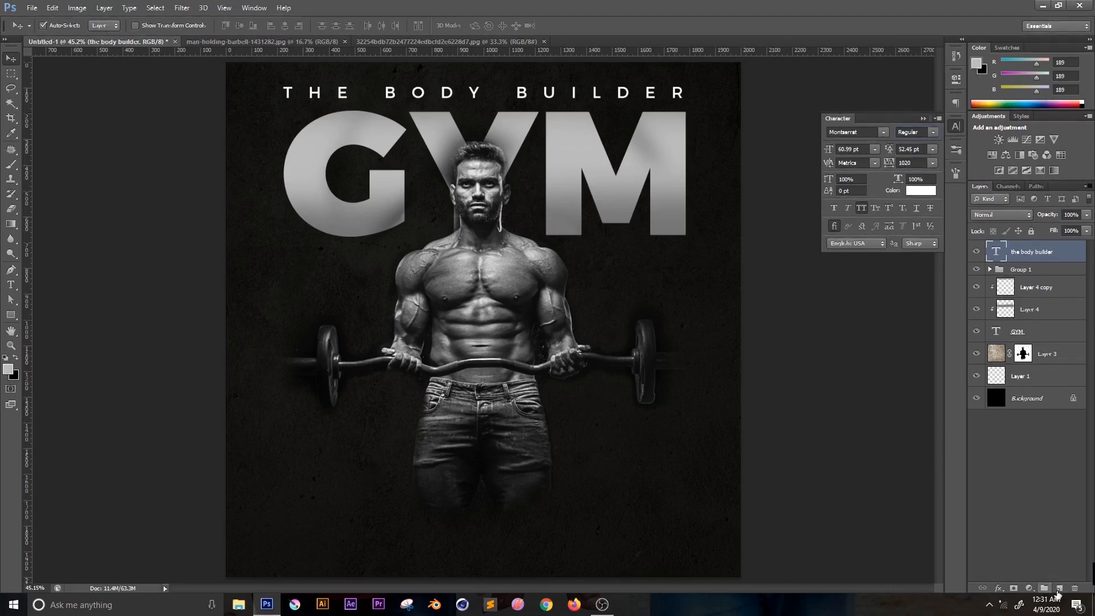
click(1059, 588)
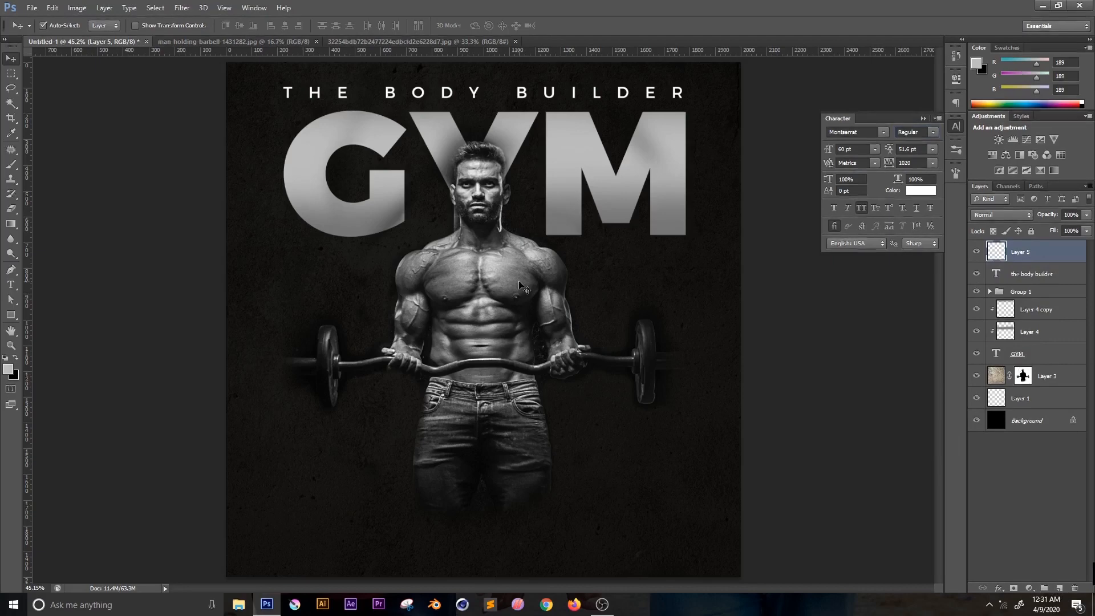
- Add the text "THE REAL BODY BUILDER" on the new layer, in the lower part of the poster
key(t)
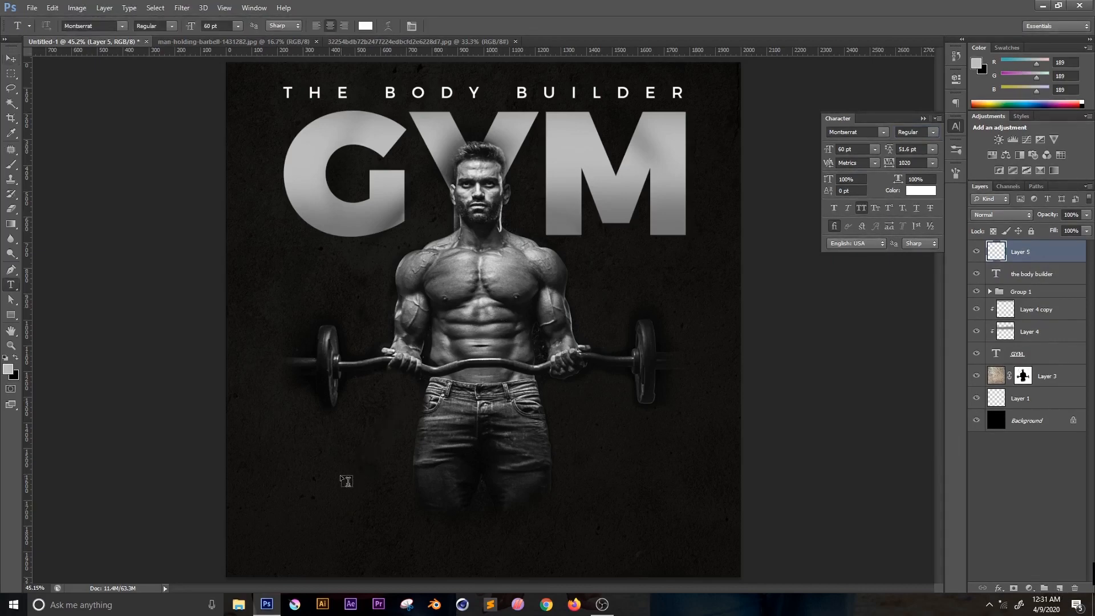
click(375, 490)
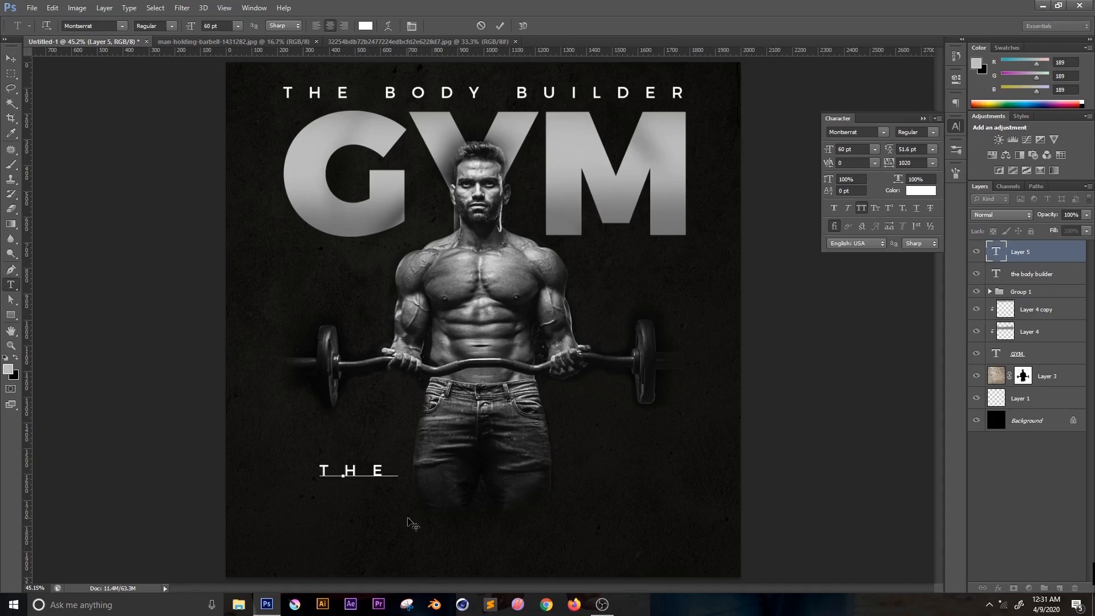
text(THE REA)
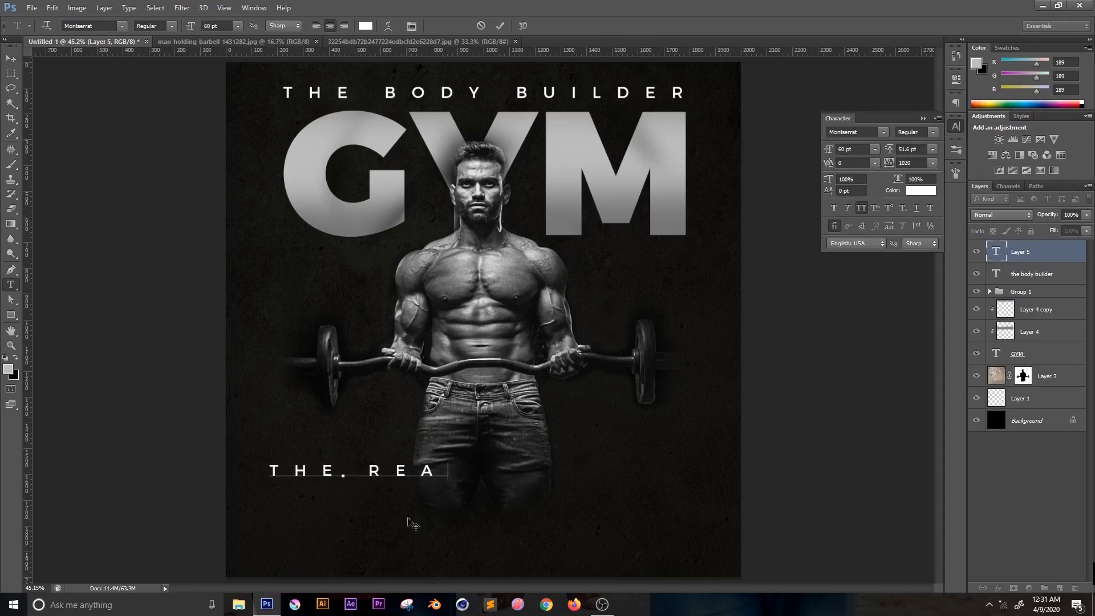
text(L)
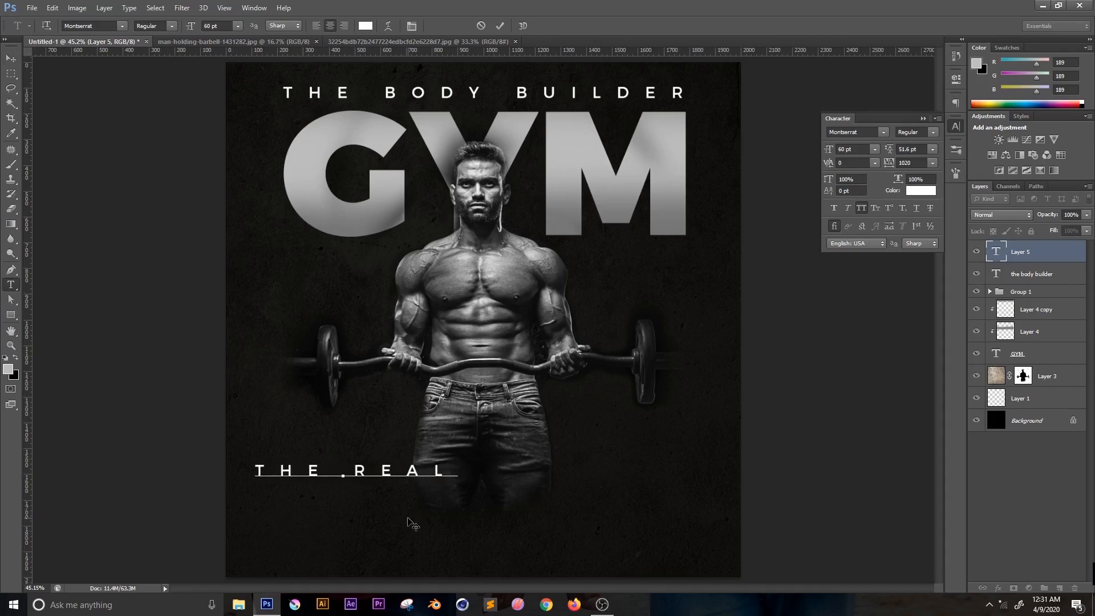
text( B)
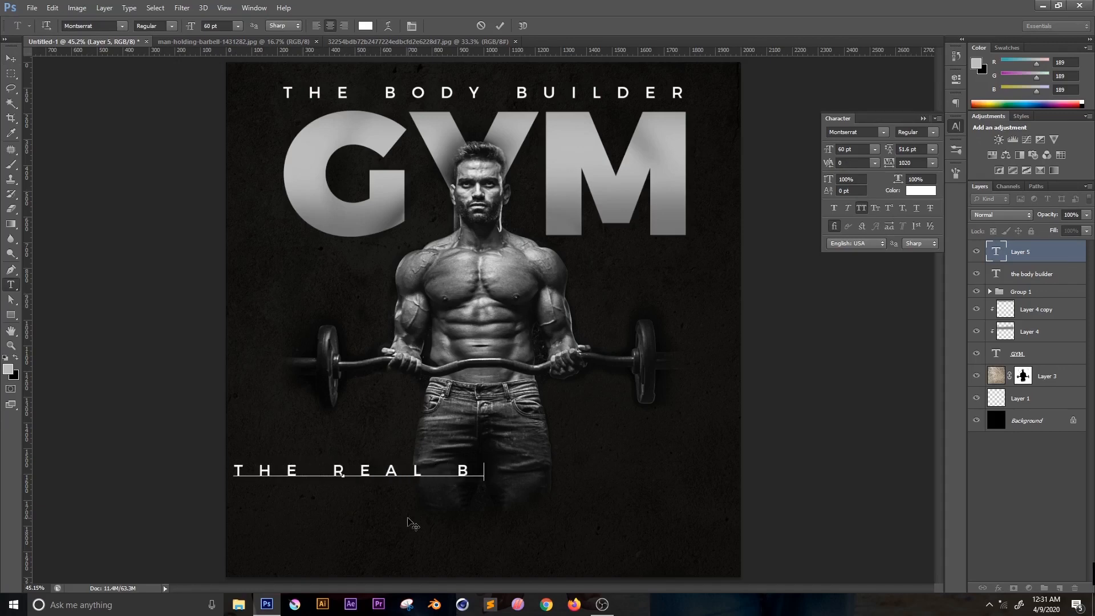
text(ODY)
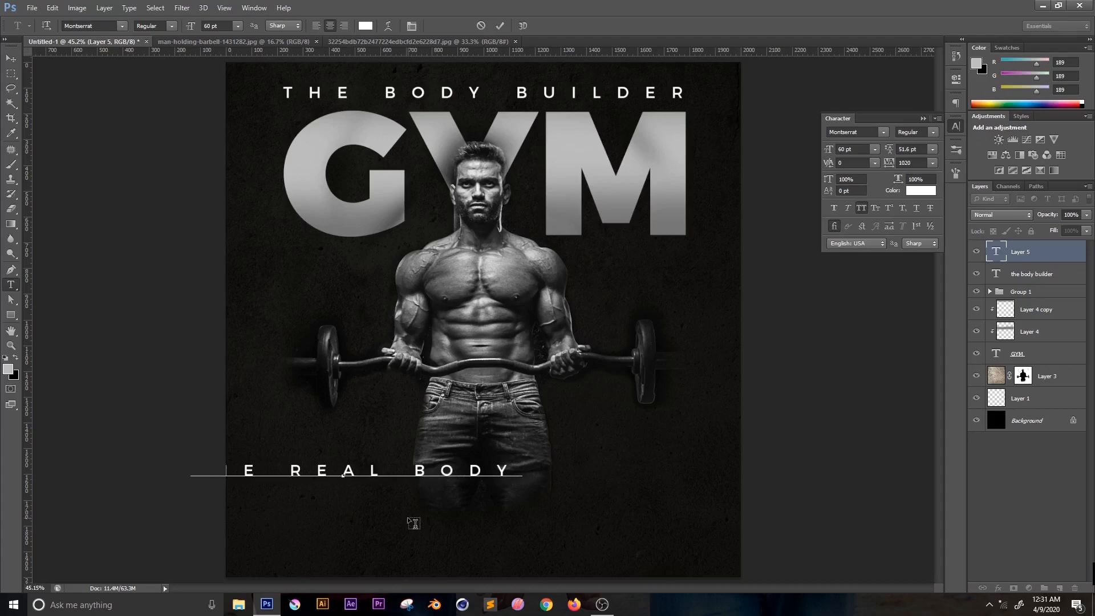
text( BUILDER)
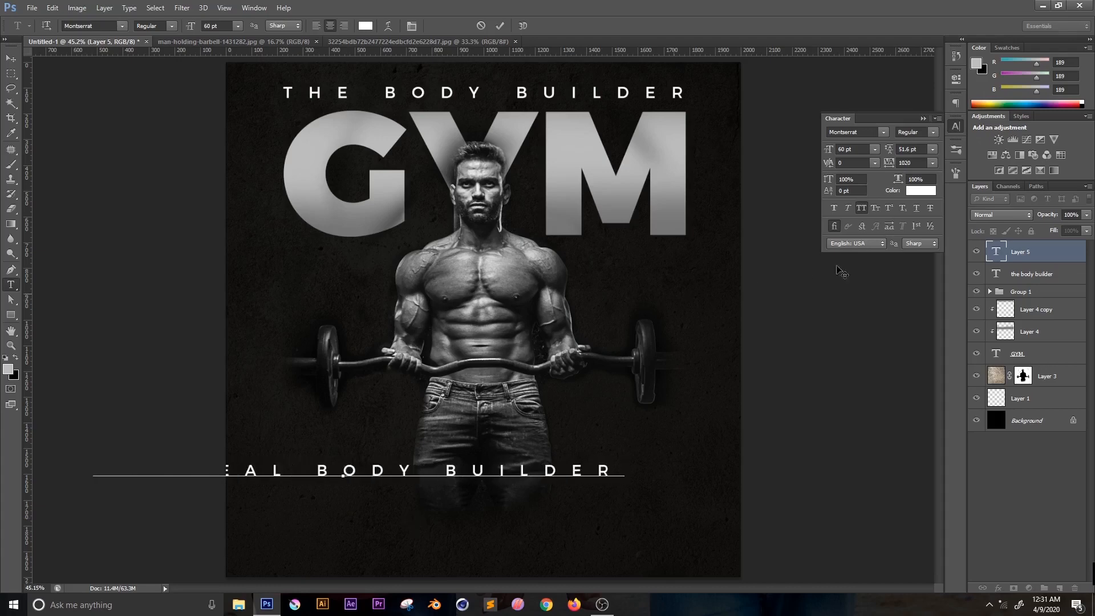
click(1012, 243)
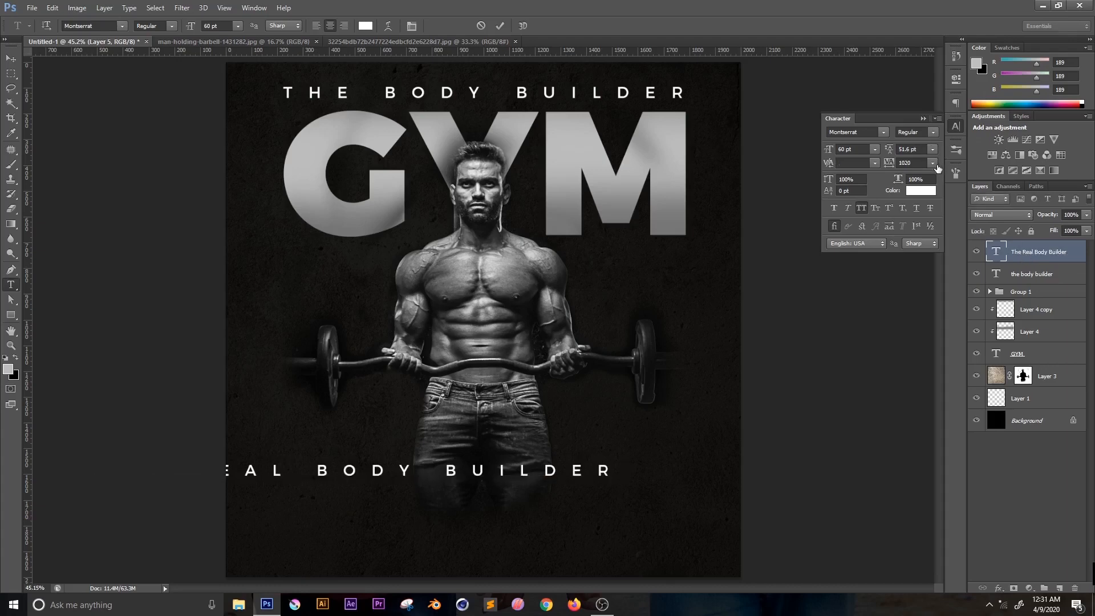
- Set the new slogan's tracking to 100 and move it to the centre over the man's thighs
click(875, 163)
click(920, 335)
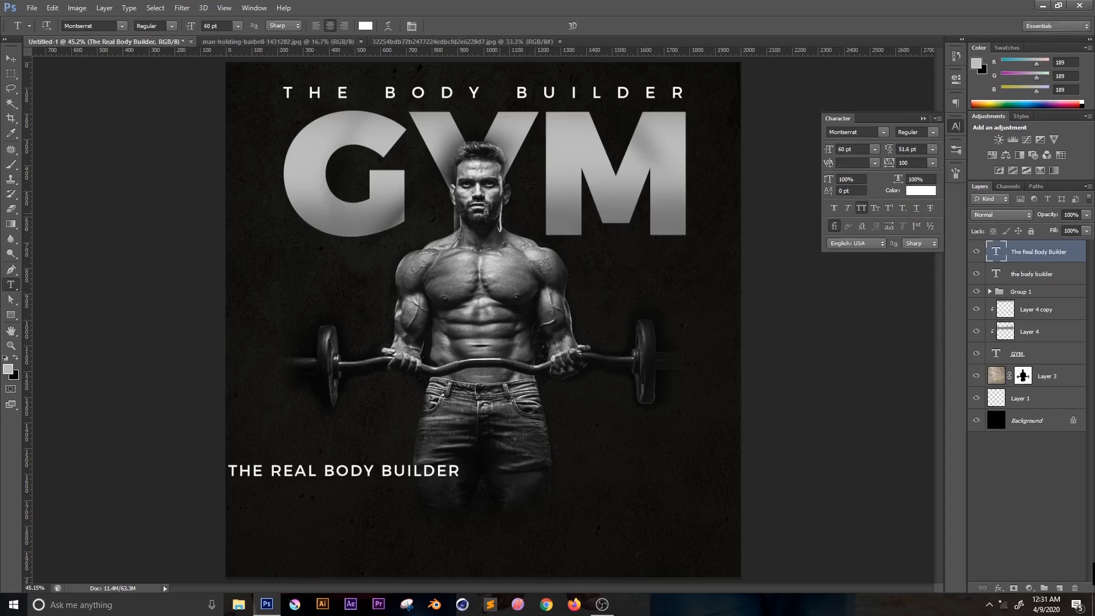
click(11, 58)
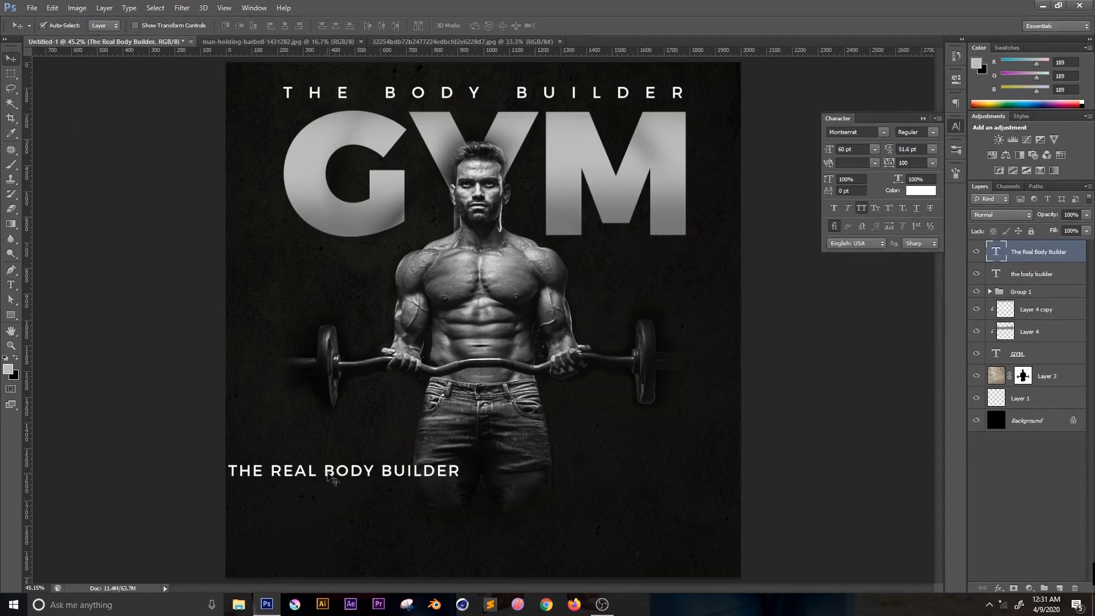
drag(333, 479, 454, 467)
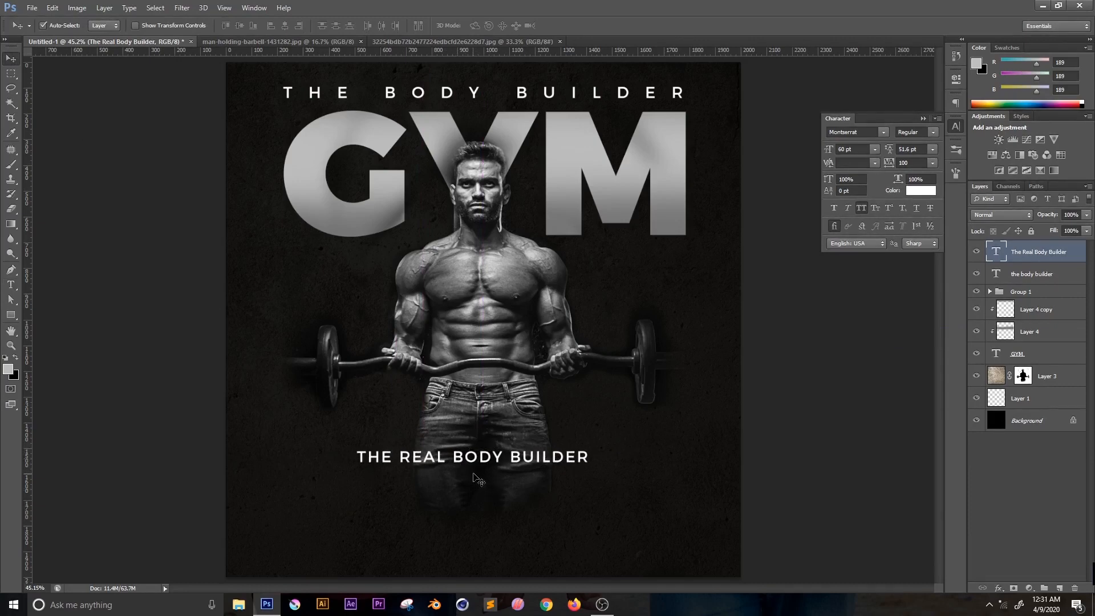
- Split the slogan into two lines before BODY and select all of its text
key(t)
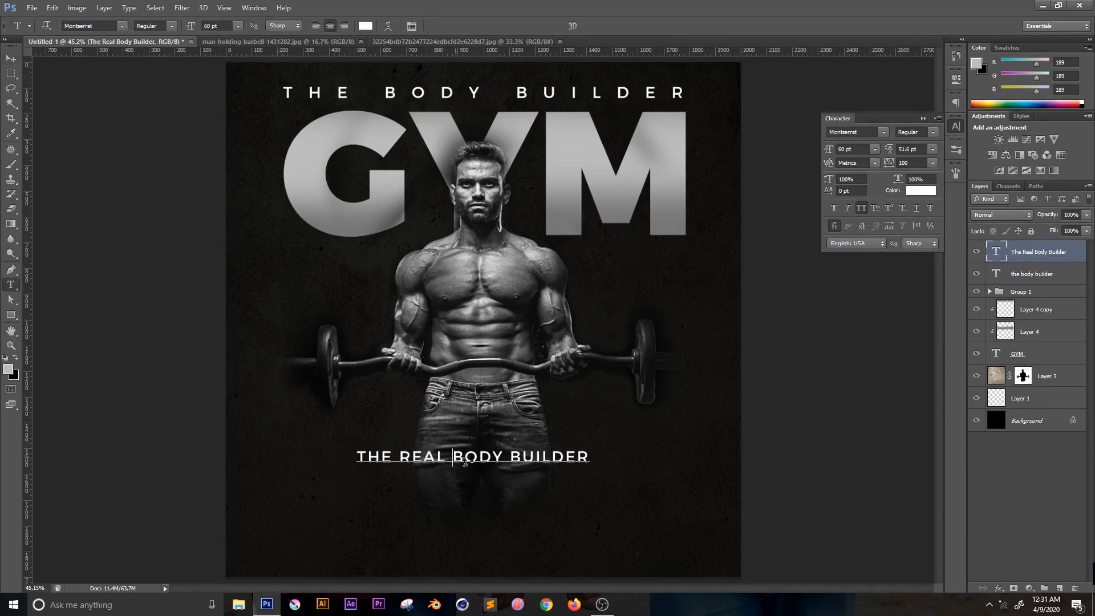
click(454, 458)
key(Return)
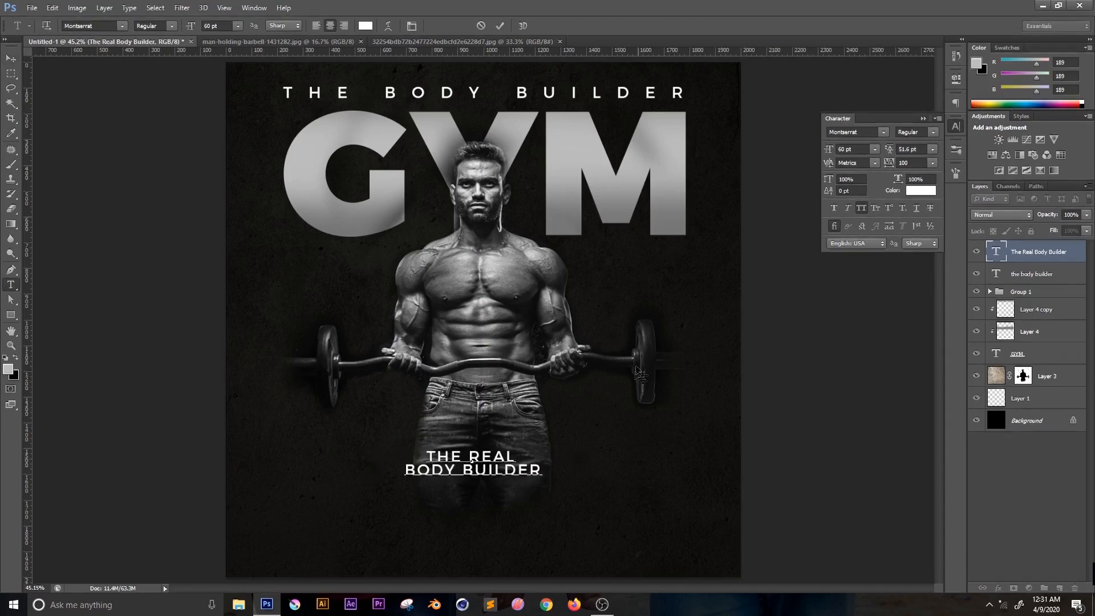
drag(524, 471, 381, 437)
- Try the fonts the dark, Denmark and Hobo Std on the selected slogan
click(122, 25)
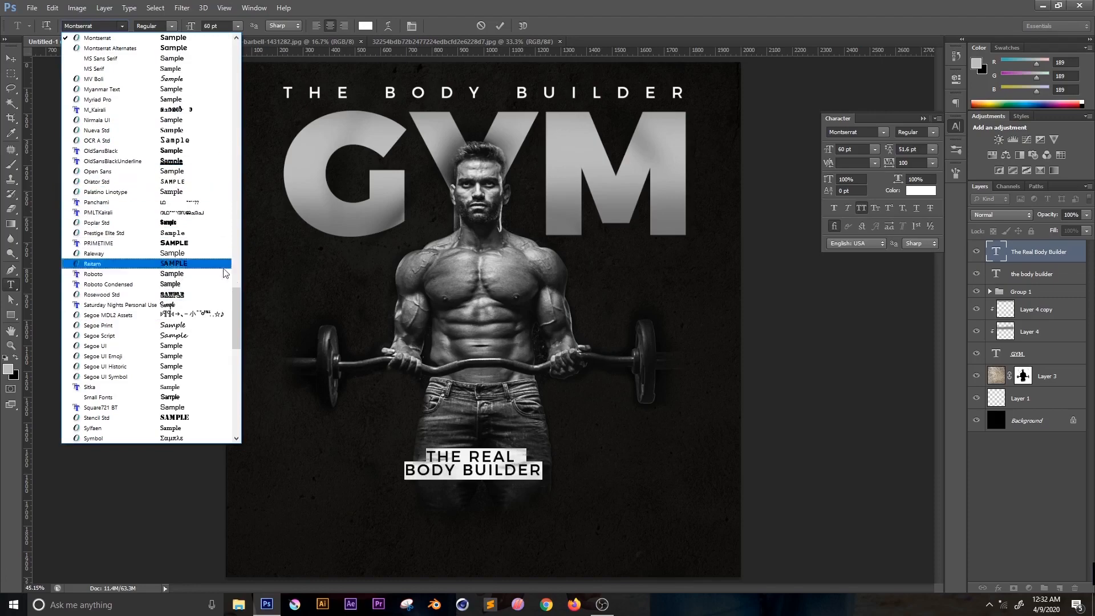
drag(237, 303, 243, 346)
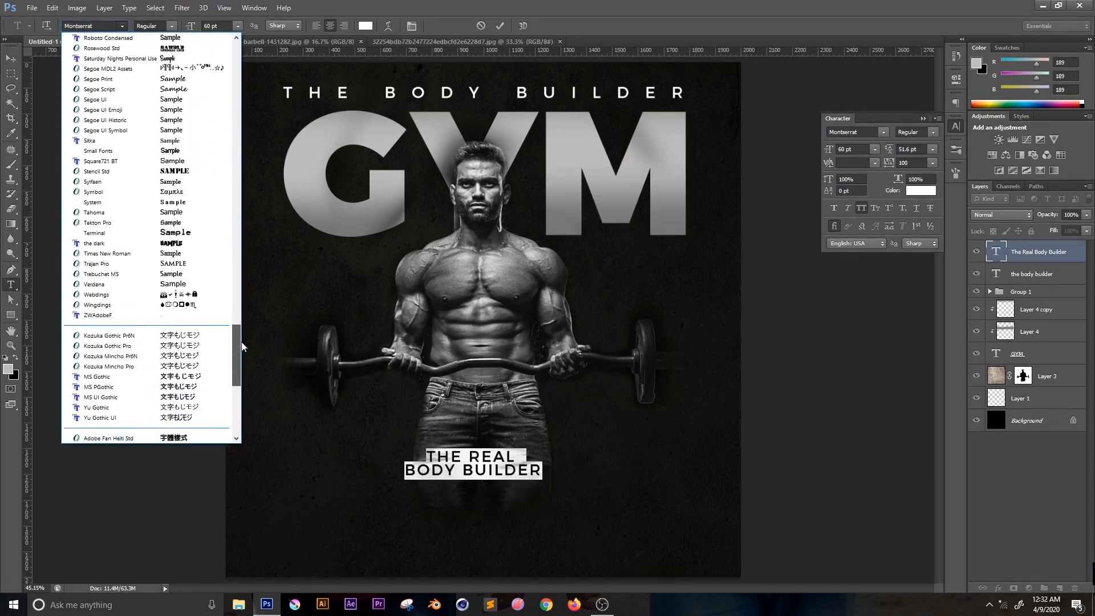
scroll(241, 341, up, 2)
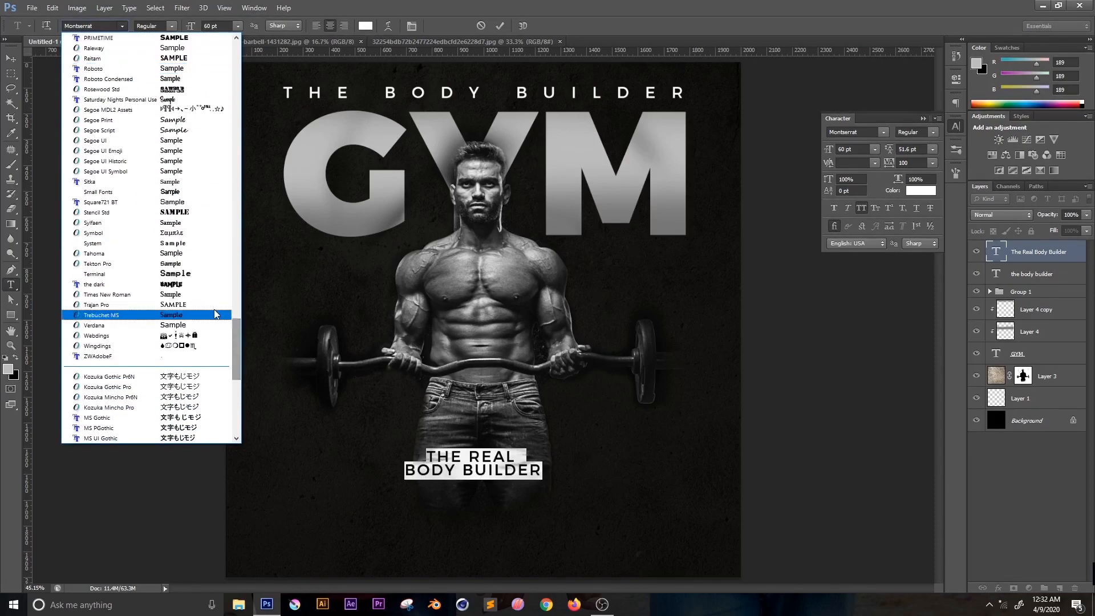
click(114, 314)
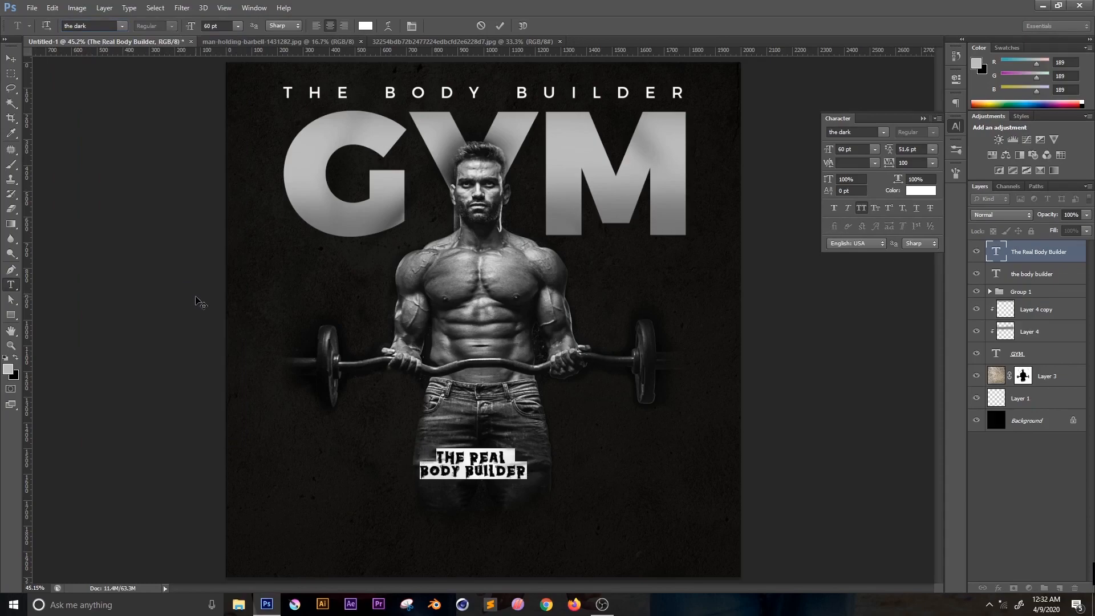
click(118, 29)
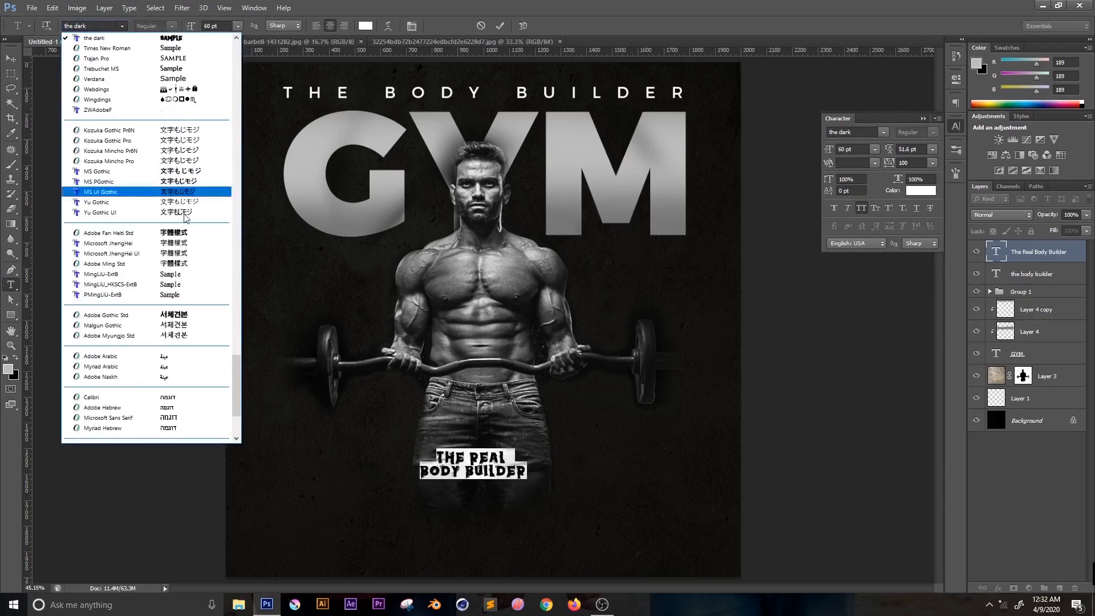
drag(232, 349, 216, 50)
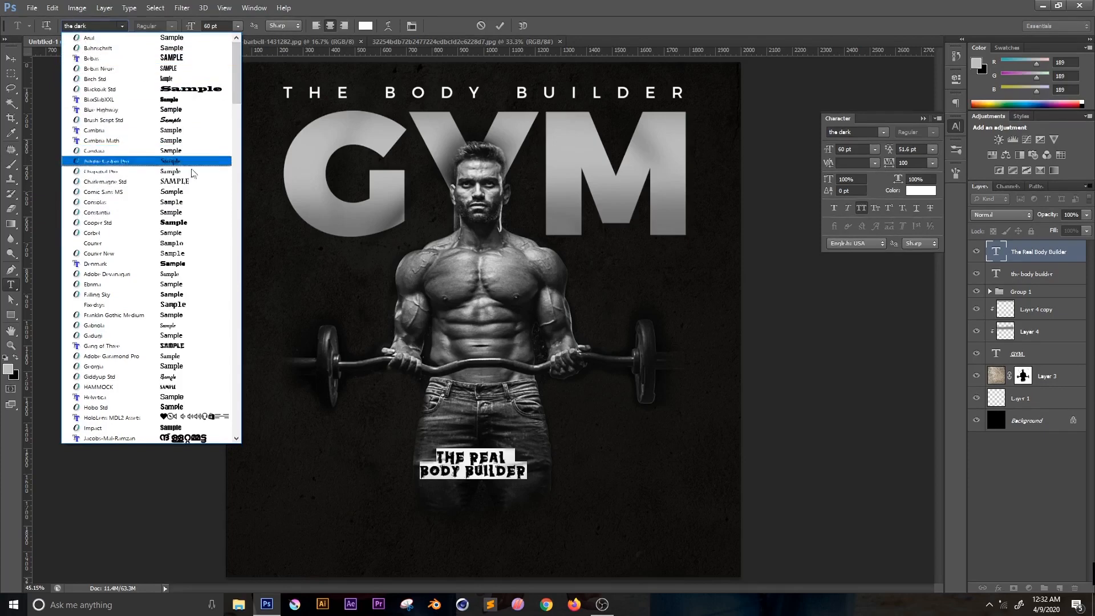
click(194, 268)
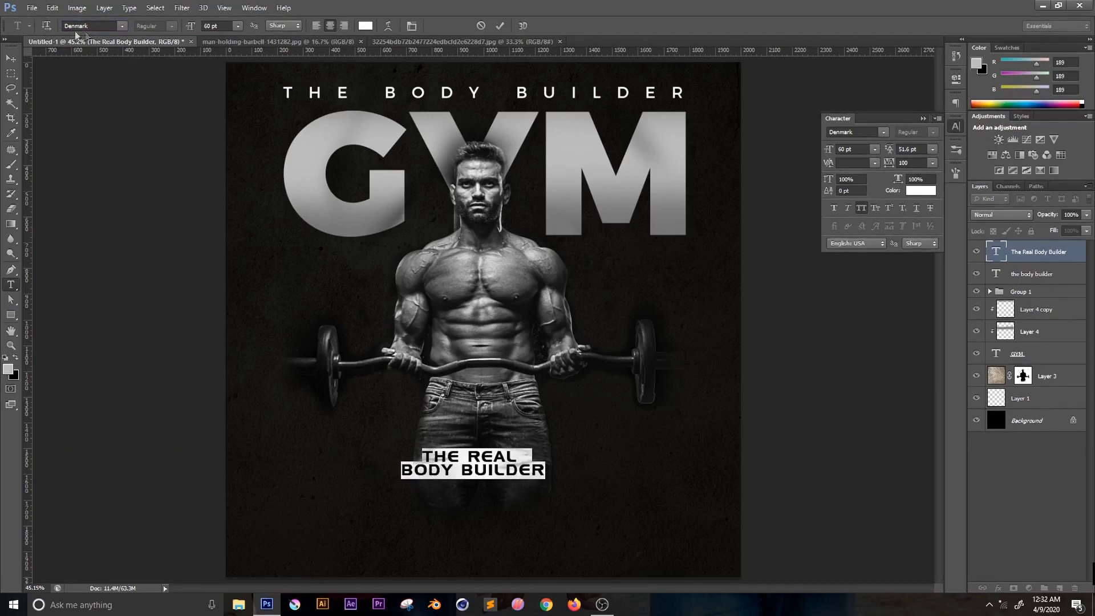
click(122, 26)
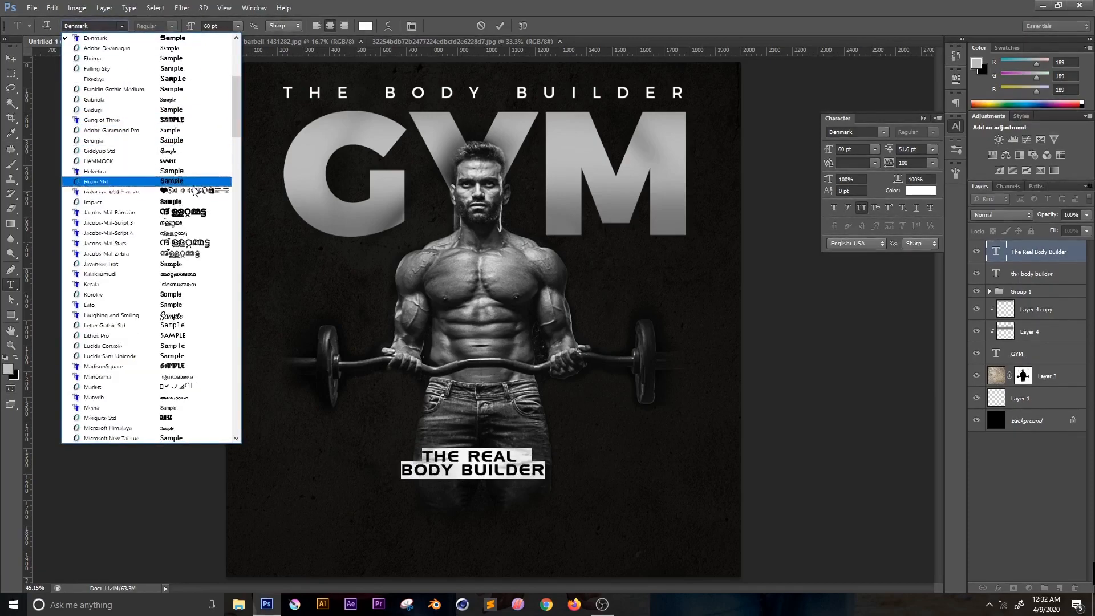
click(195, 181)
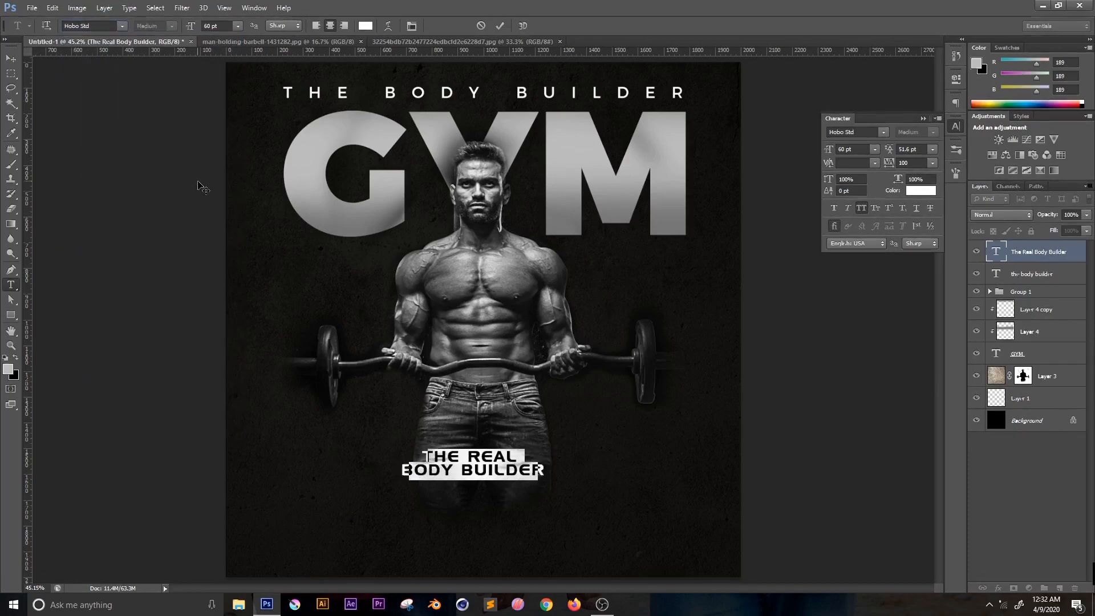
- Change the selected slogan's font to MadisonSquare
click(122, 26)
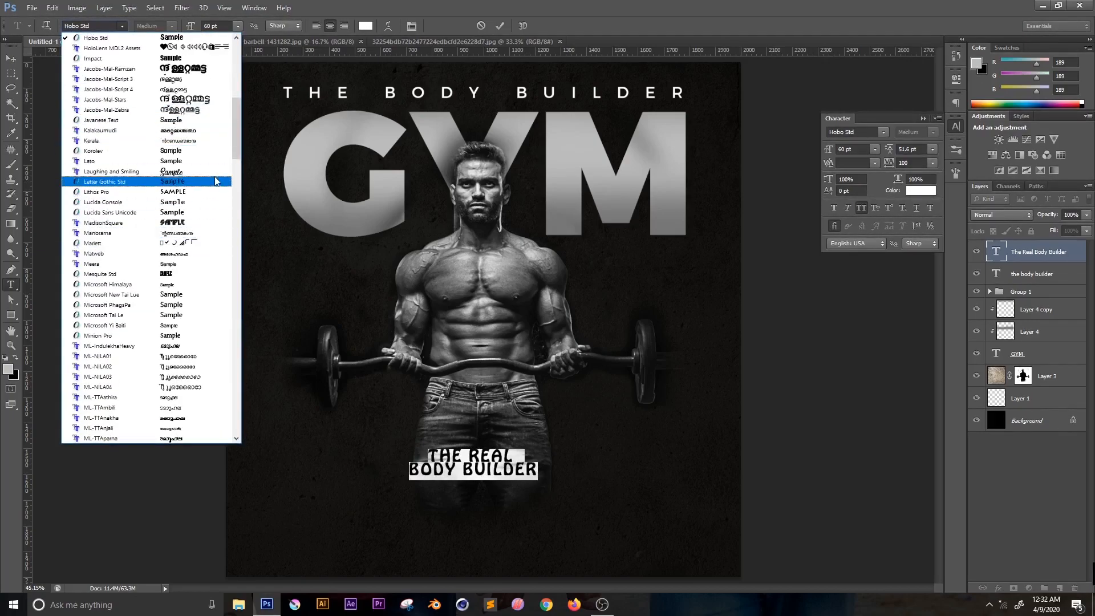
click(198, 224)
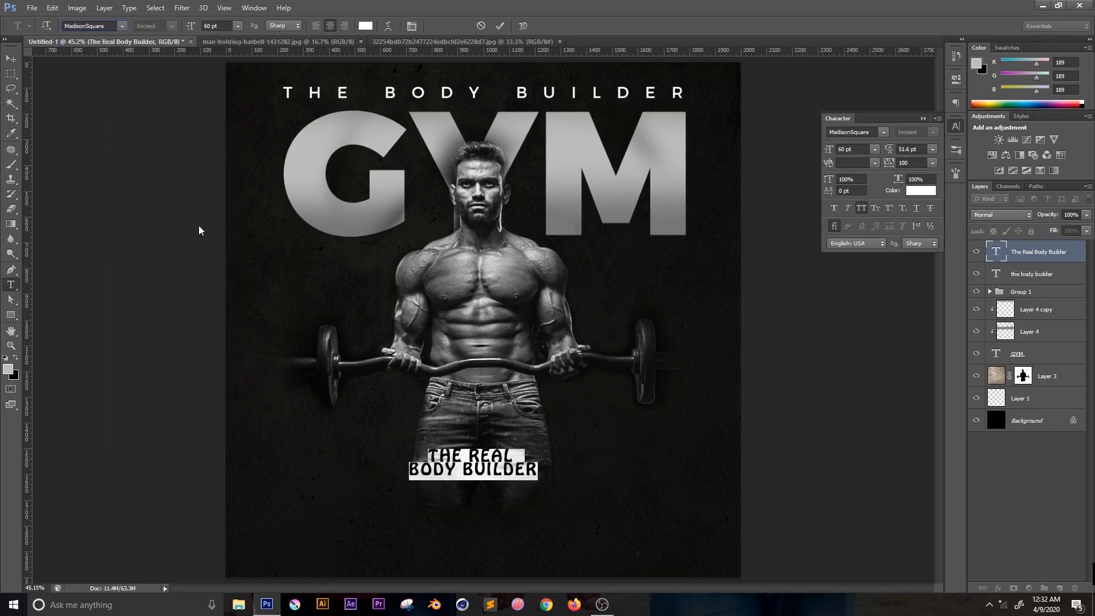
click(525, 472)
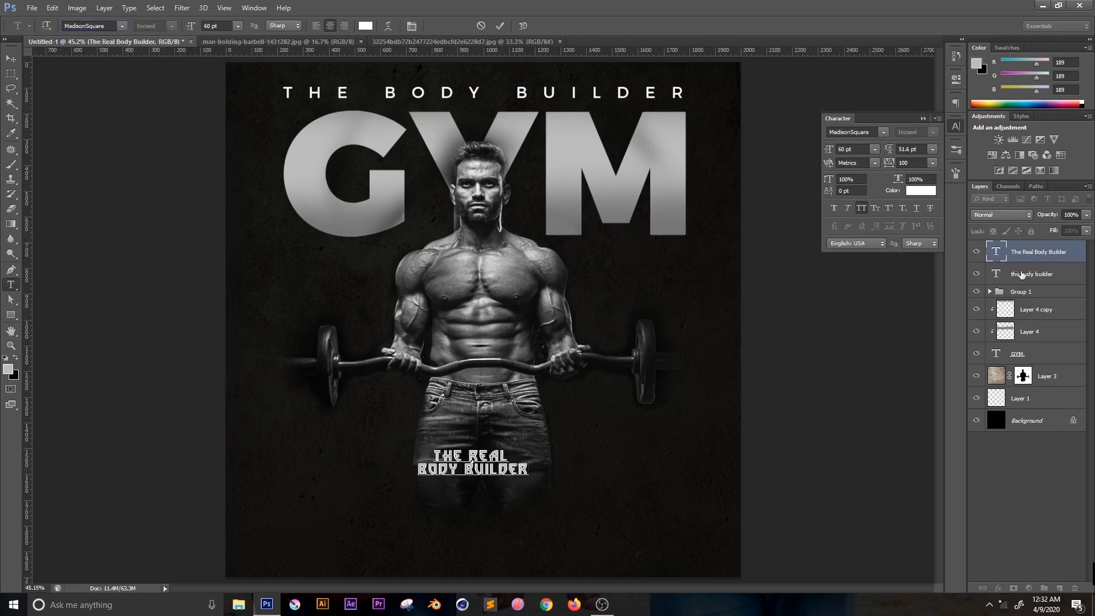
- Set the foreground colour to red ff2424 and recolour the slogan with it
click(8, 369)
click(890, 150)
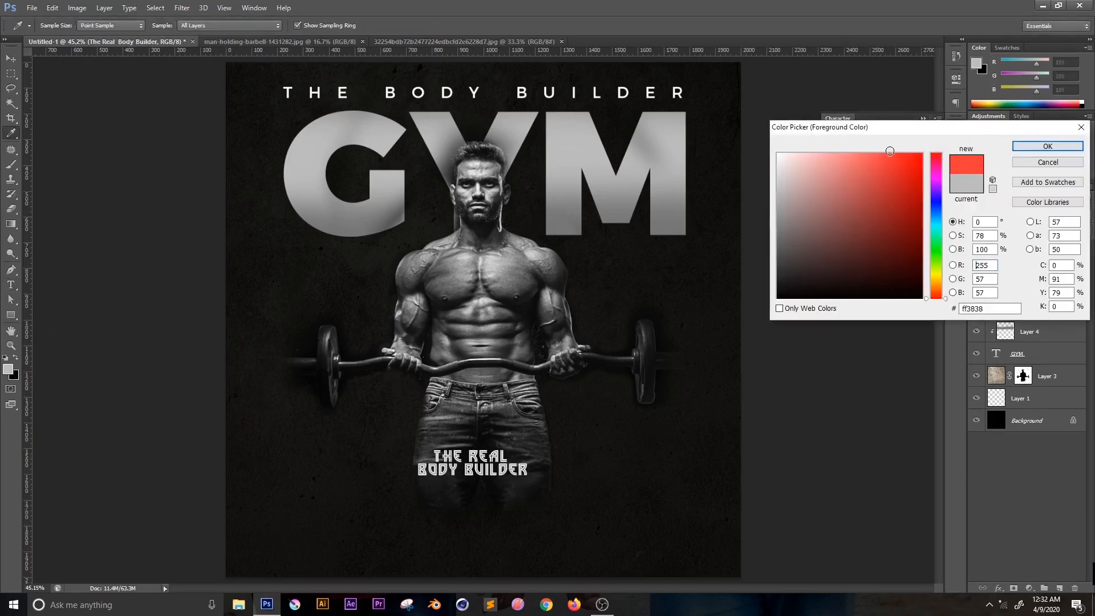
drag(902, 158, 902, 156)
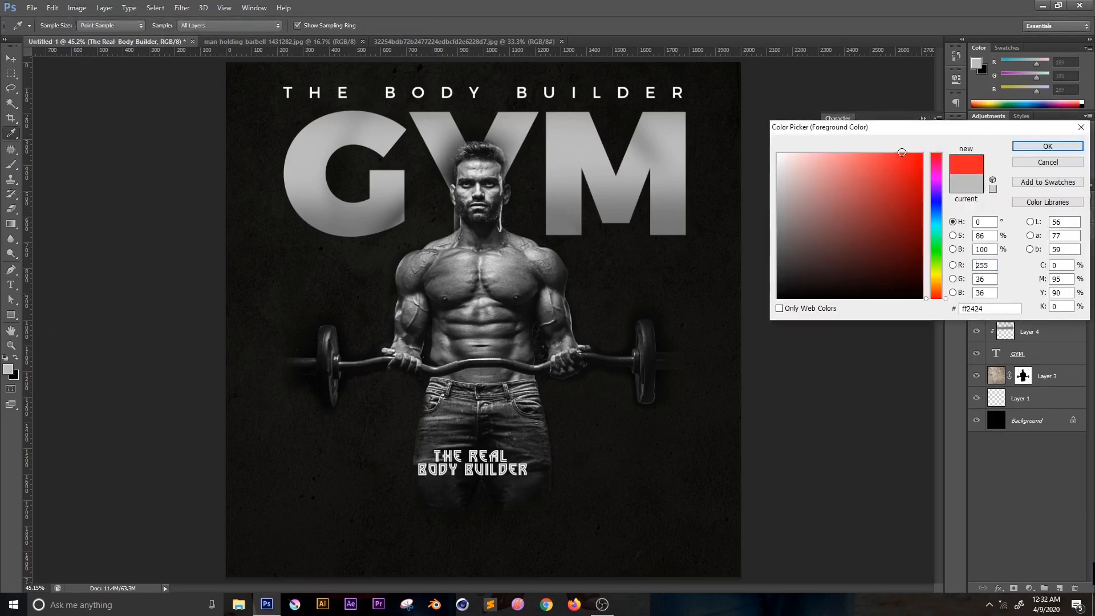
click(1032, 146)
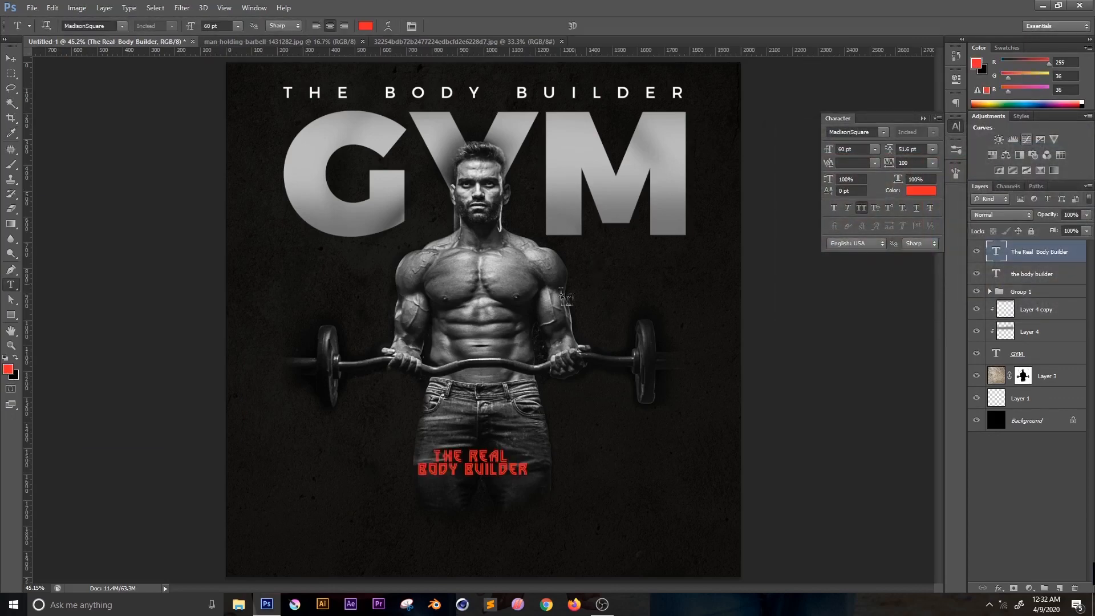
- Transform the slogan to about 309% scale and about -9.7° rotation, shifting it slightly right across the man's legs
key(ctrl+t)
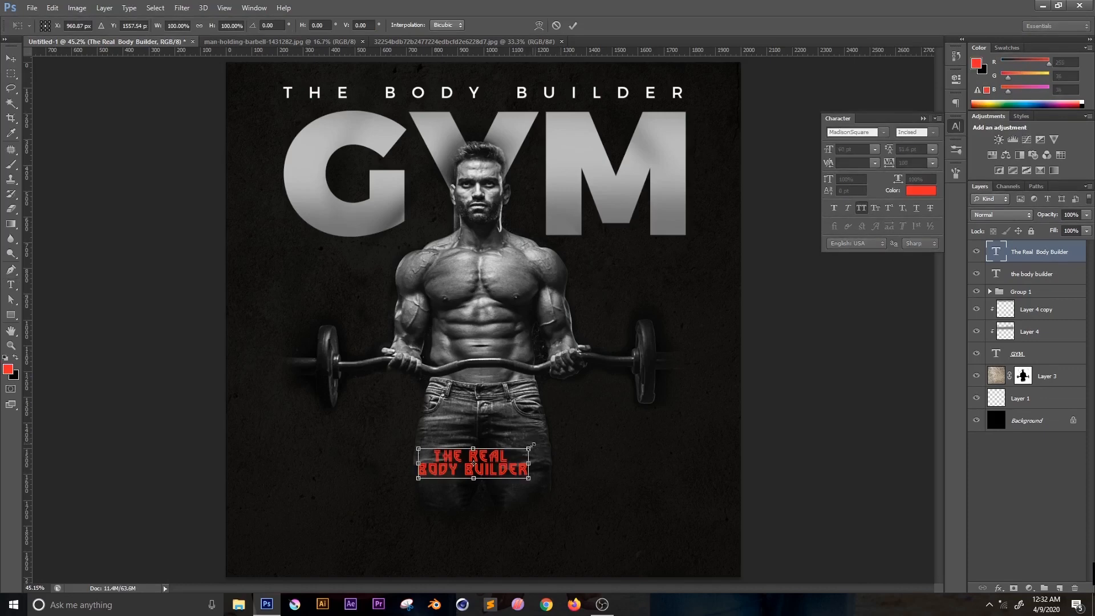
drag(529, 444, 595, 366)
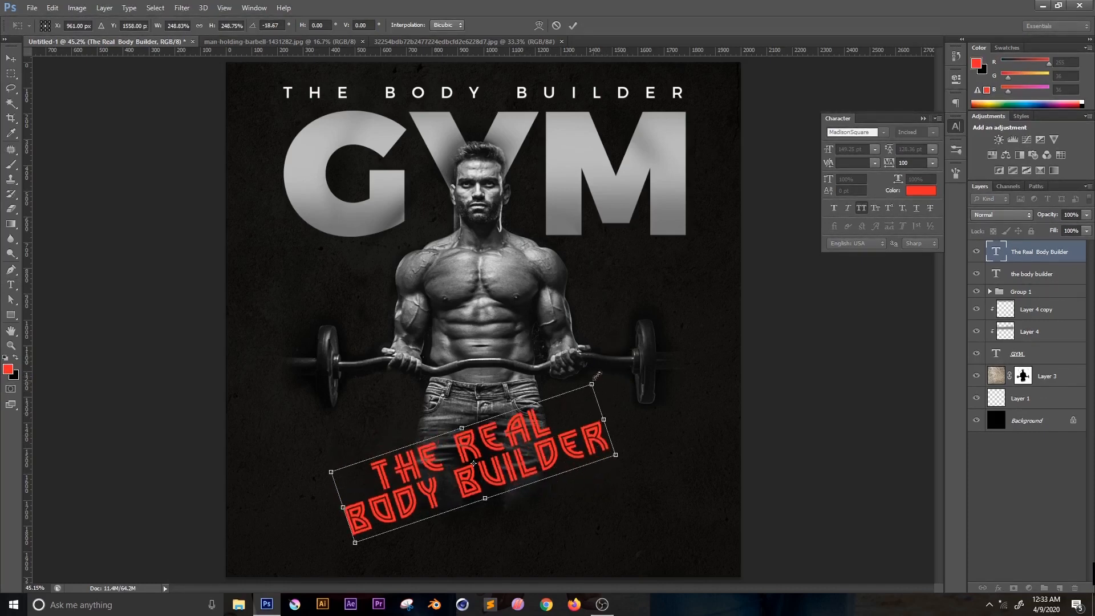
drag(593, 386, 647, 346)
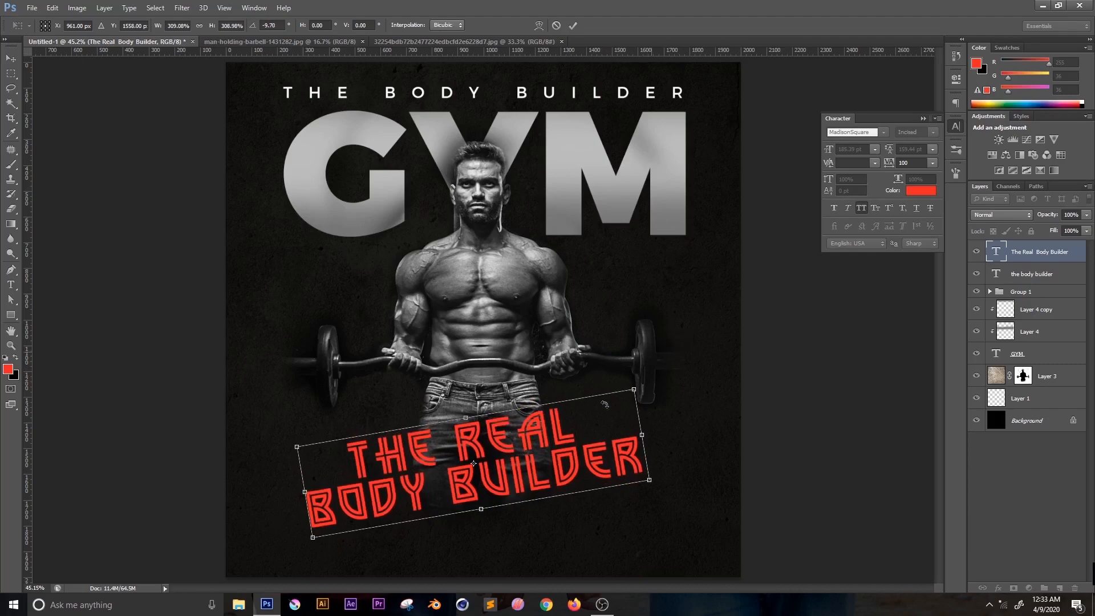
drag(566, 451, 582, 454)
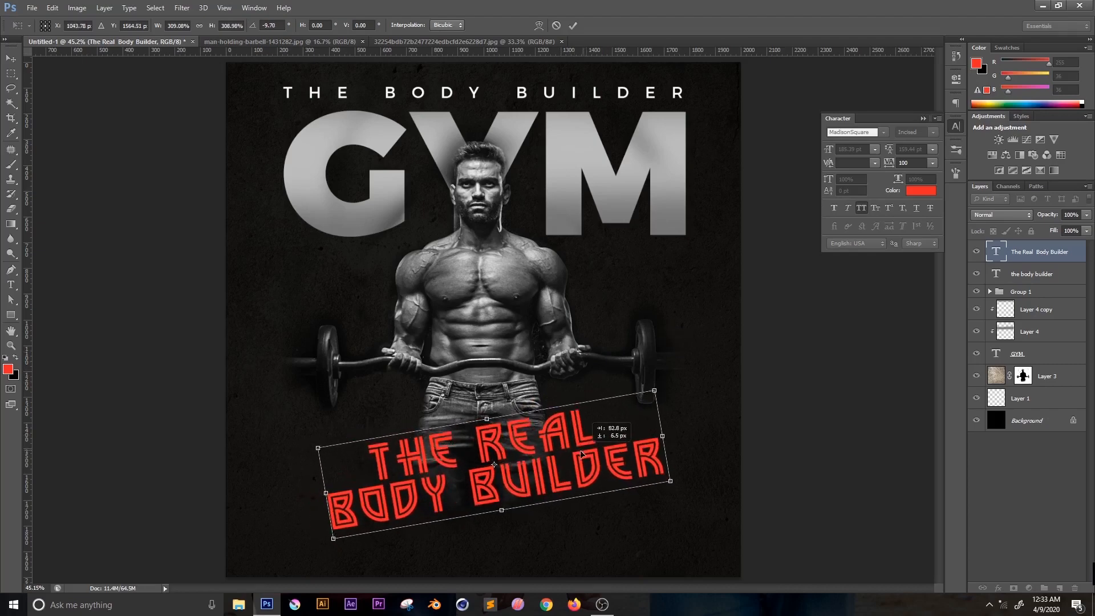
key(Return)
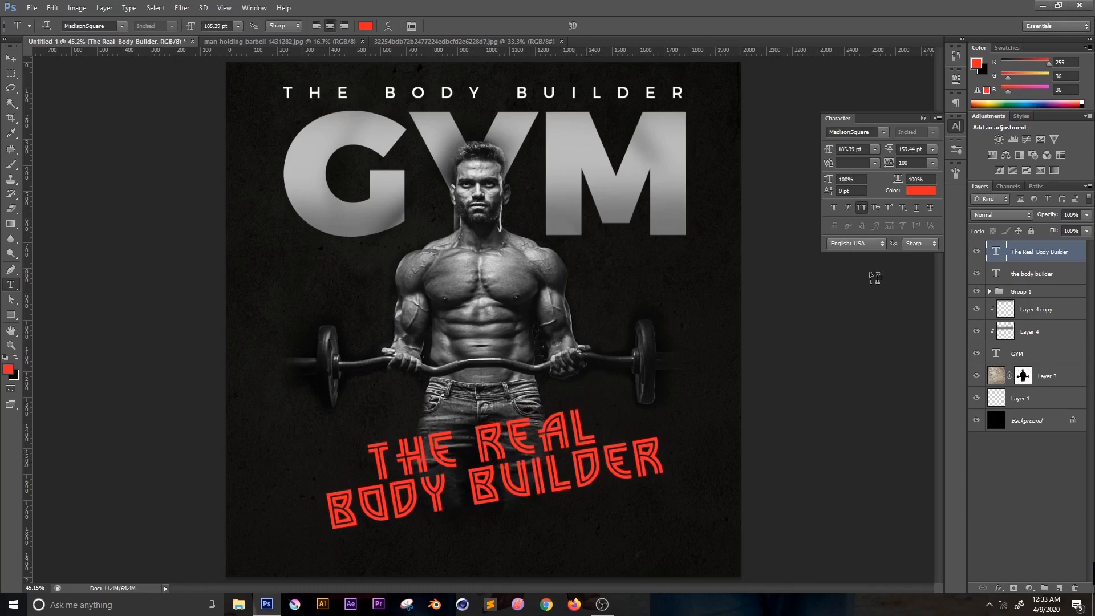
- Create a new layer above the slogan and set up the 90 px textured brush with near-black sampled from the poster
click(1059, 588)
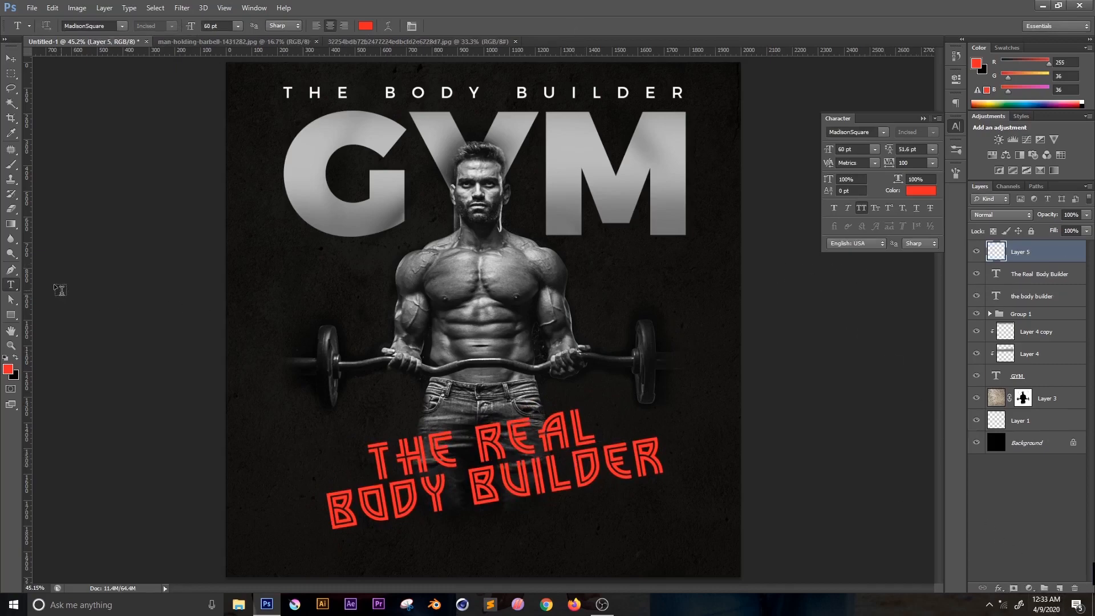
key(b)
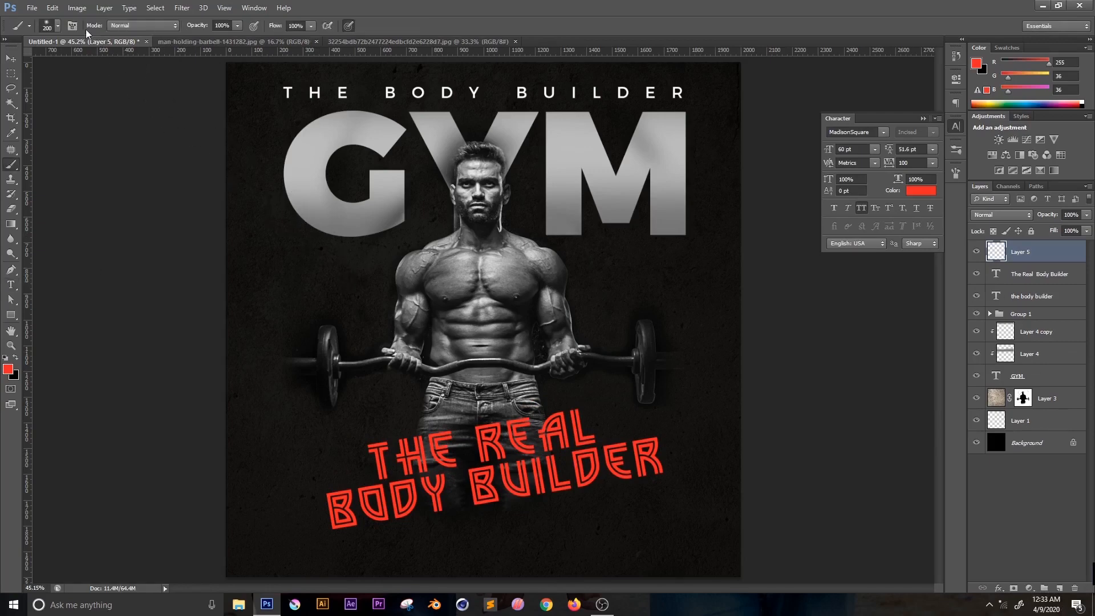
click(57, 25)
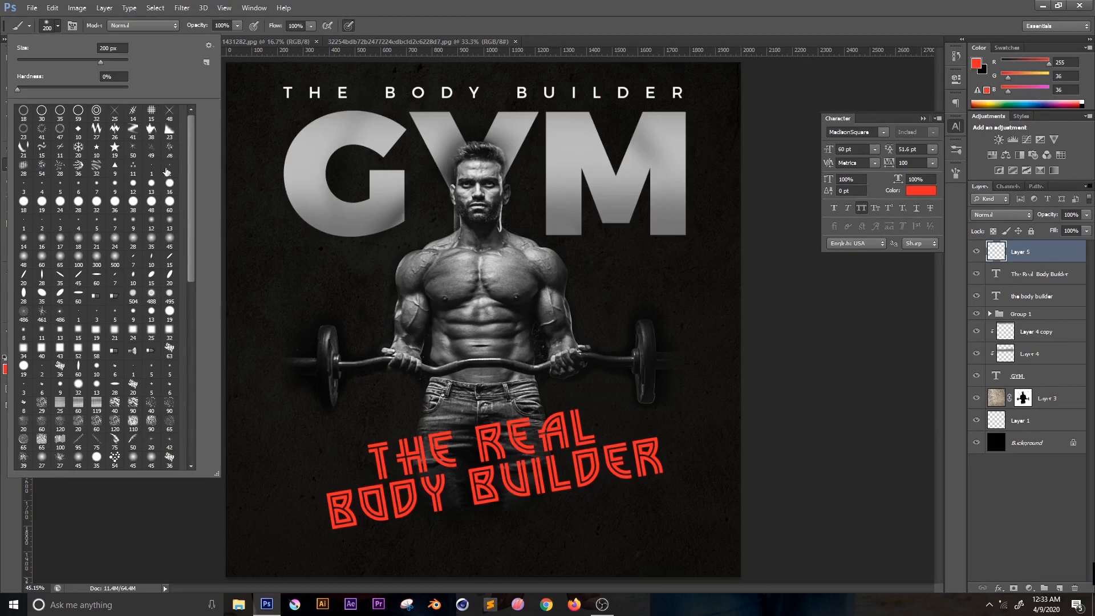
click(132, 404)
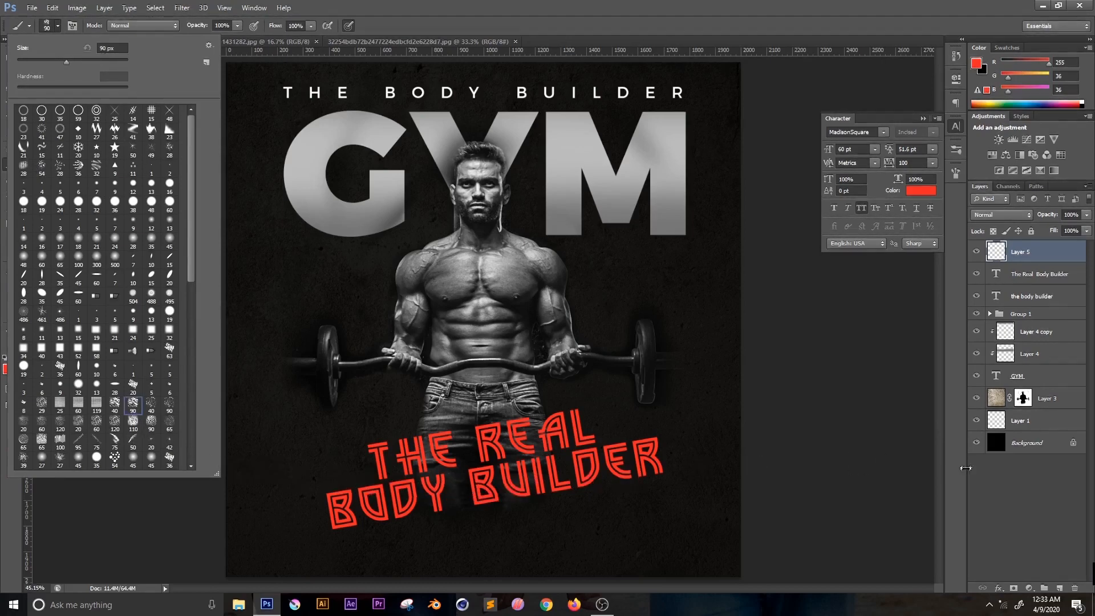
click(438, 427)
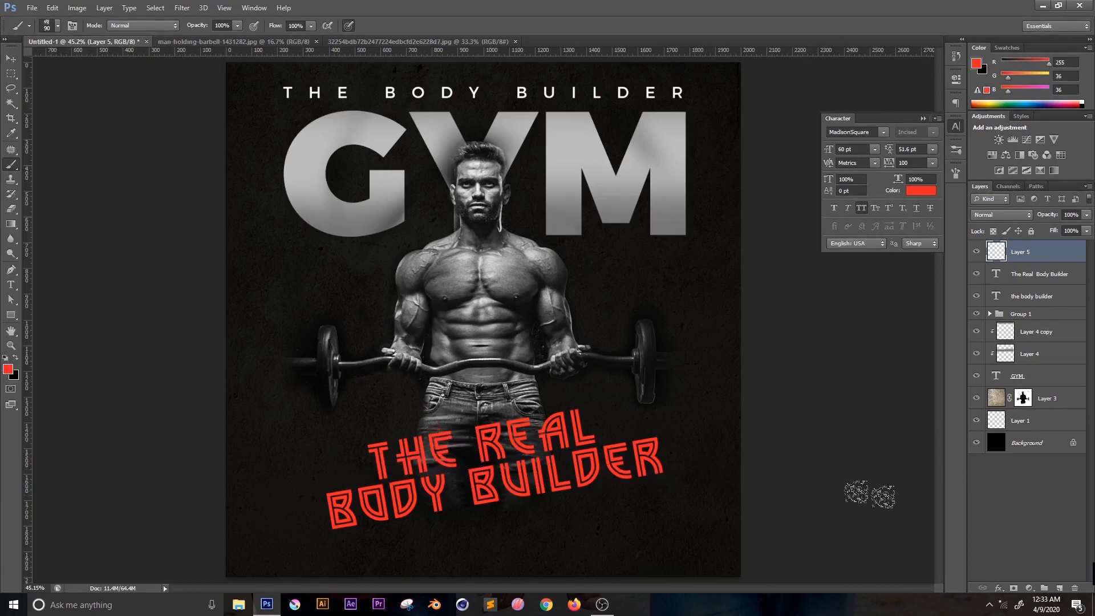
key(i)
click(311, 346)
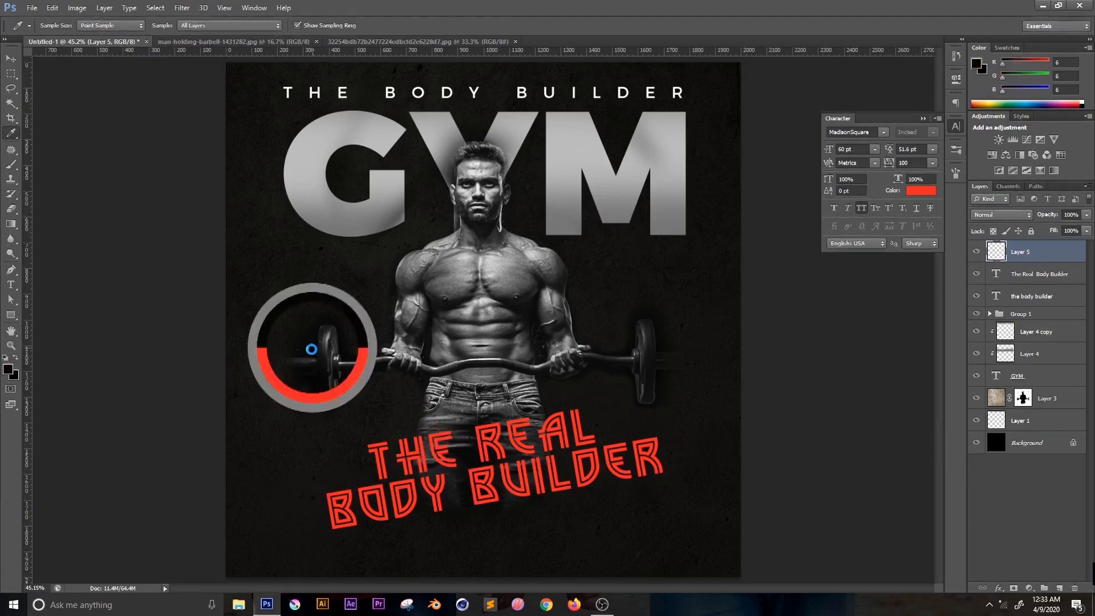
key(b)
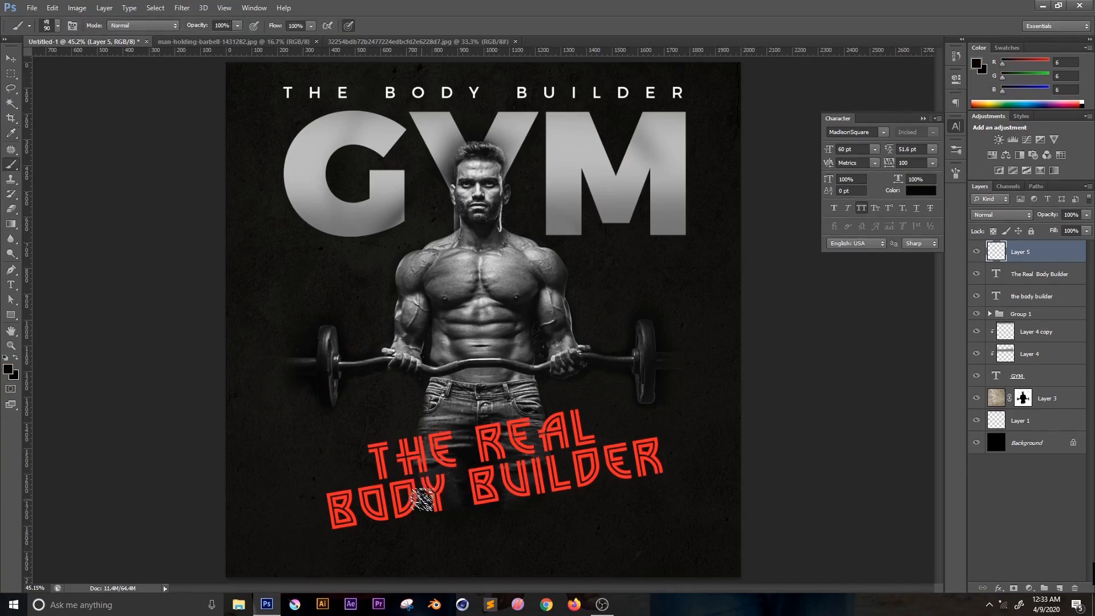
- Paint rough near-black grunge strokes over the slogan area with the textured brush enlarged to 400 px
key(bracketright)
key(bracketright)
key(bracketright)
key(bracketright)
key(bracketright)
key(bracketright)
key(bracketright)
key(bracketright)
key(bracketright)
key(bracketright)
key(bracketleft)
key(bracketleft)
key(bracketleft)
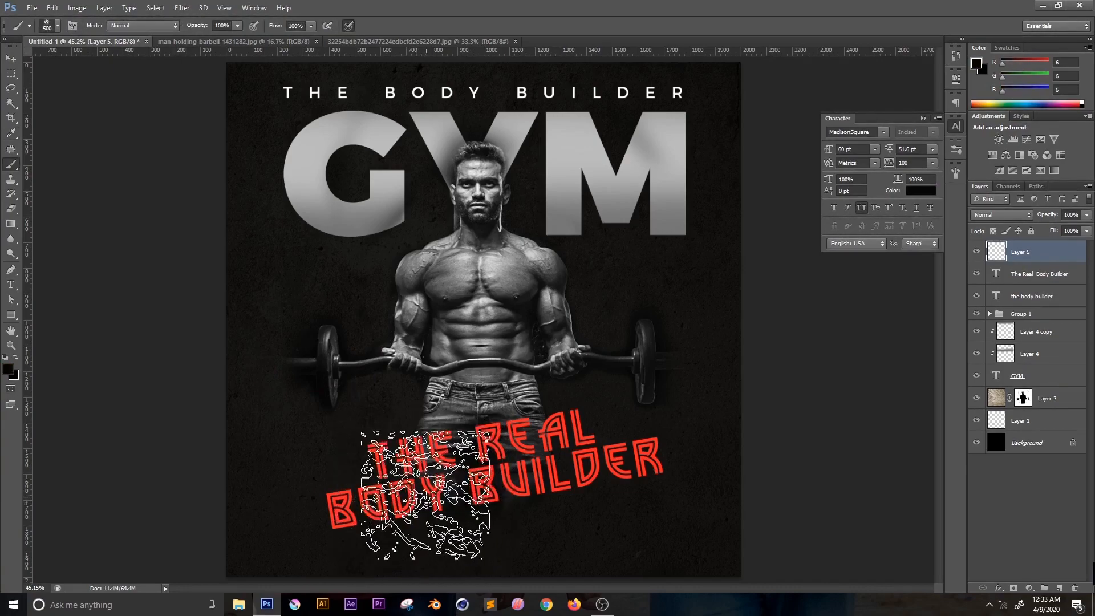
mouse_move(407, 487)
mouse_down()
mouse_move(493, 462)
mouse_move(494, 478)
mouse_move(450, 487)
mouse_move(514, 481)
mouse_move(483, 470)
mouse_move(428, 487)
mouse_move(575, 464)
mouse_move(539, 438)
mouse_move(483, 434)
mouse_move(465, 450)
mouse_move(399, 449)
mouse_move(399, 489)
mouse_move(363, 487)
mouse_move(367, 506)
mouse_move(596, 484)
mouse_up()
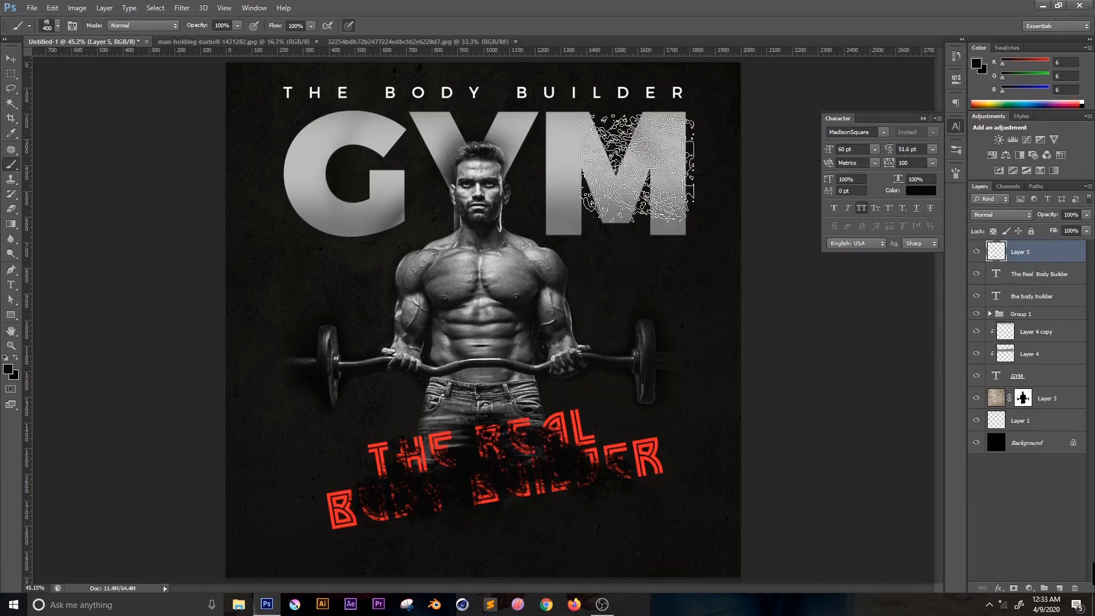
- Move Layer 5 below the slogan text layer and extend its dark grunge texture behind the lettering
click(11, 59)
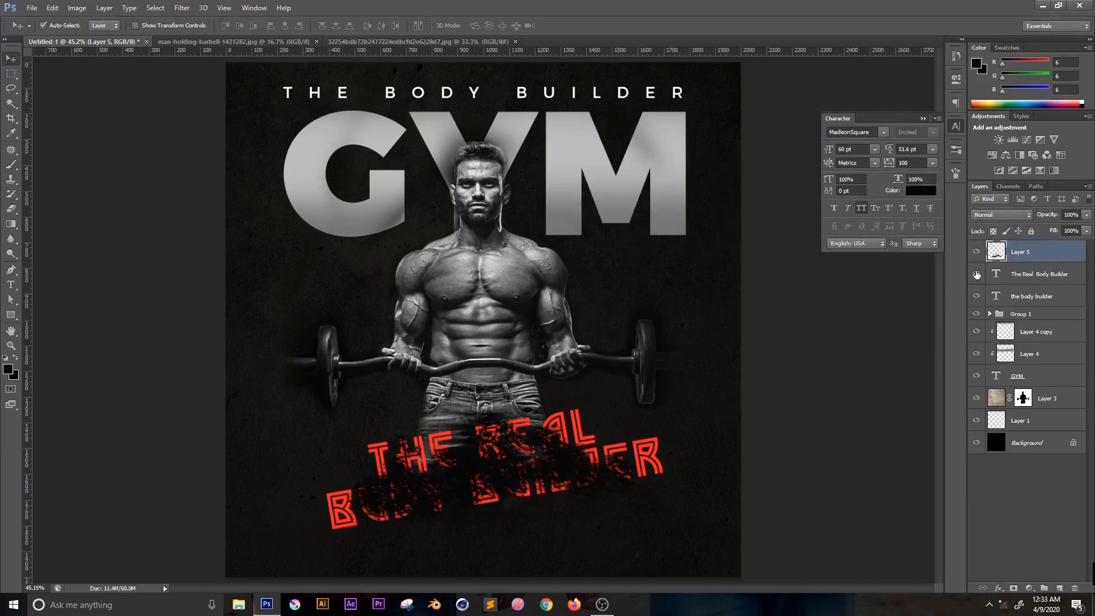
drag(1021, 255, 1018, 279)
drag(1015, 311, 1014, 285)
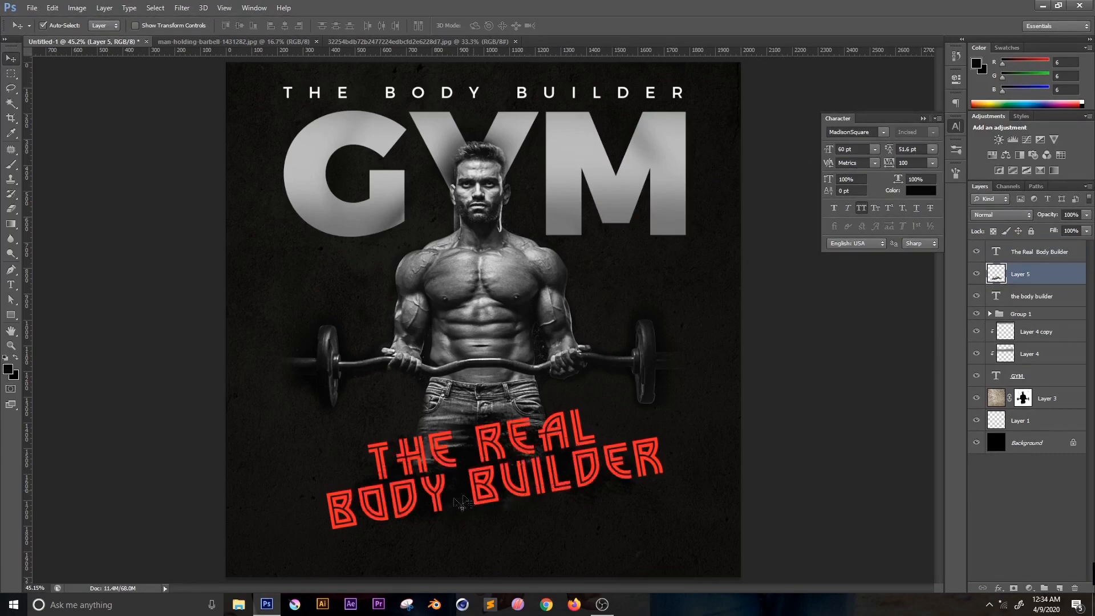
key(b)
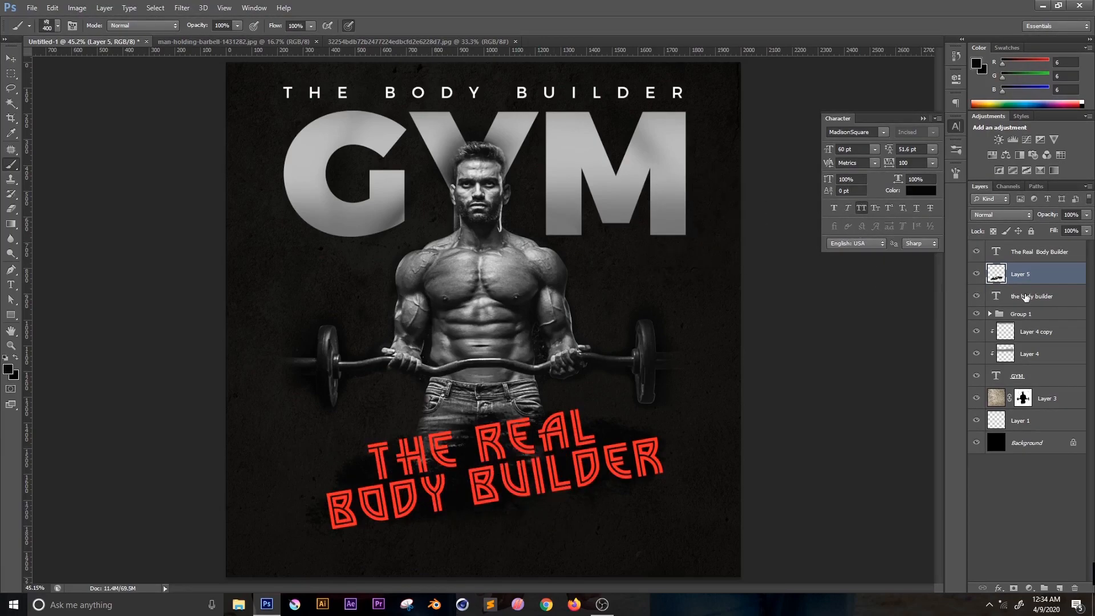
- Transform Layer 5's dark grunge patch to about 129% height, spreading it wider behind the slogan
key(ctrl+t)
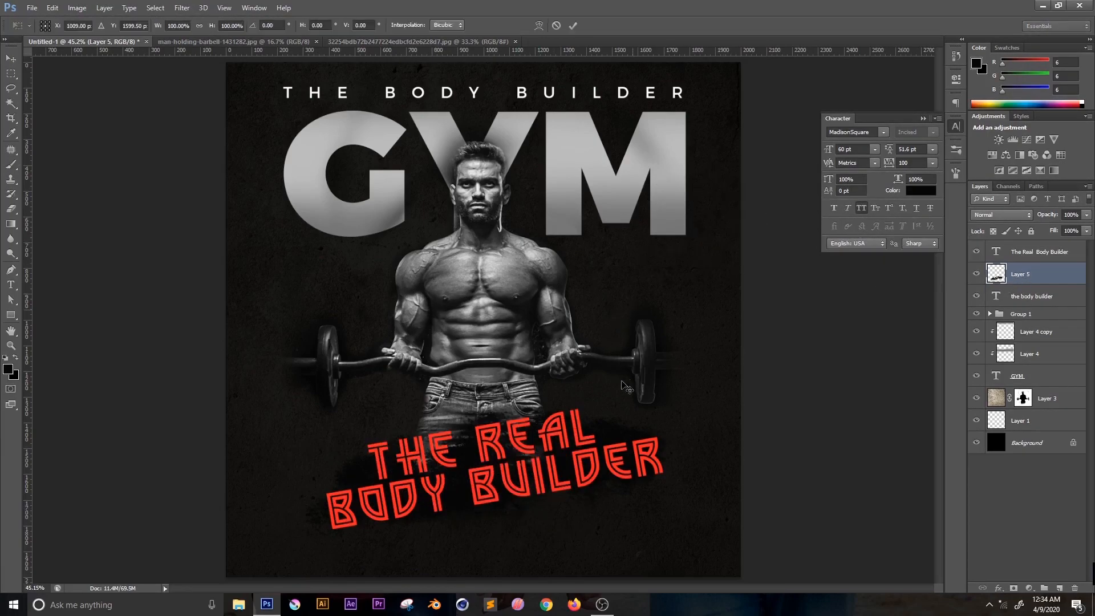
drag(666, 408, 717, 391)
mouse_move(685, 434)
mouse_down()
mouse_move(660, 429)
mouse_move(675, 428)
mouse_up()
key(Return)
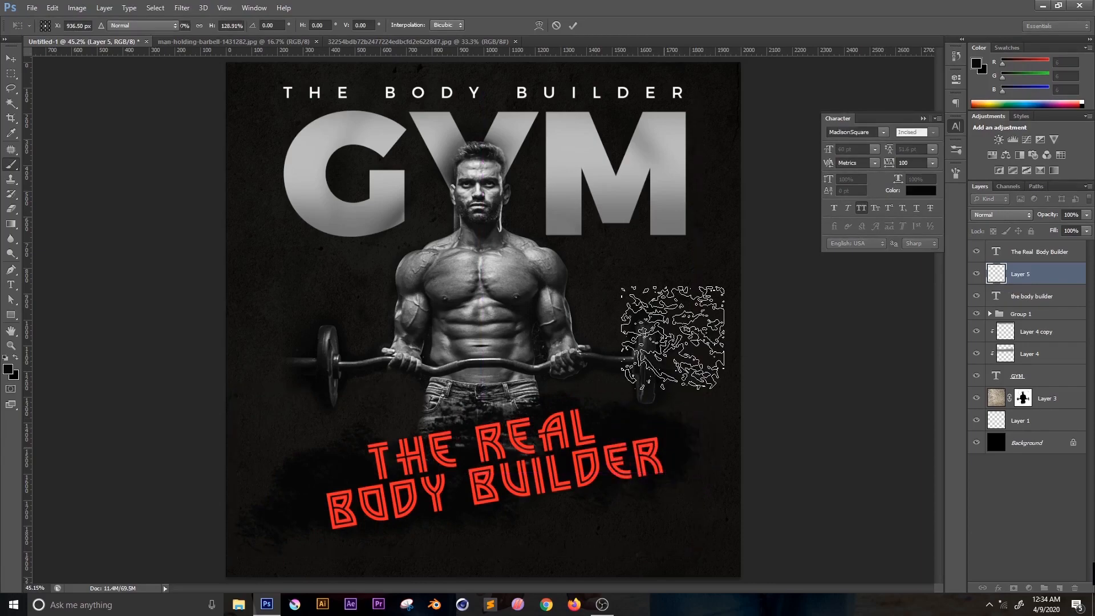
- Paint black on Layer 3's mask with a large soft round brush to hide the background texture along the poster's lower area
scroll(498, 327, down, 3)
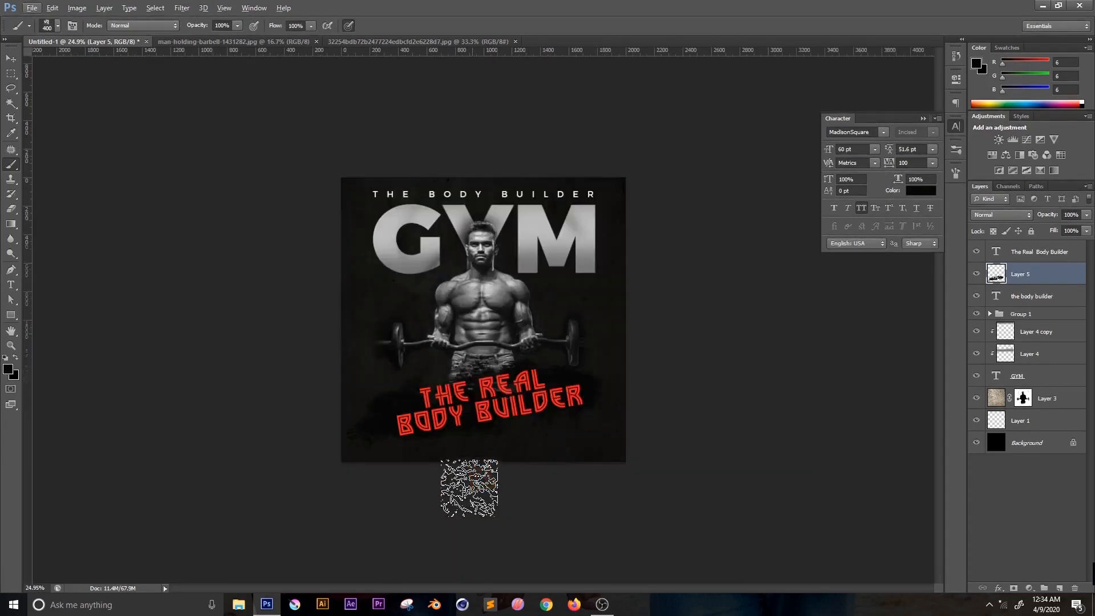
scroll(487, 384, up, 1)
scroll(523, 468, up, 1)
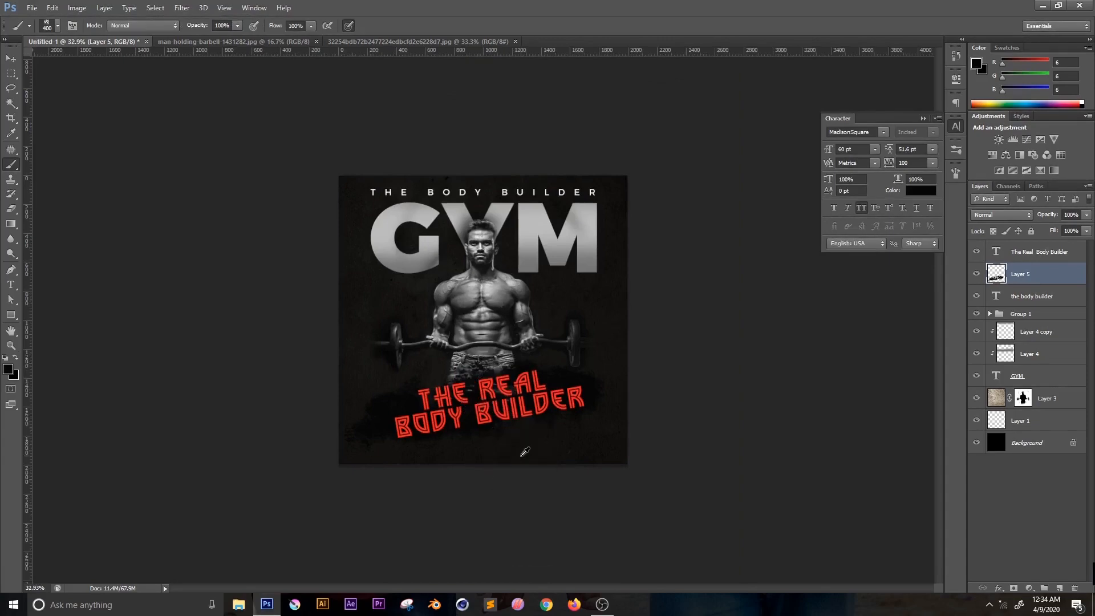
scroll(524, 452, up, 1)
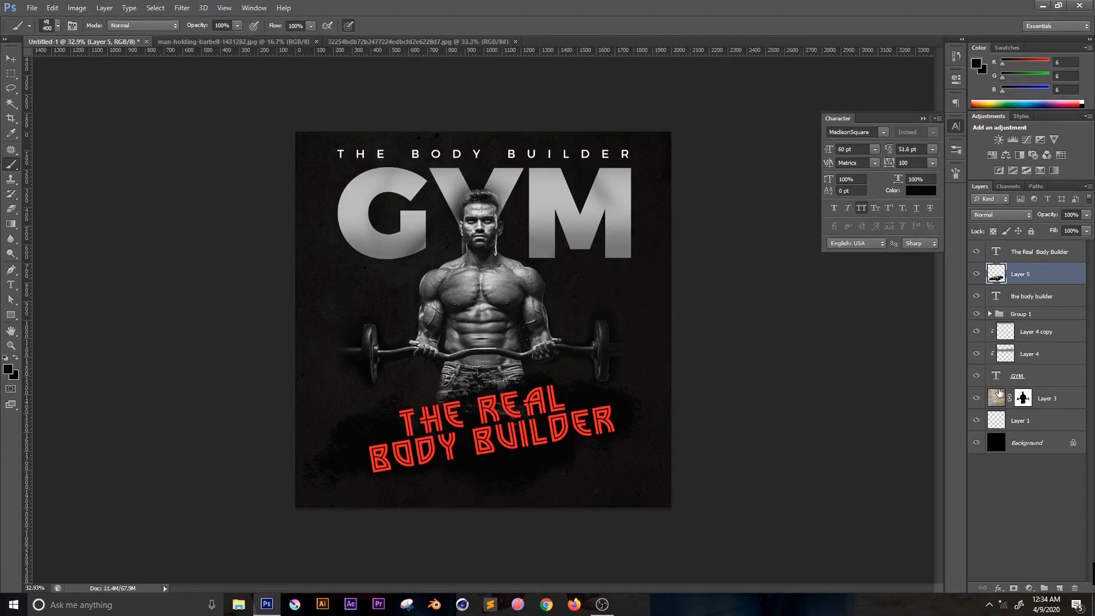
click(1031, 401)
key(x)
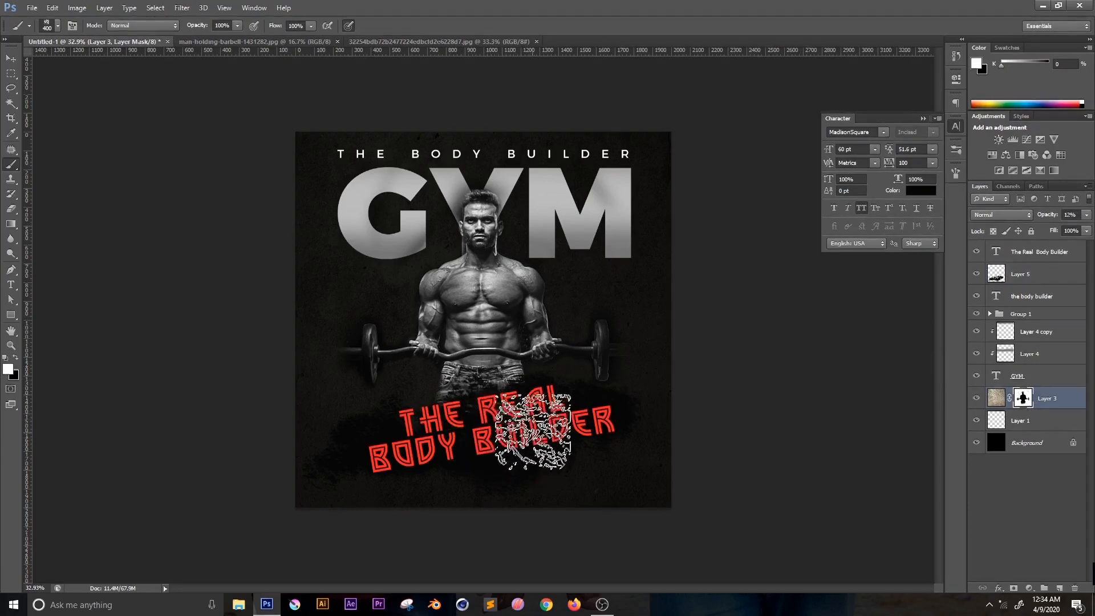
click(53, 32)
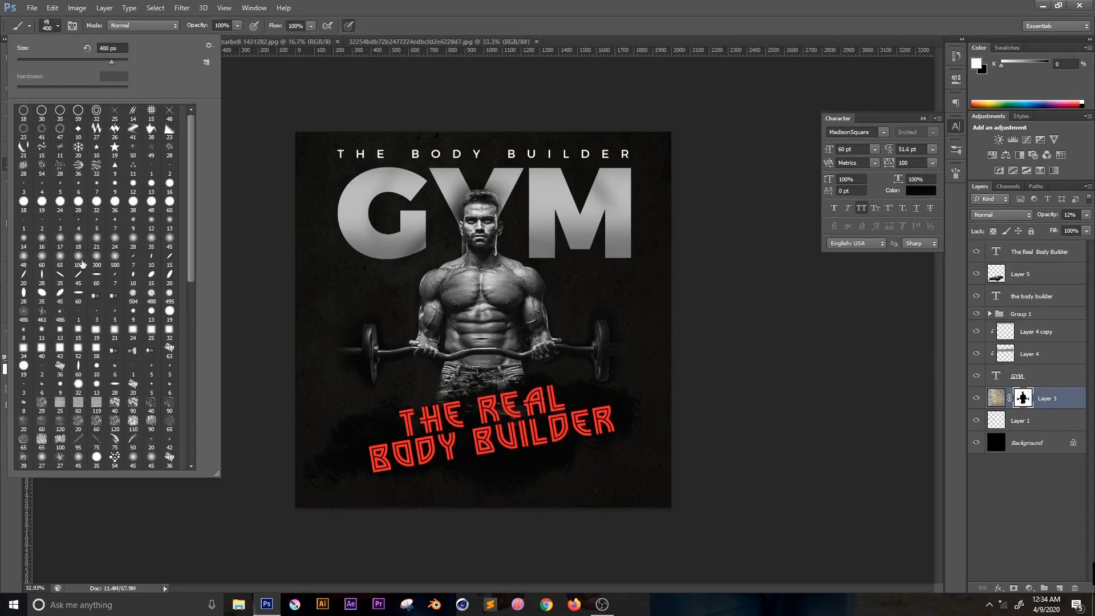
click(747, 528)
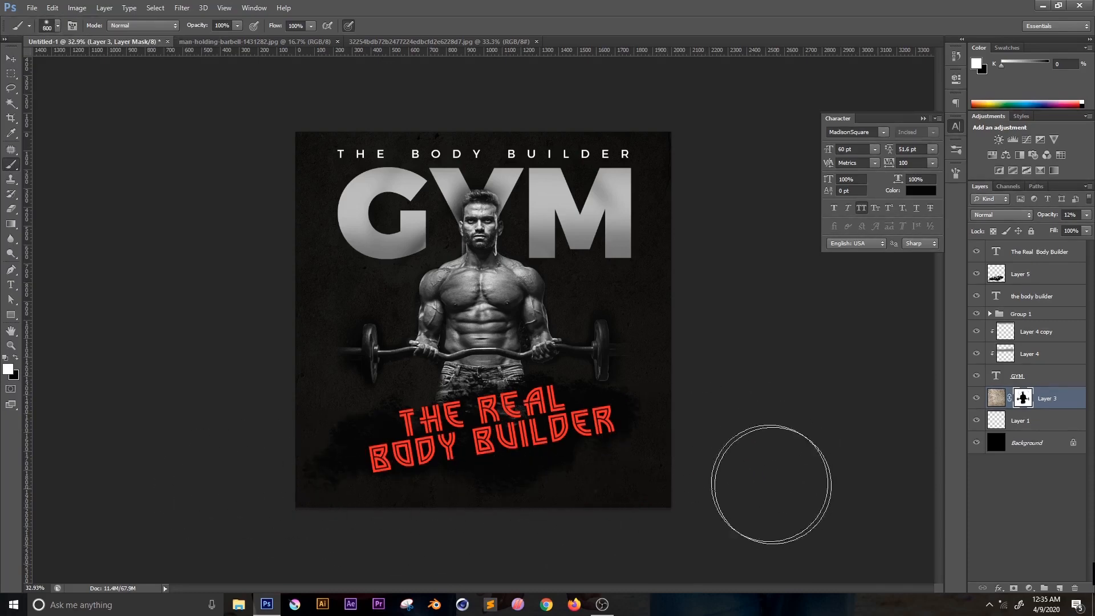
mouse_move(384, 384)
mouse_down()
mouse_move(388, 436)
mouse_move(421, 479)
mouse_up()
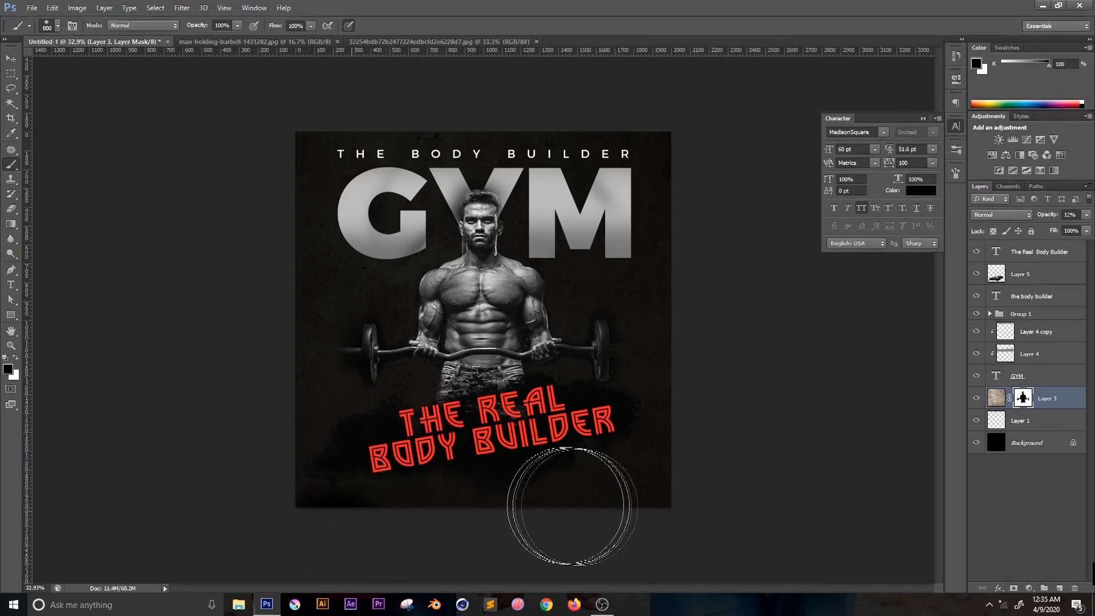
mouse_move(677, 504)
mouse_down()
mouse_move(789, 499)
mouse_move(559, 475)
mouse_move(308, 507)
mouse_move(276, 491)
mouse_move(545, 476)
mouse_up()
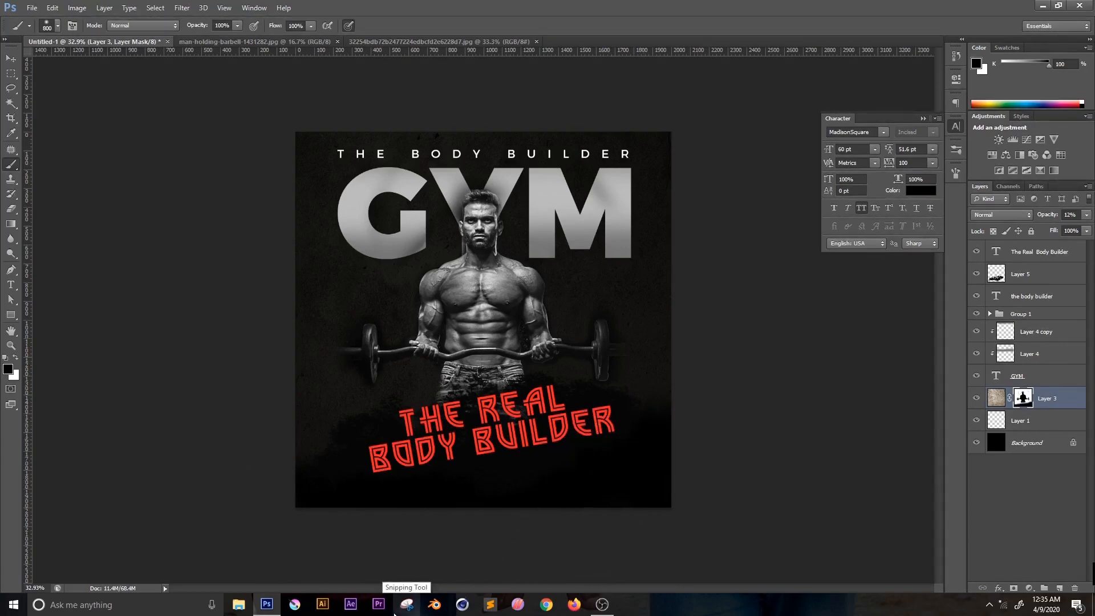
key(ctrl+0)
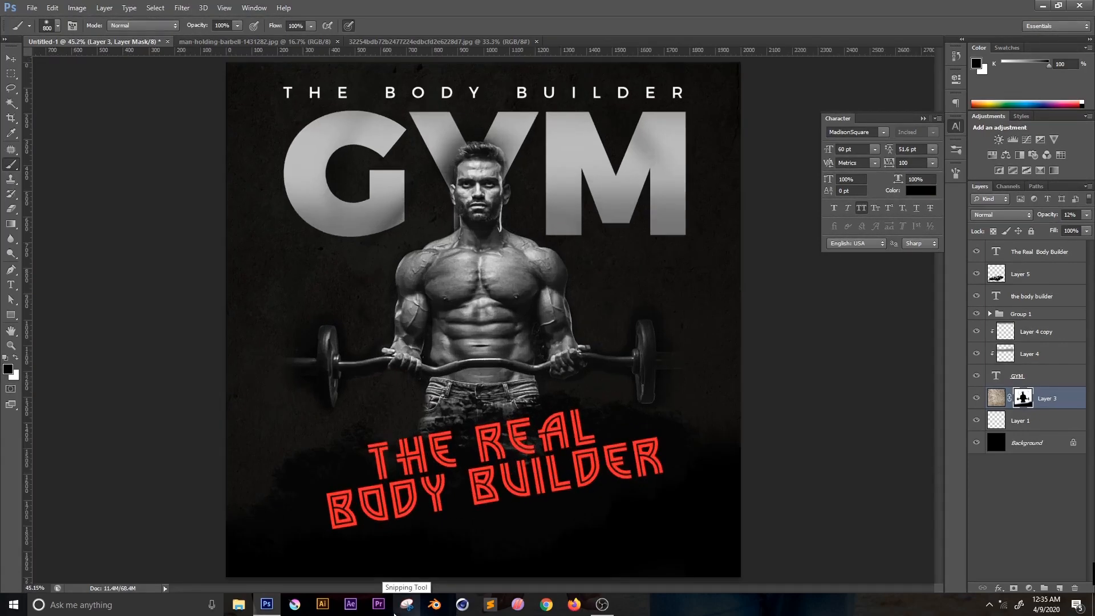
key(ctrl+1)
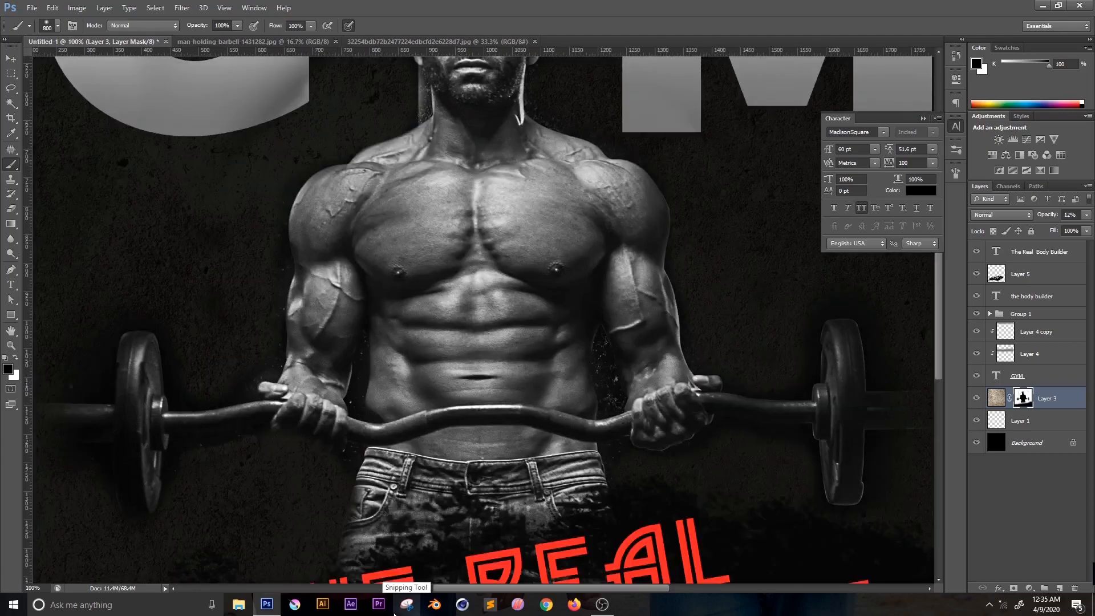
key(ctrl+0)
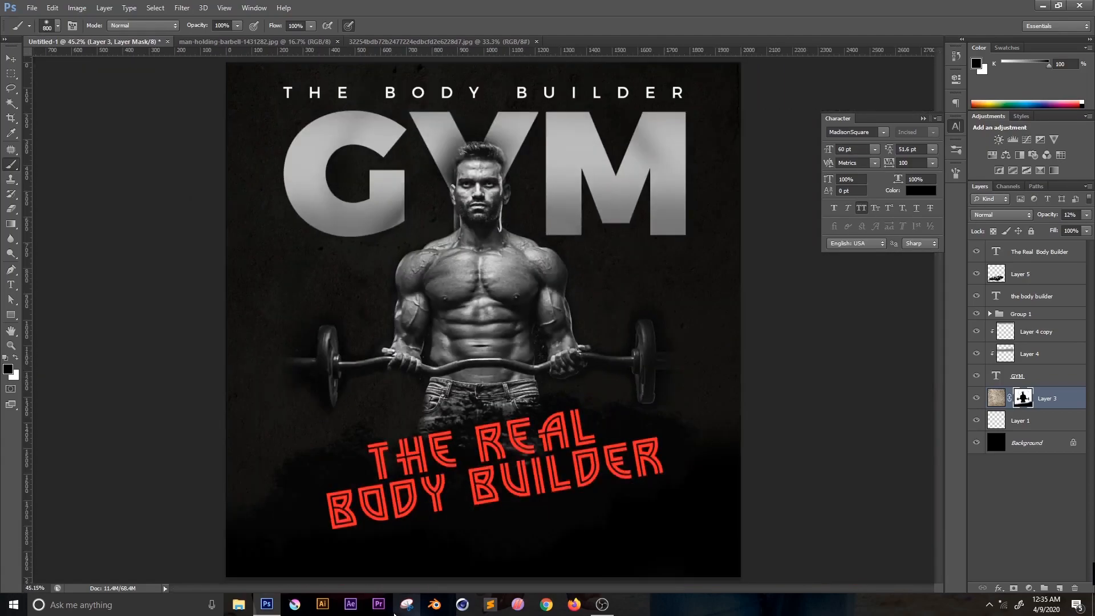